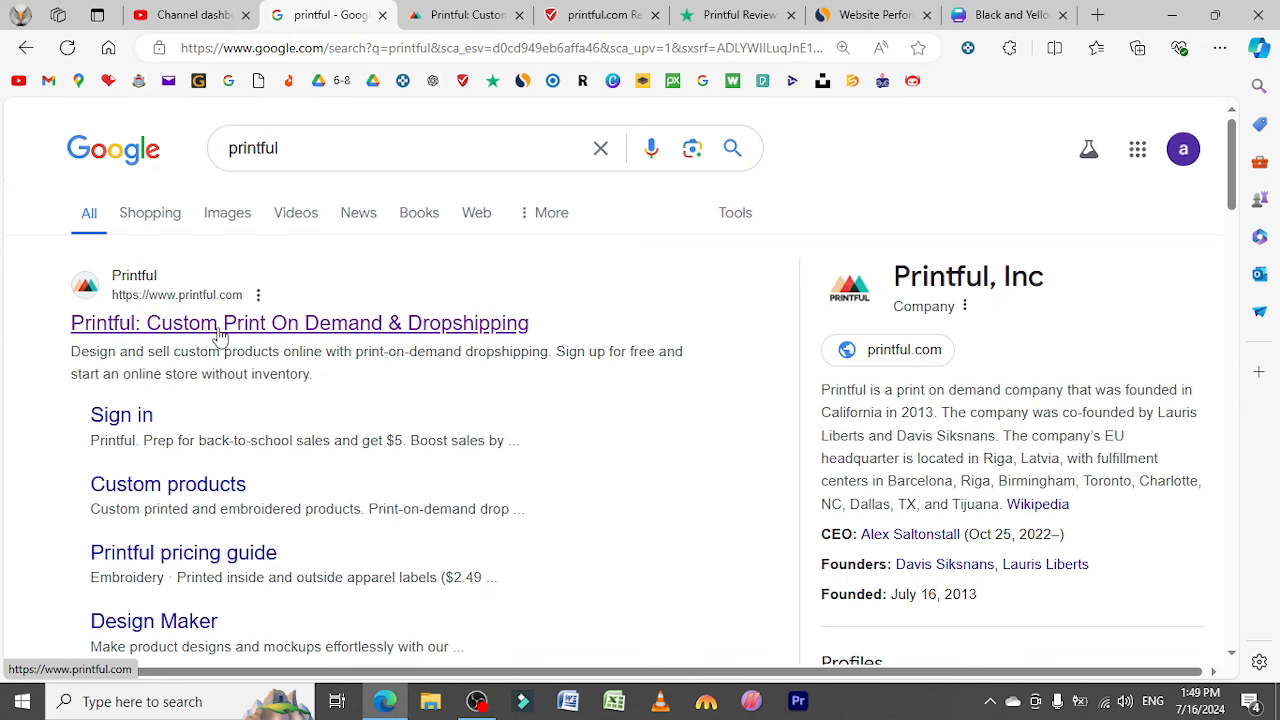
Open the Printful website's homepage.
left_click(478, 14)
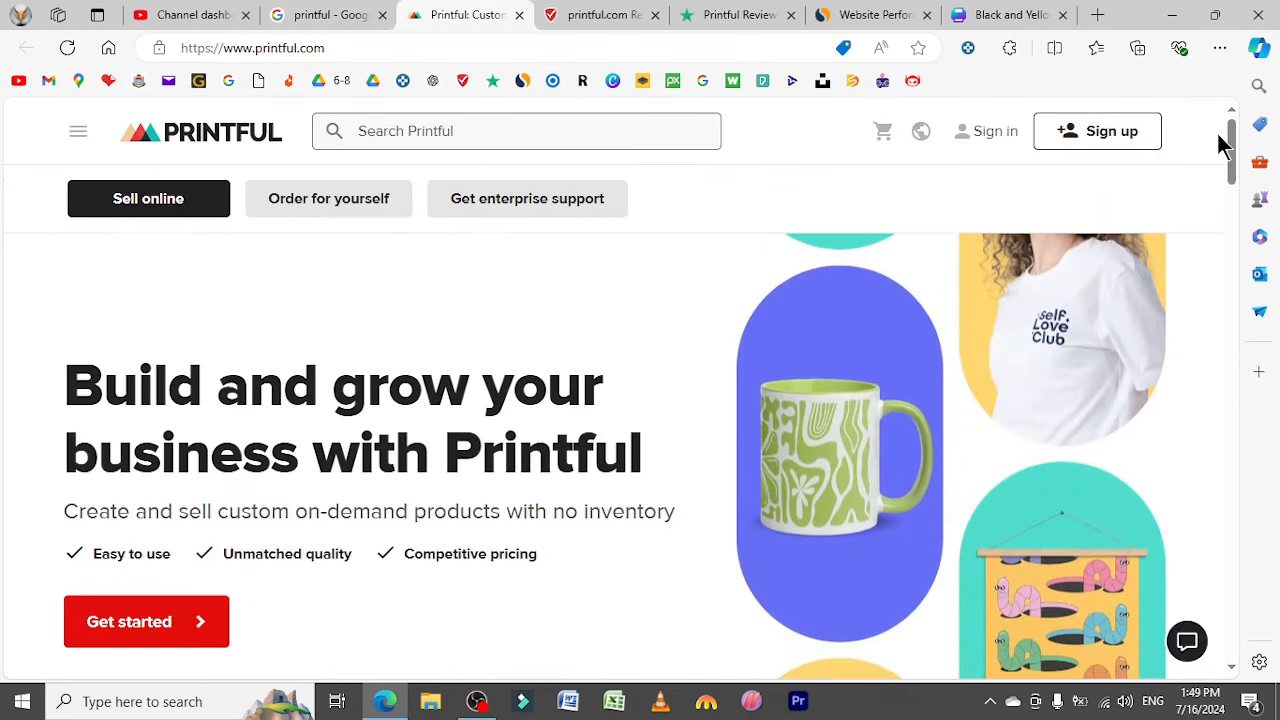
mouse_move(1232, 146)
left_mouse_down()
mouse_move(1234, 158)
mouse_move(1236, 147)
left_mouse_up()
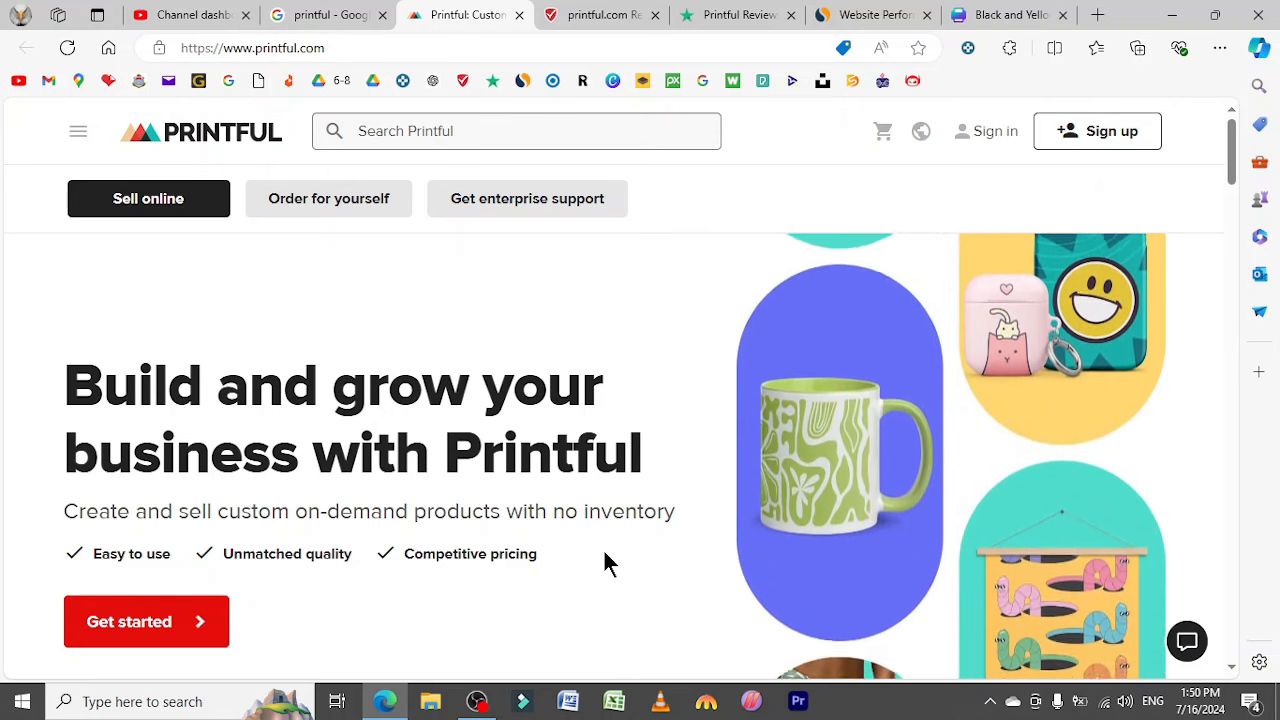
Examine the ScamAdviser report on printful.com, including its trust score, user feedback and positive and negative highlights.
left_click(572, 12)
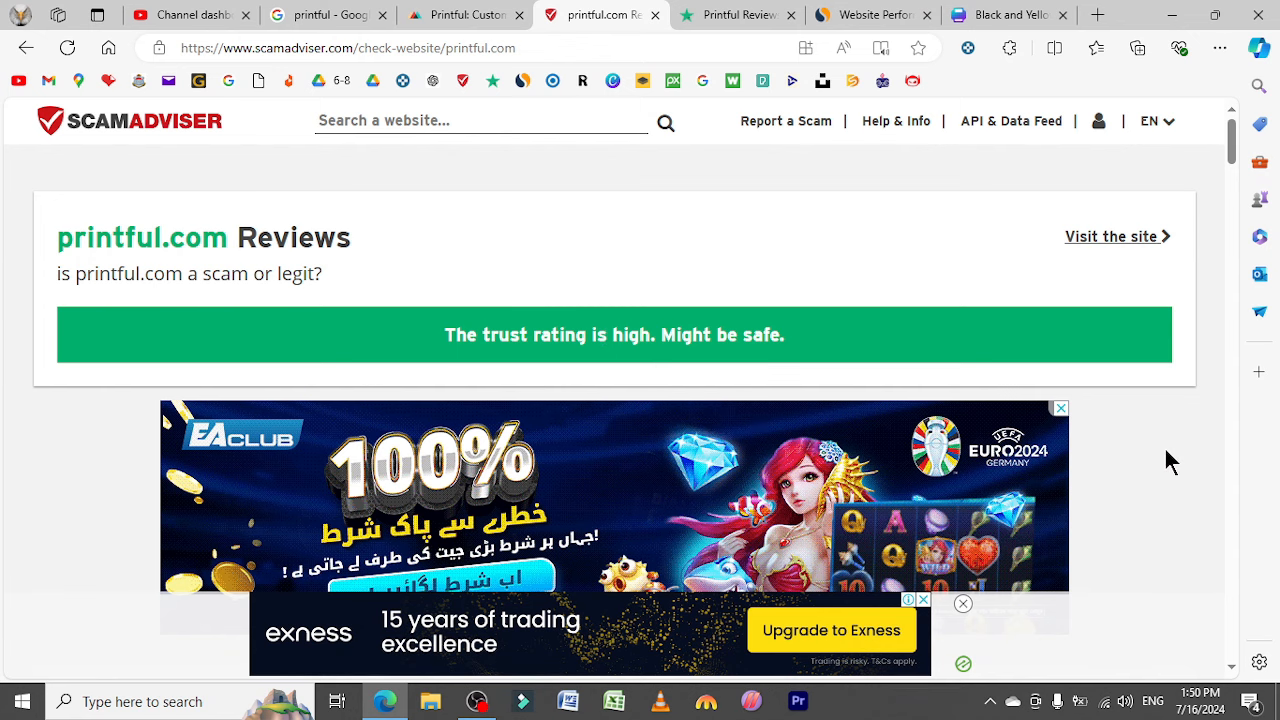
scroll(1166, 450, "down", 2)
scroll(1166, 457, "down", 4)
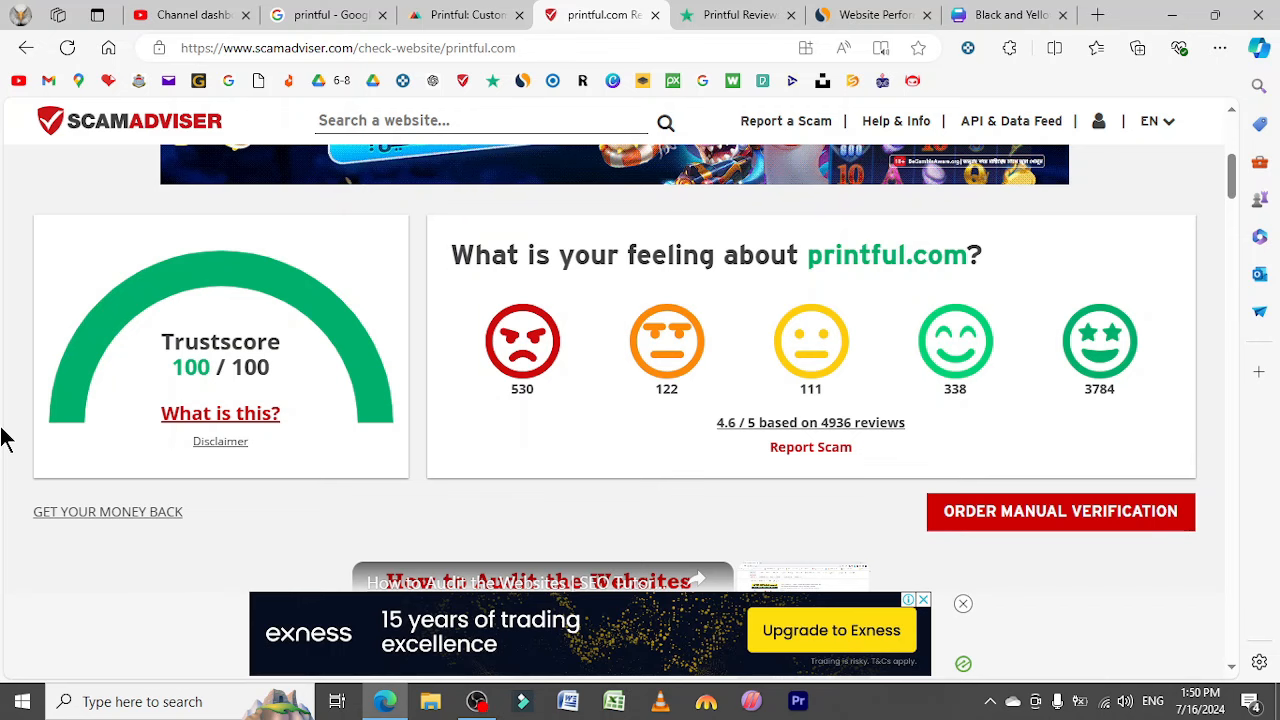
scroll(5, 437, "down", 6)
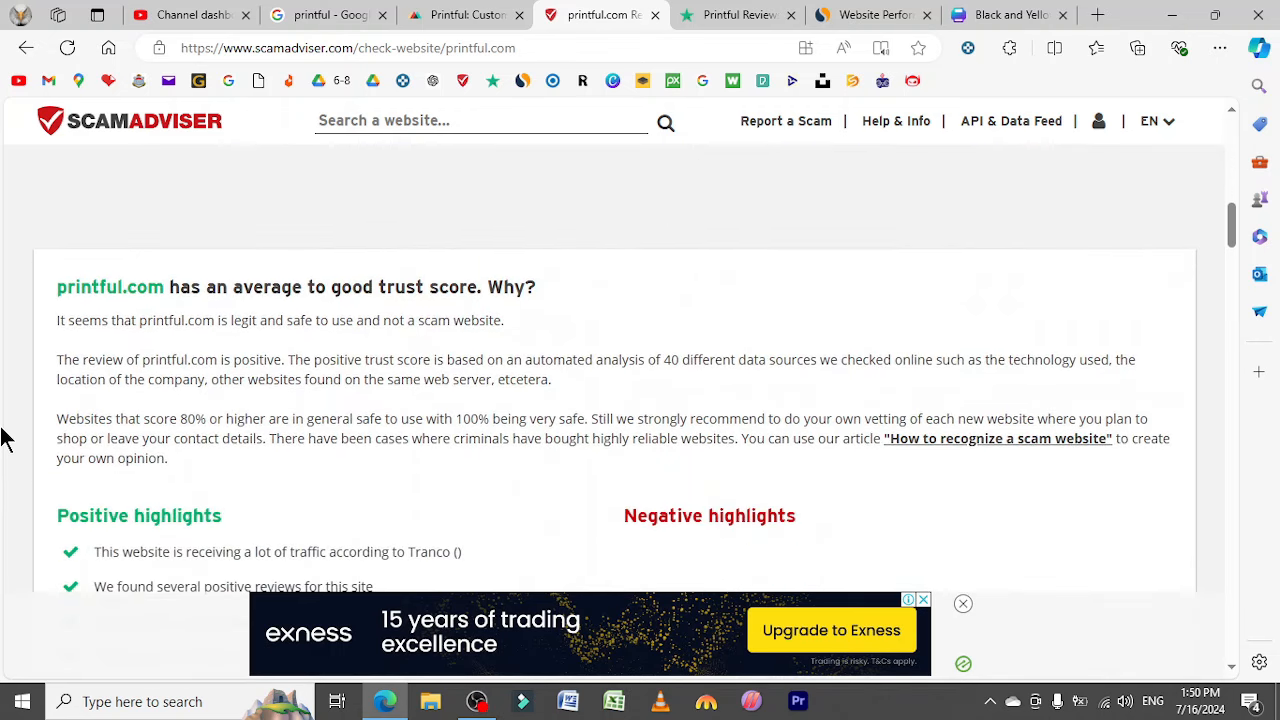
scroll(5, 437, "down", 3)
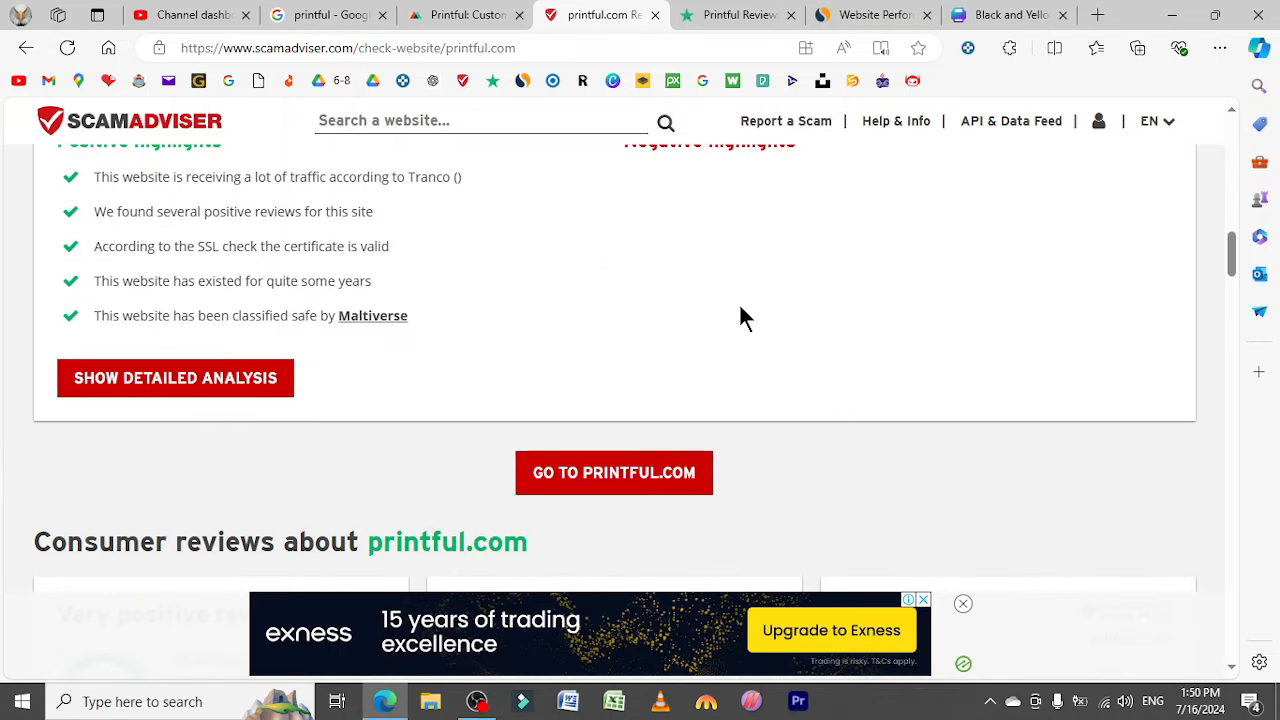
scroll(742, 316, "up", 1)
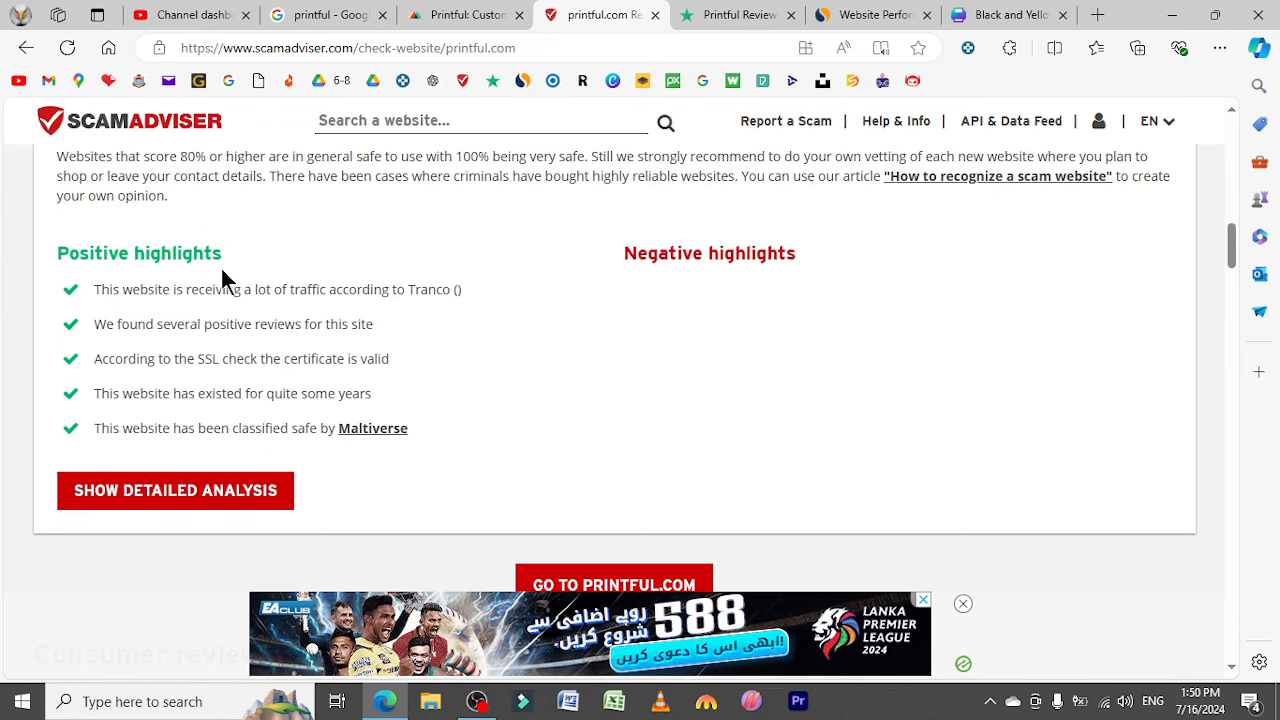
scroll(521, 381, "up", 5)
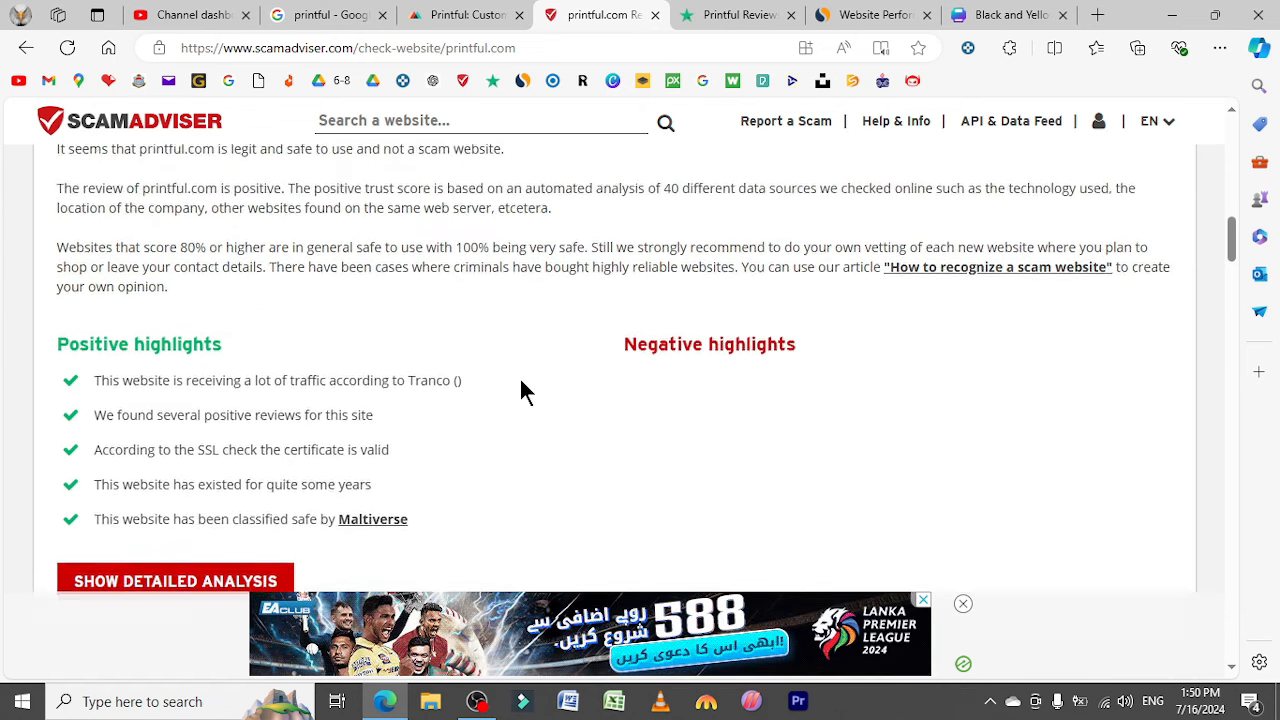
scroll(524, 390, "up", 1)
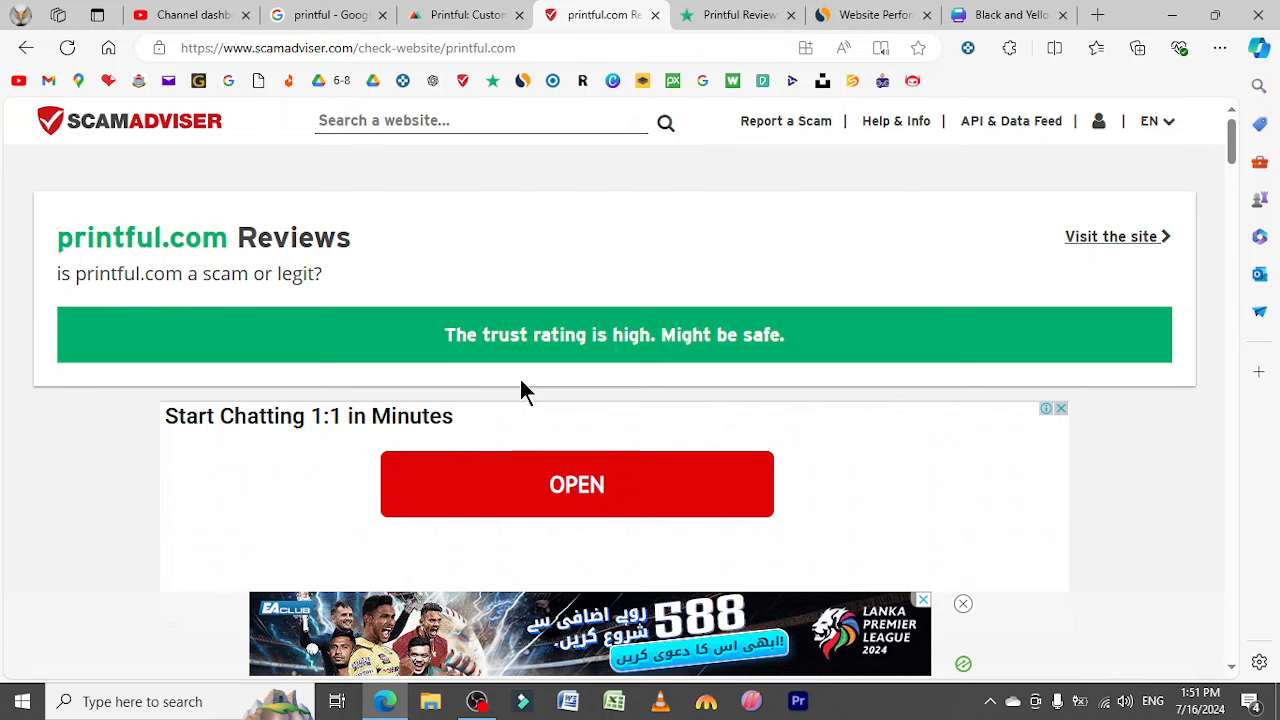
Review Printful's Trustpilot page, covering its overall rating, star breakdown and individual customer reviews.
left_click(718, 12)
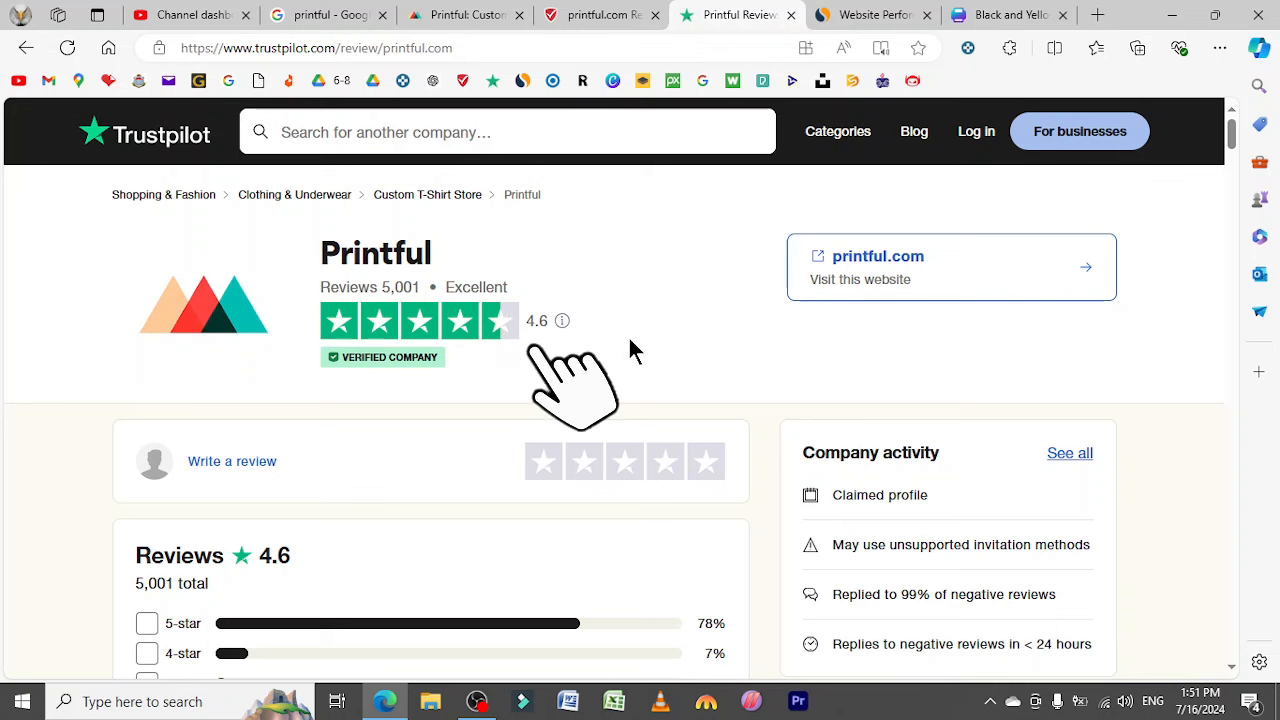
scroll(763, 453, "down", 1)
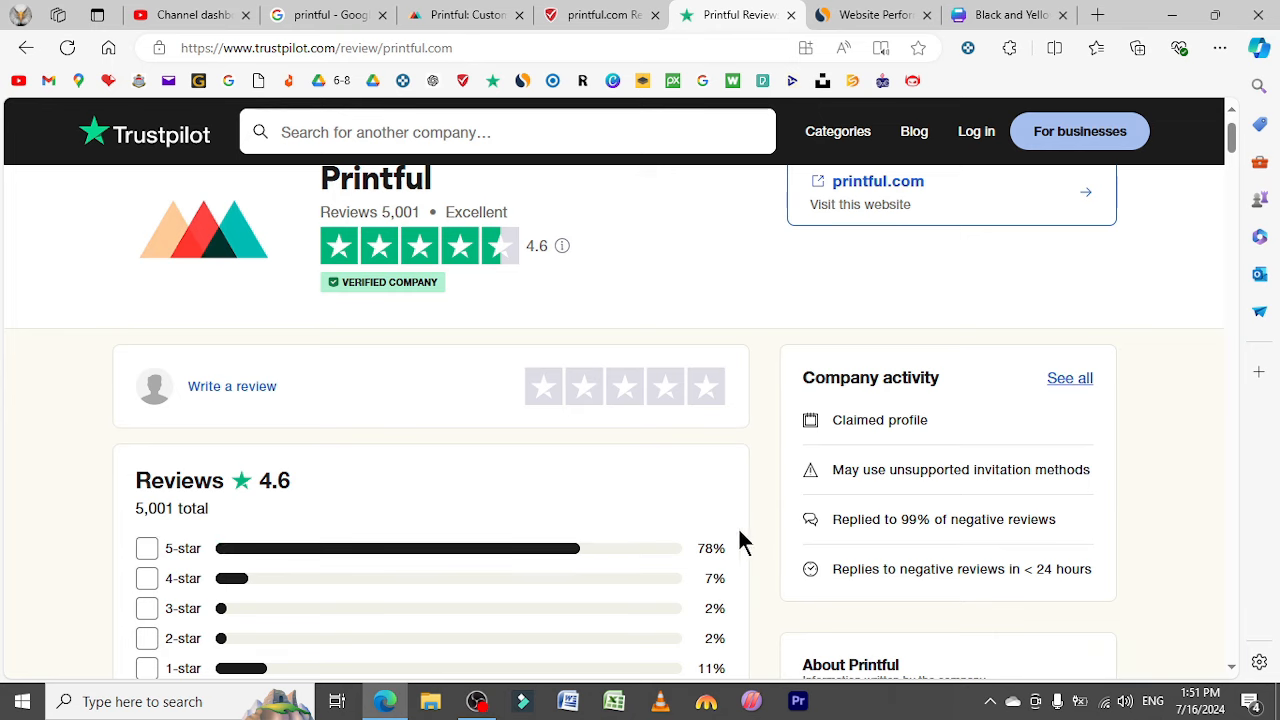
scroll(753, 550, "down", 10)
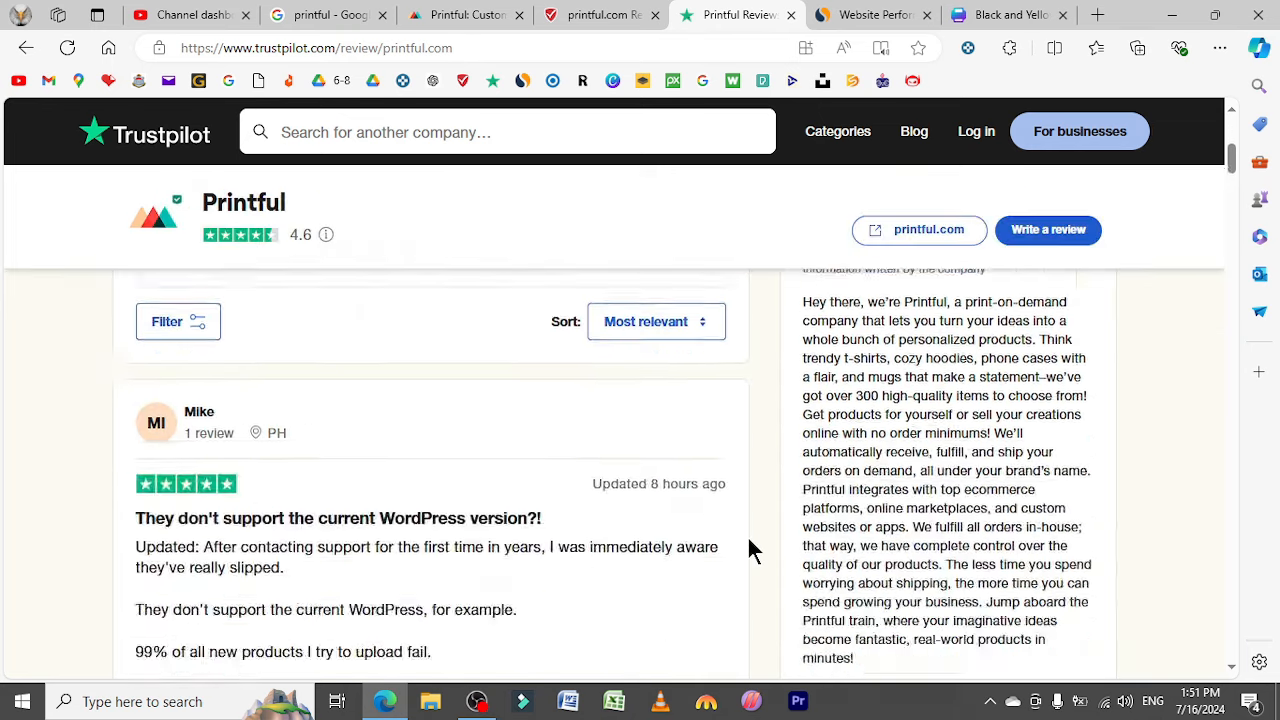
scroll(753, 550, "up", 2)
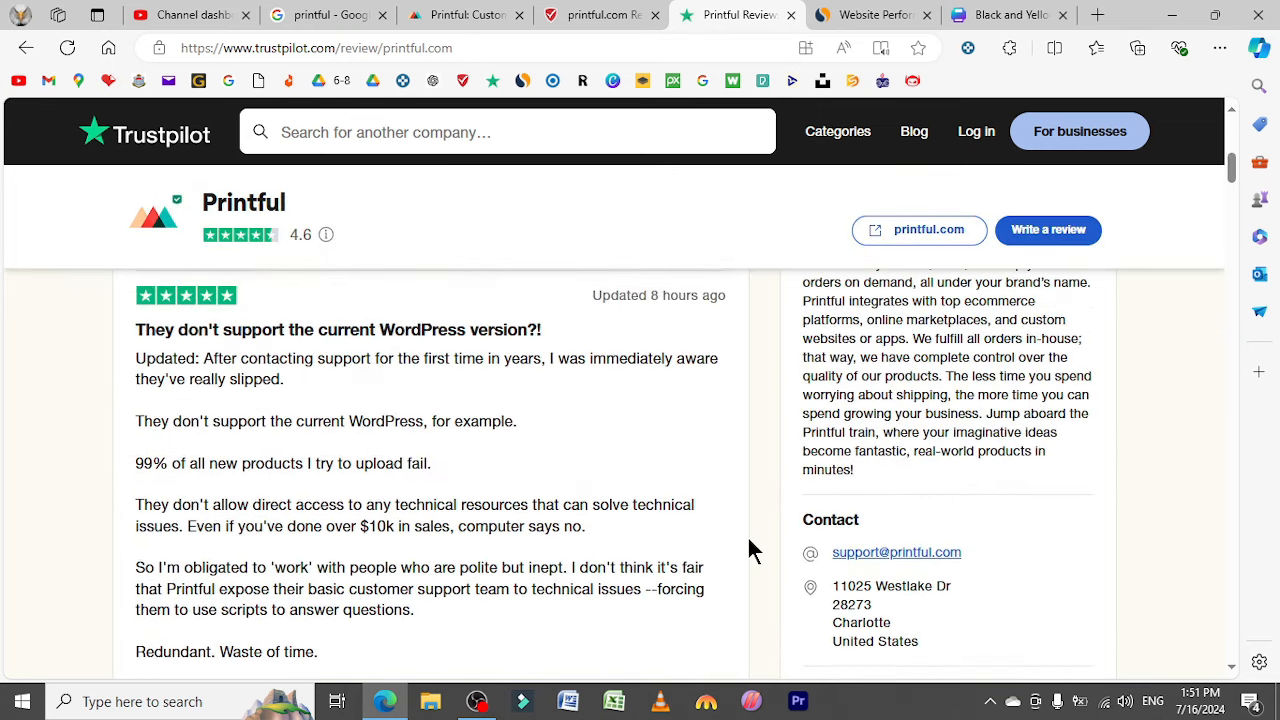
scroll(753, 550, "down", 6)
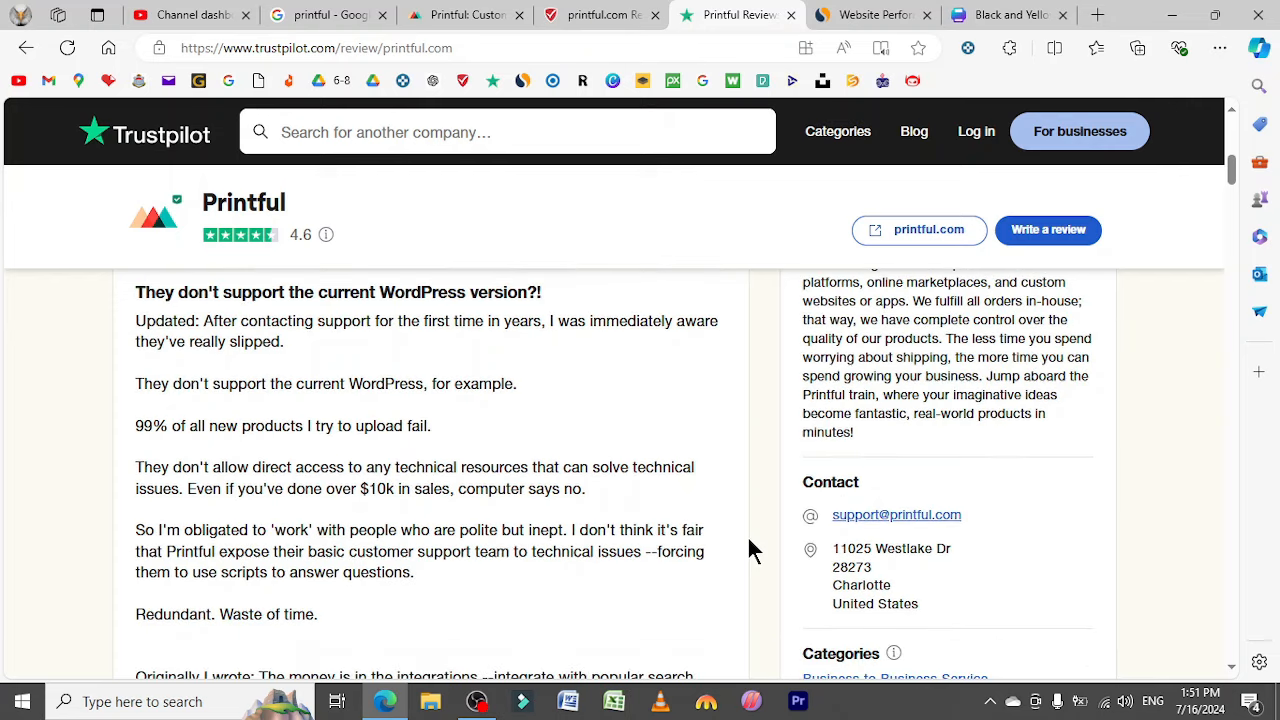
scroll(753, 550, "down", 3)
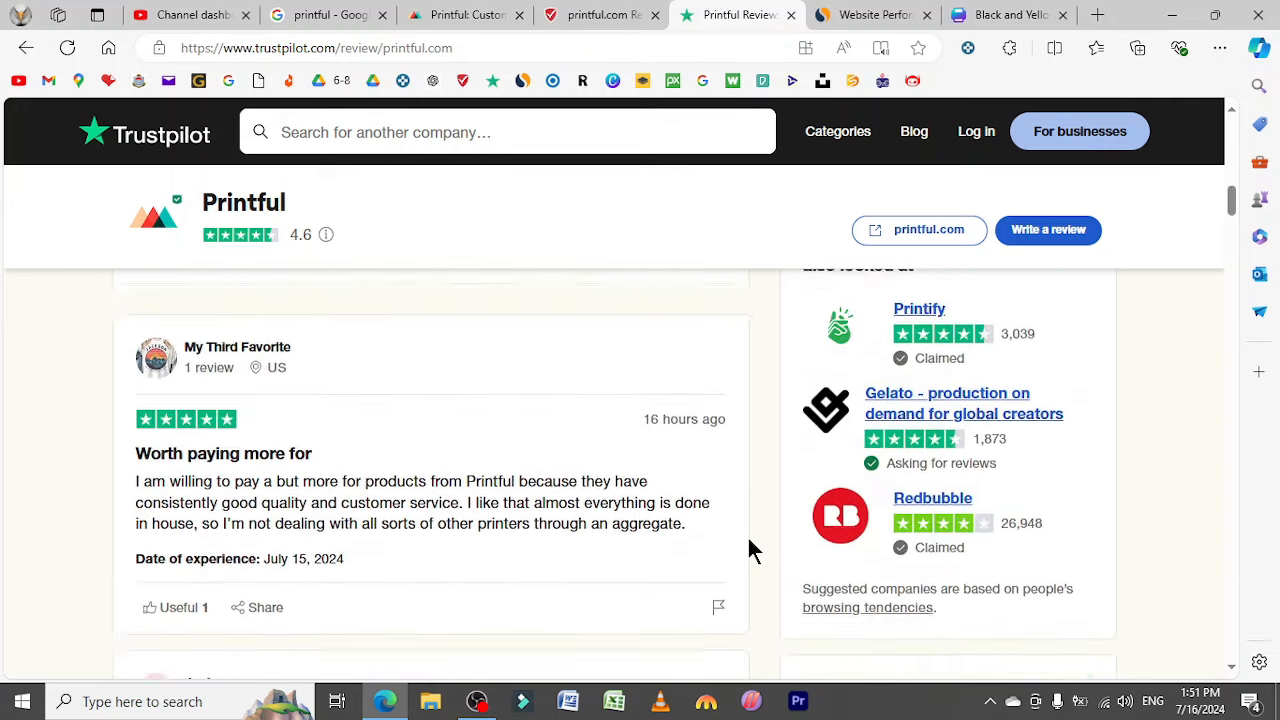
scroll(753, 550, "down", 1)
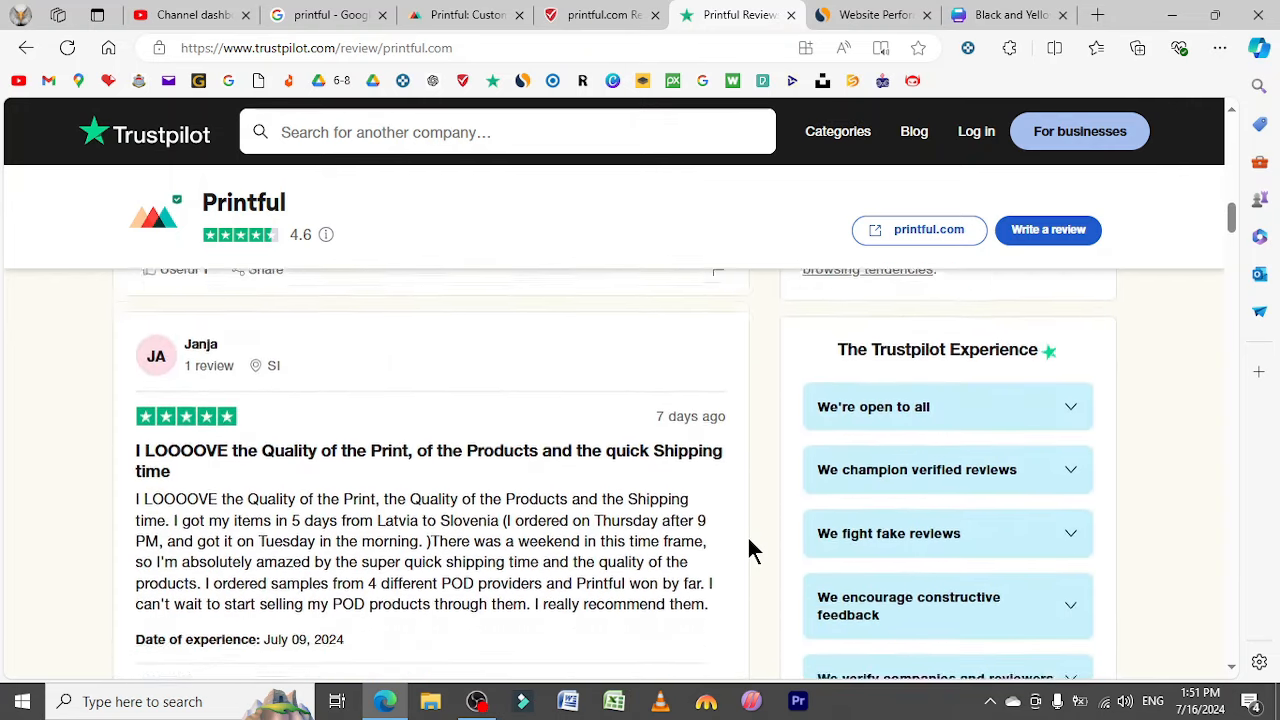
scroll(753, 550, "up", 3)
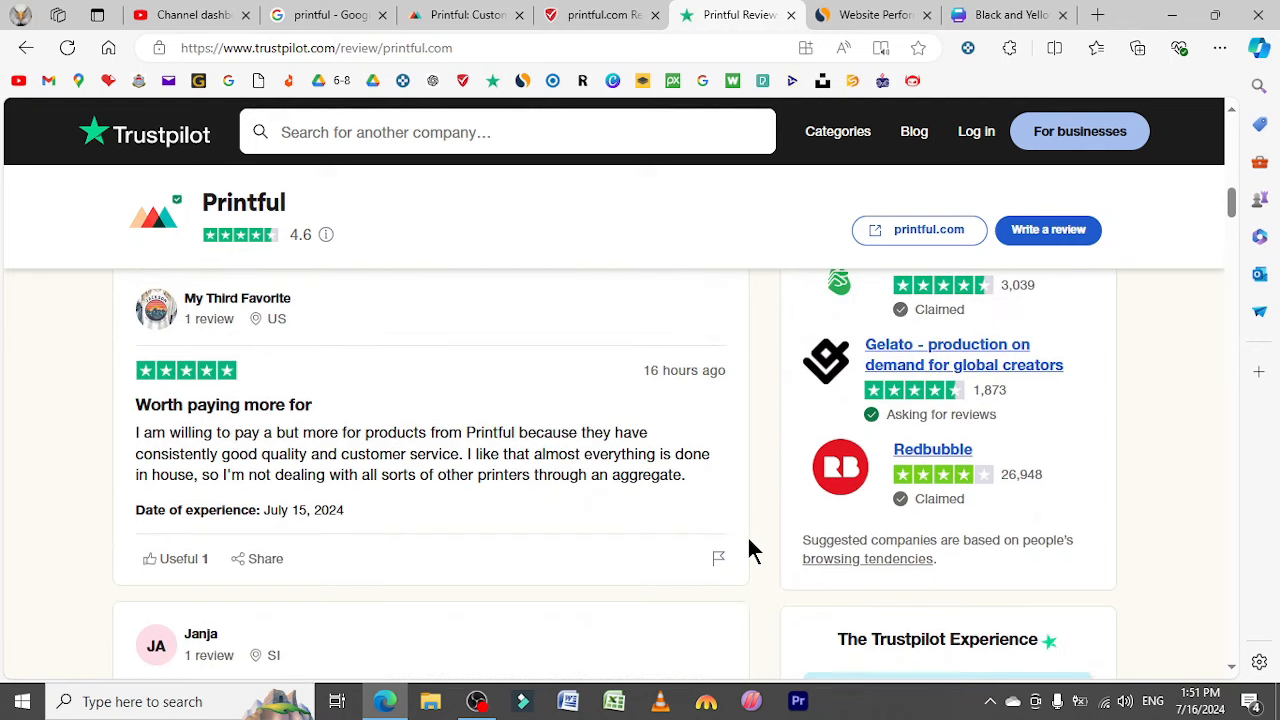
scroll(753, 550, "down", 3)
scroll(750, 543, "down", 4)
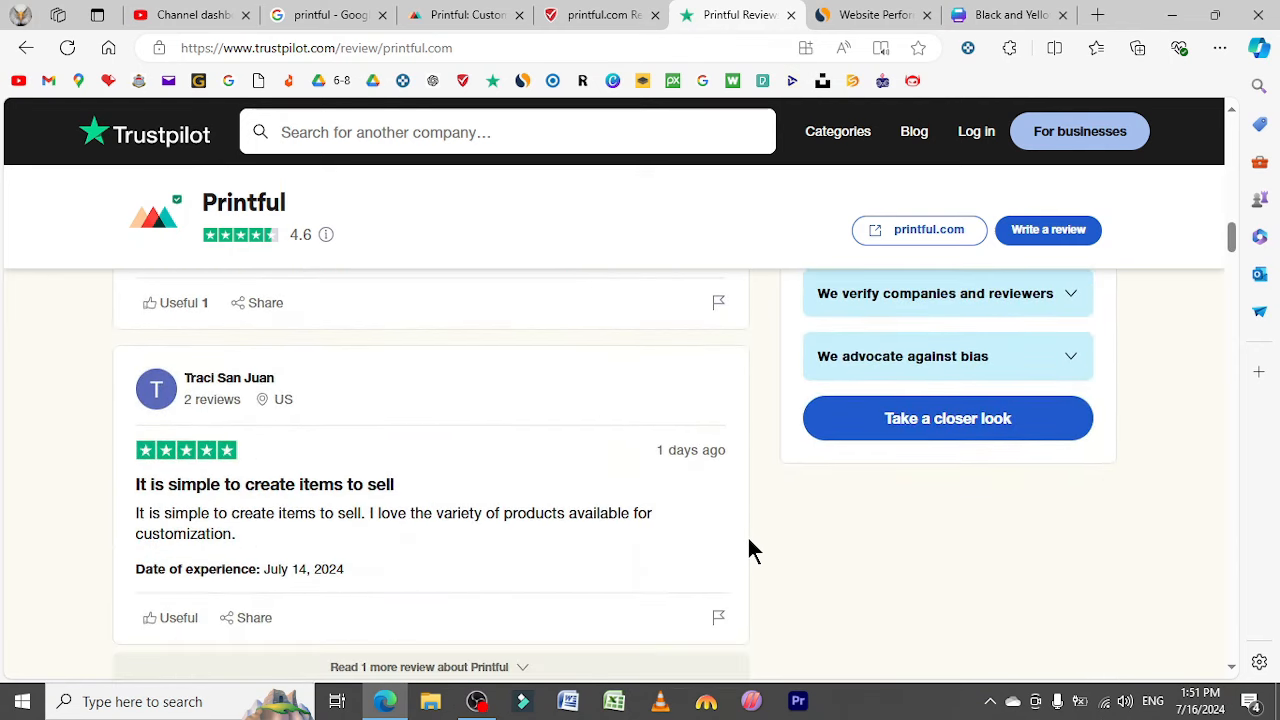
scroll(753, 550, "up", 8)
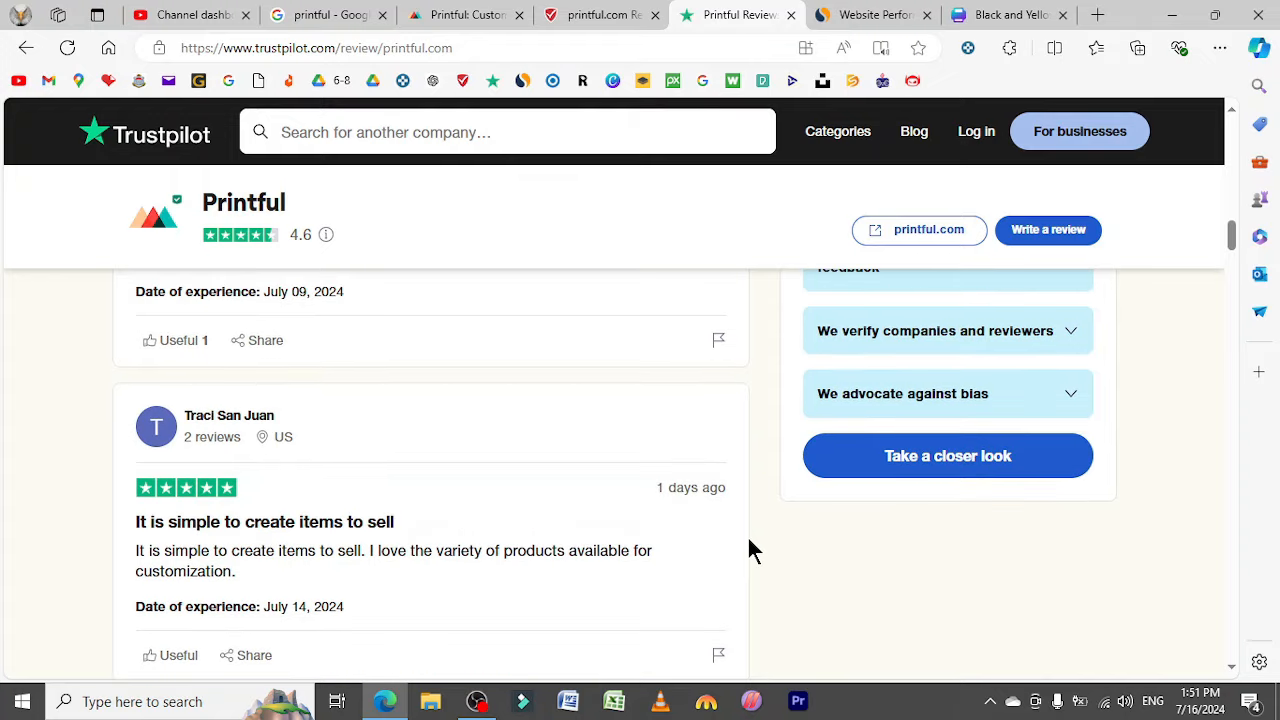
scroll(753, 550, "up", 5)
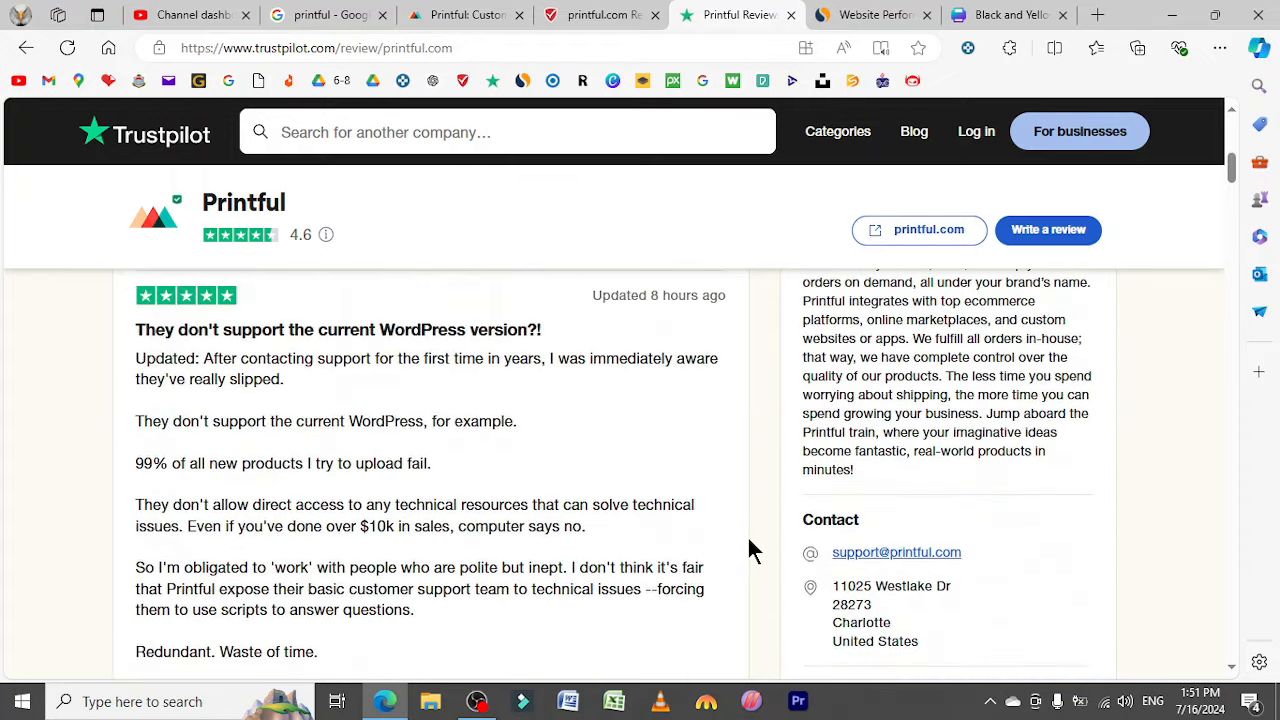
scroll(753, 550, "up", 4)
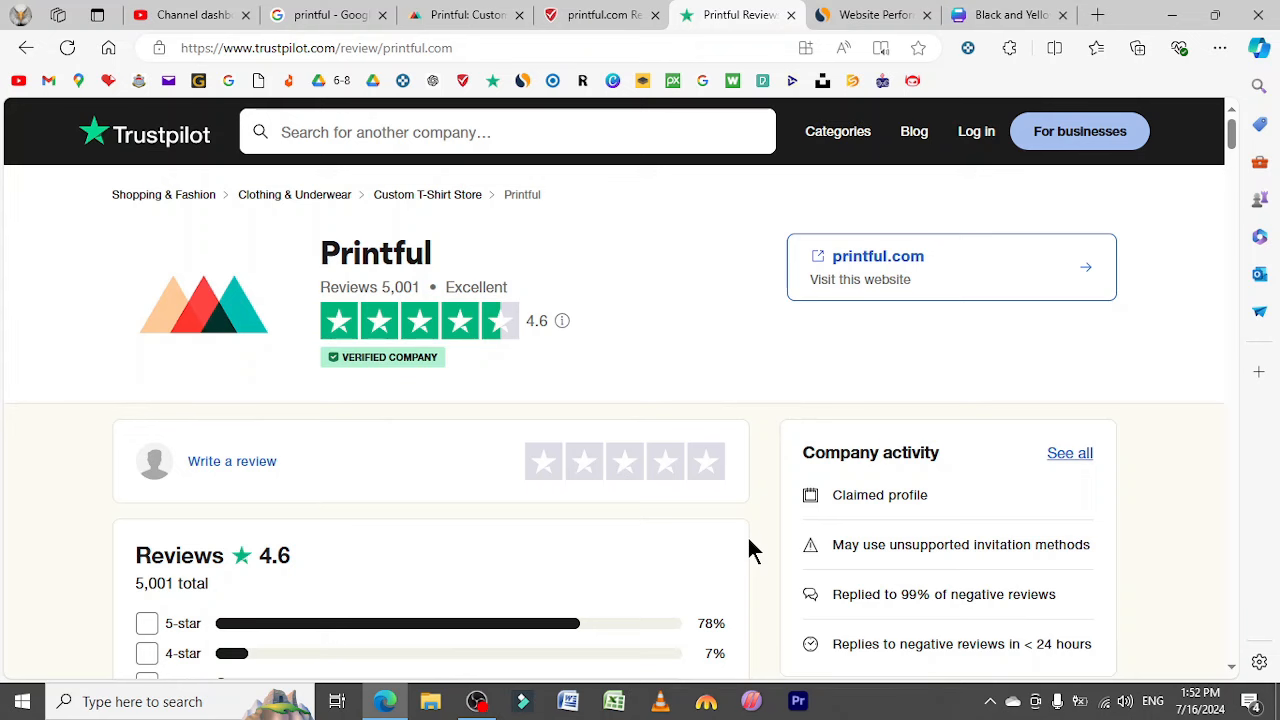
Examine printful.com's Similarweb performance data, including total visits, ranks, engagement overview and top countries.
left_click(880, 12)
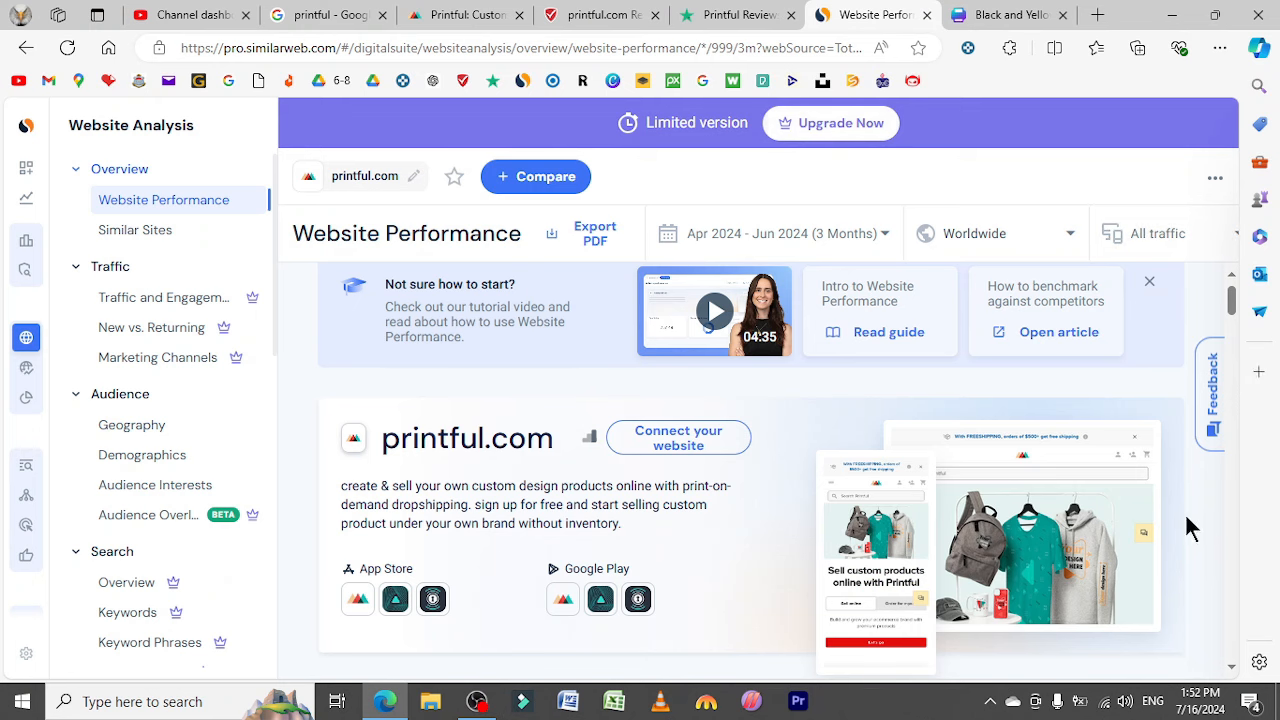
scroll(1205, 583, "down", 1)
scroll(1205, 583, "down", 3)
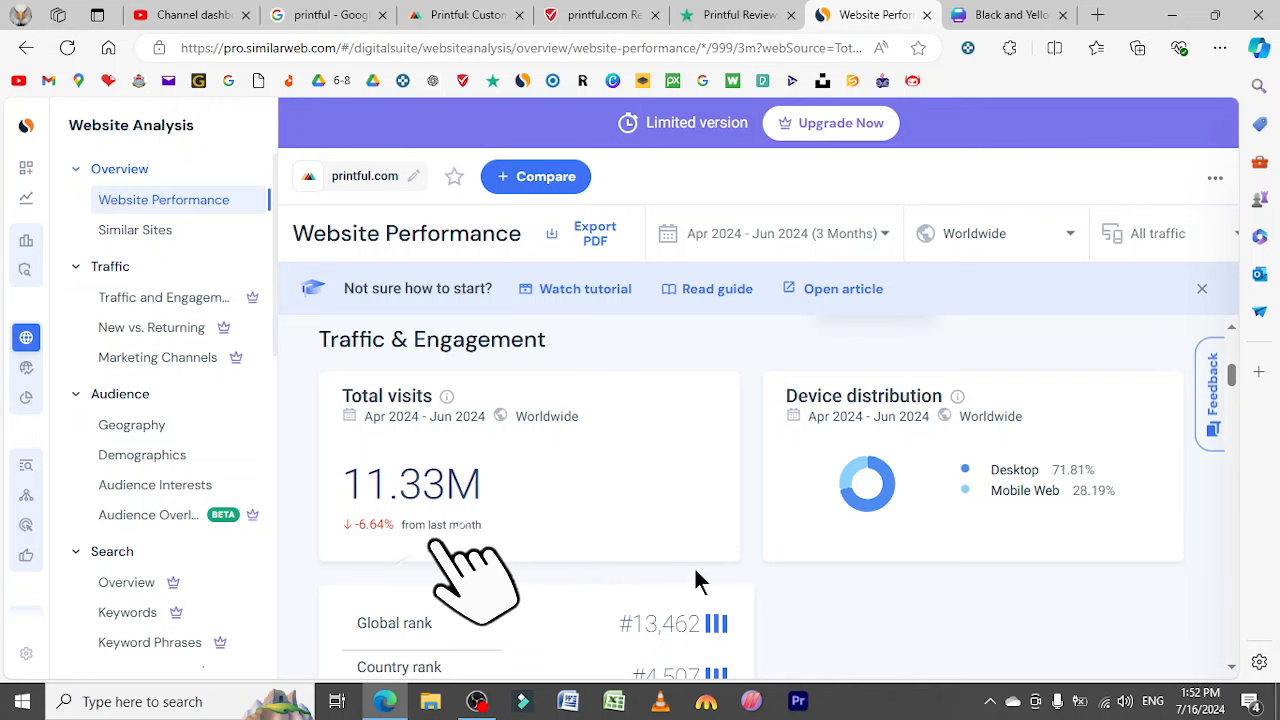
scroll(757, 578, "down", 2)
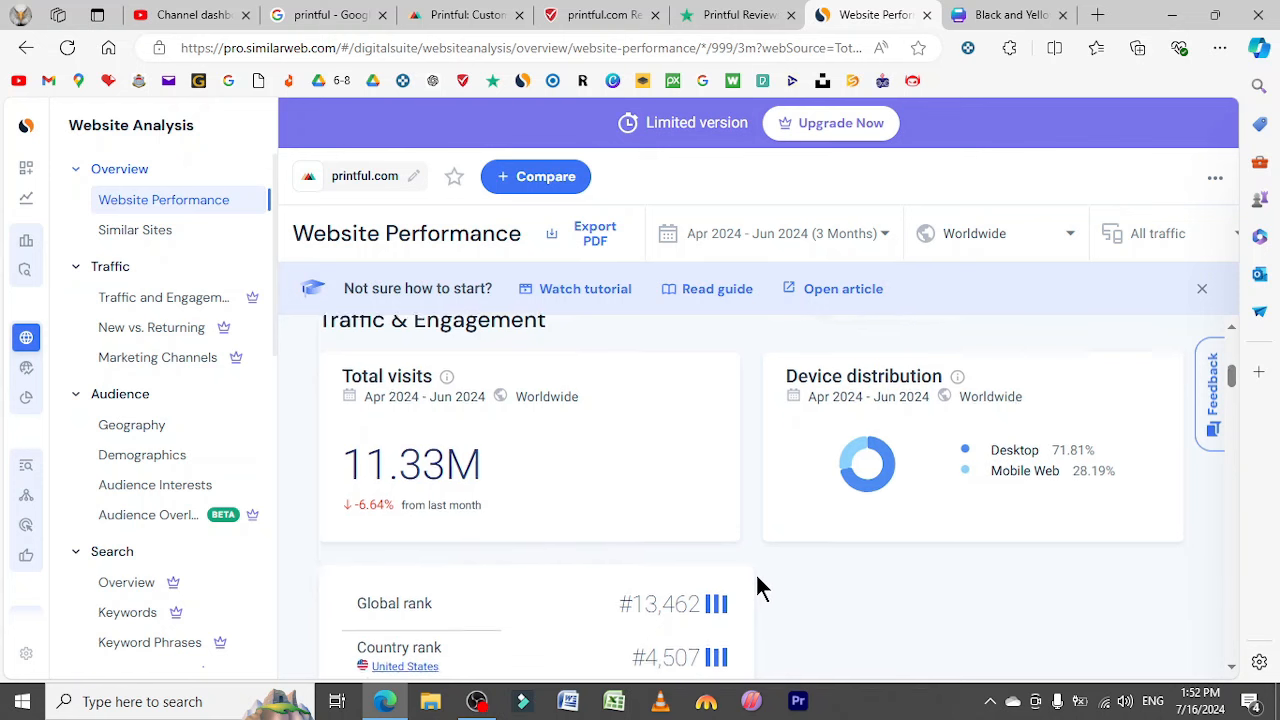
scroll(756, 580, "down", 3)
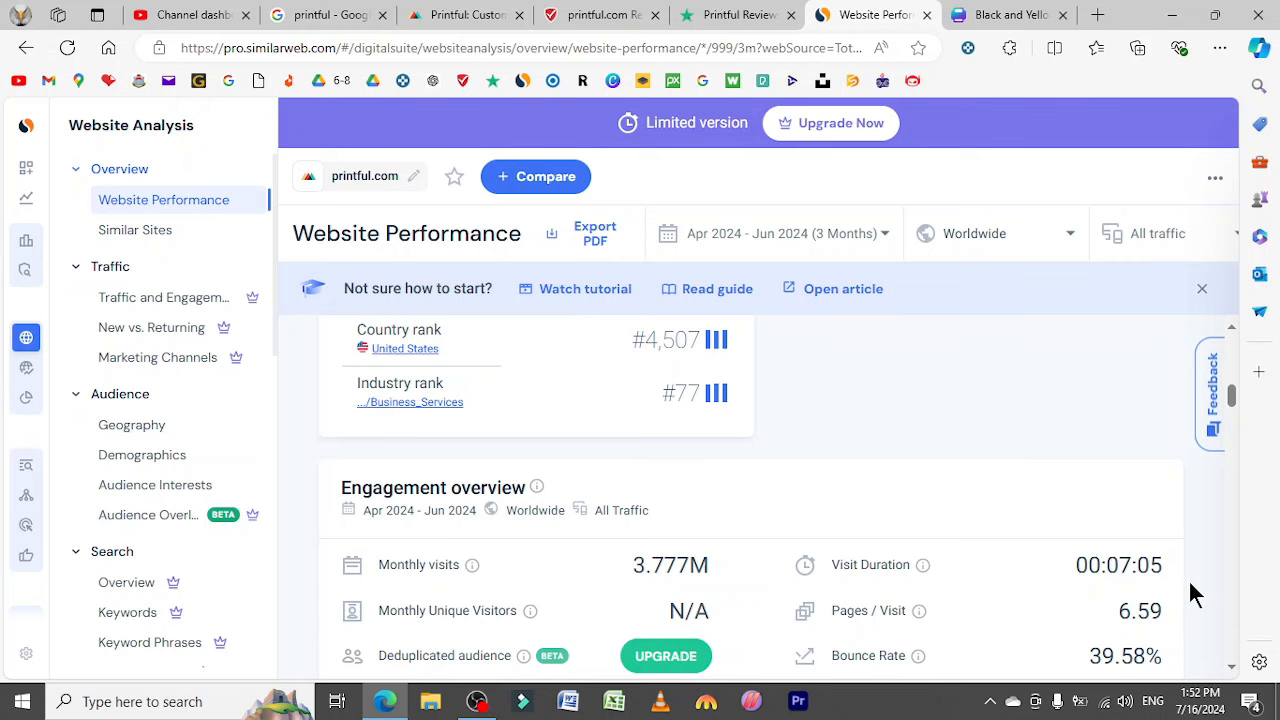
scroll(1196, 594, "down", 6)
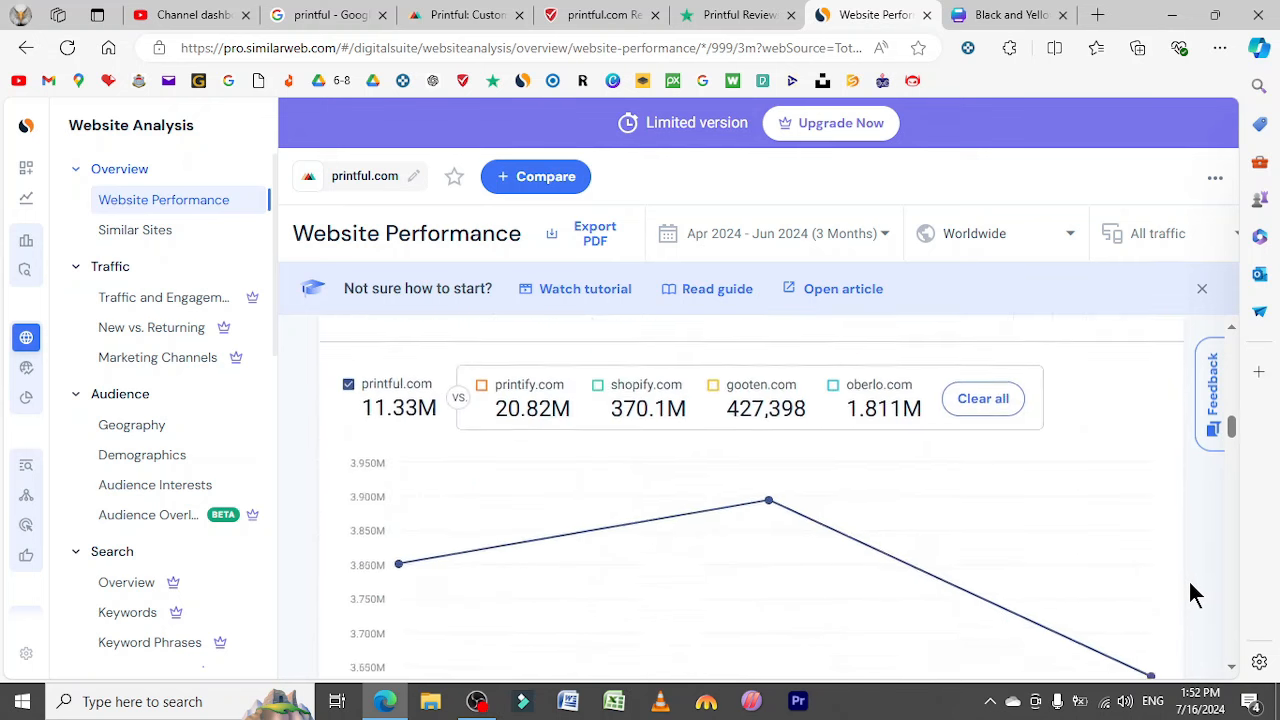
scroll(1196, 594, "down", 5)
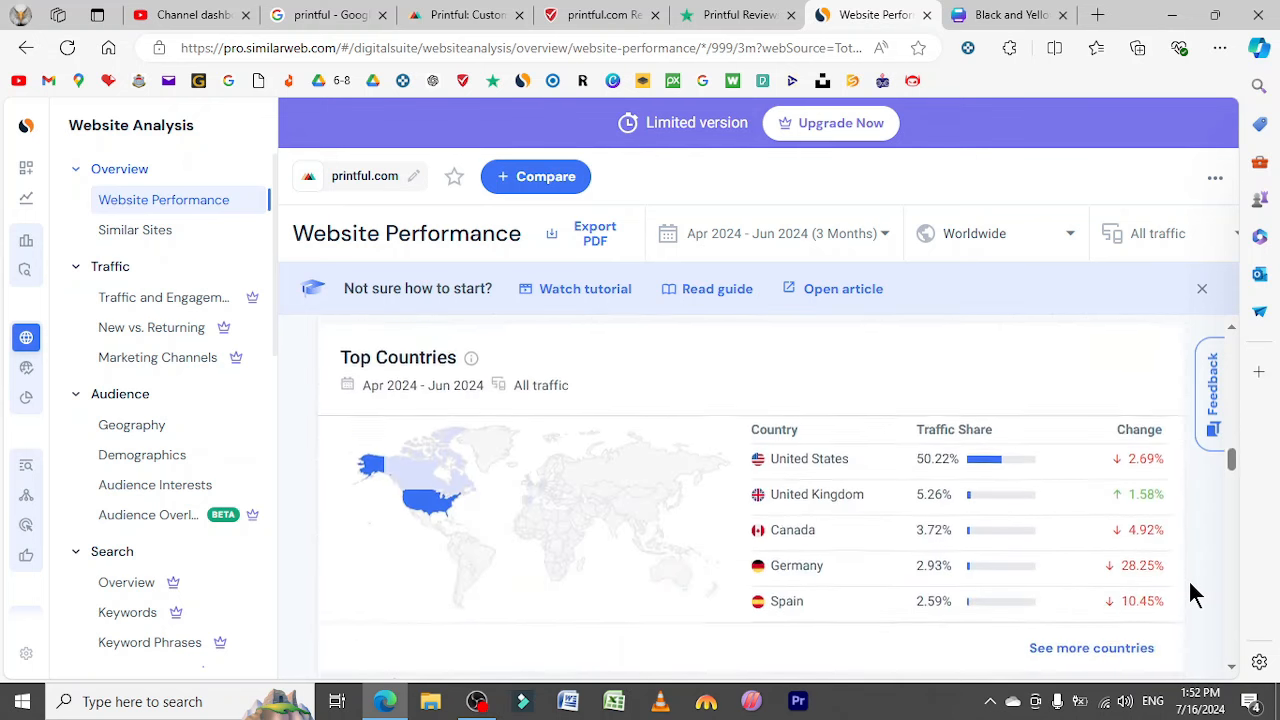
scroll(1196, 594, "up", 1)
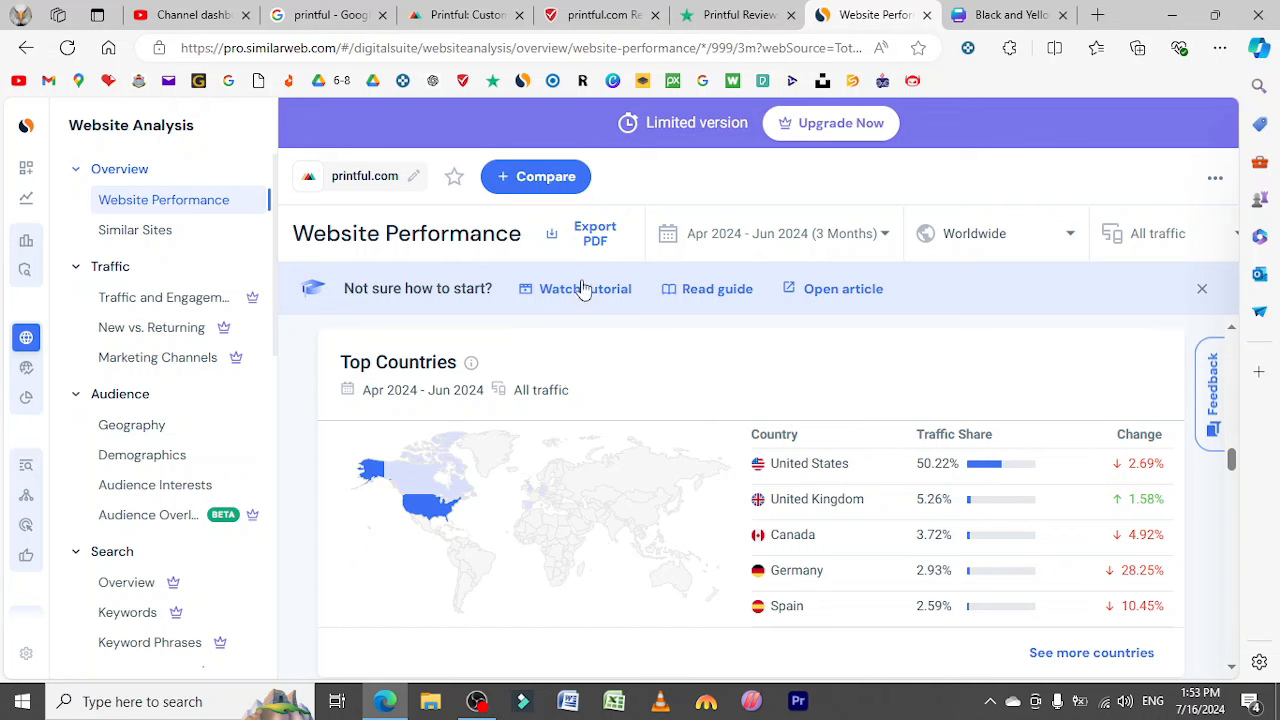
Return to the Printful website and start a new account registration using the email sign-up option.
left_click(463, 14)
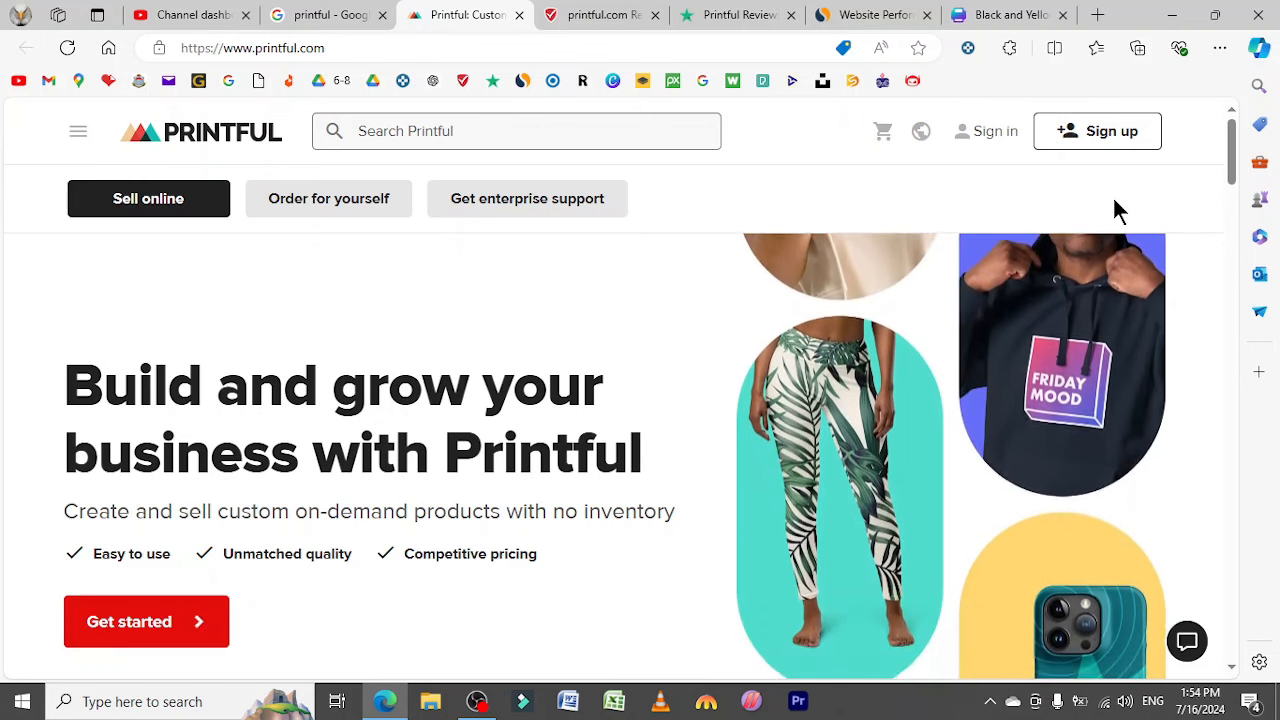
left_click(1092, 140)
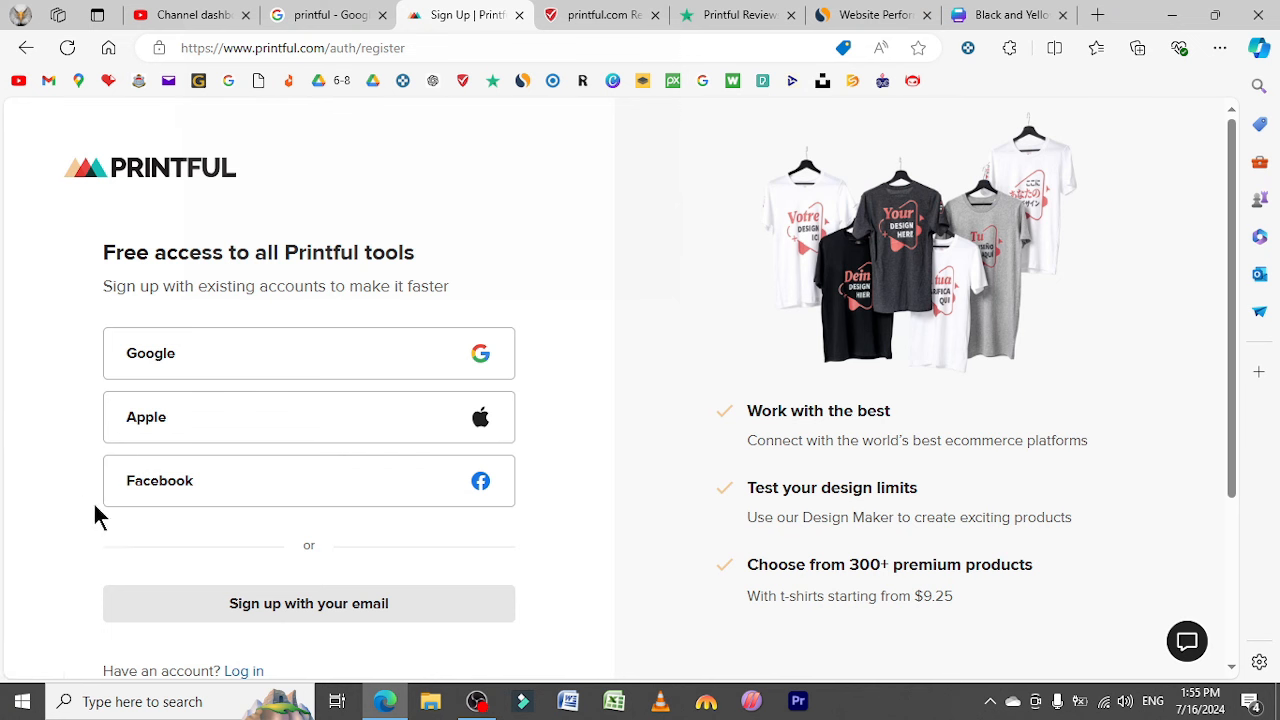
left_click(335, 610)
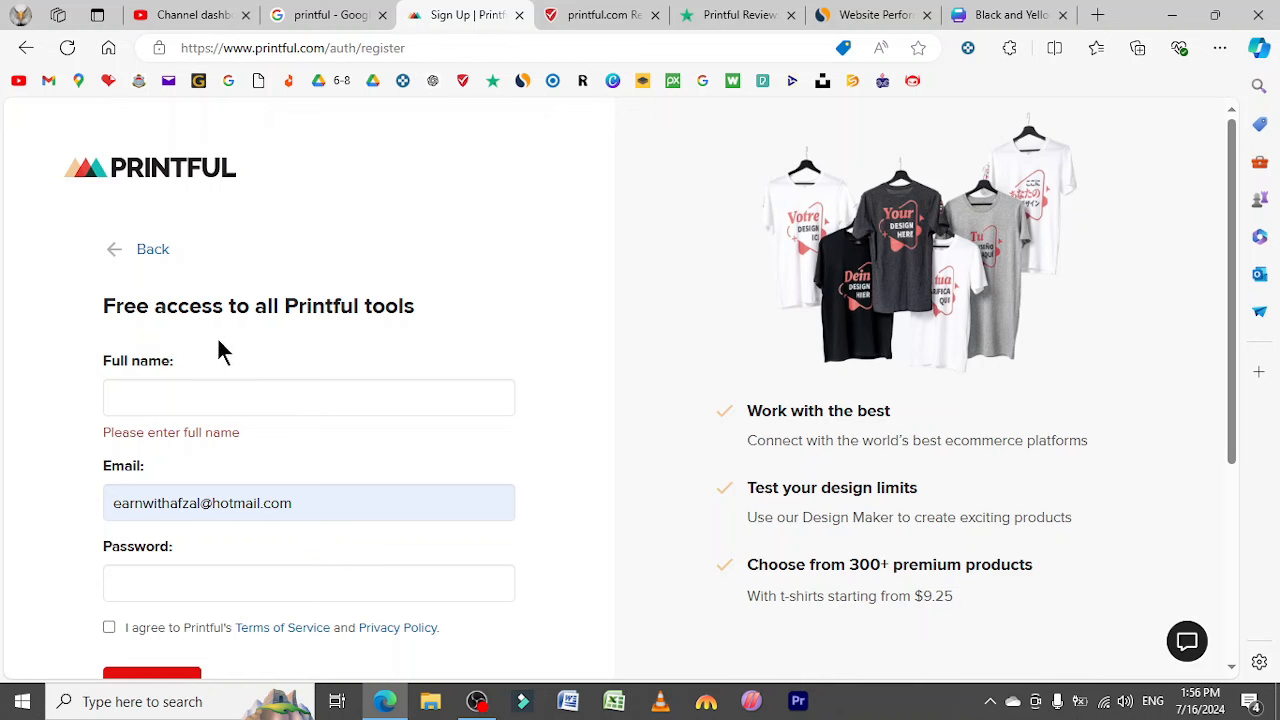
Fill in the full name on the sign-up form and enter a sufficiently strong account password.
left_click(185, 407)
left_click(184, 470)
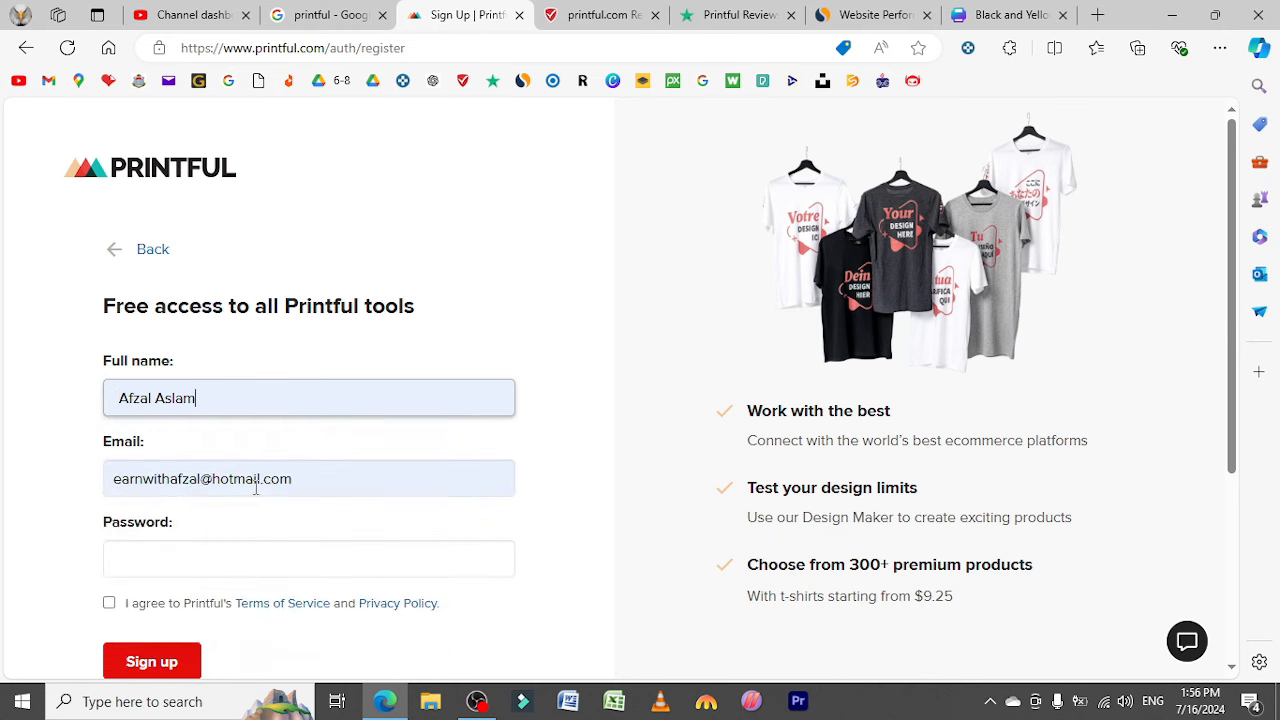
left_click(199, 556)
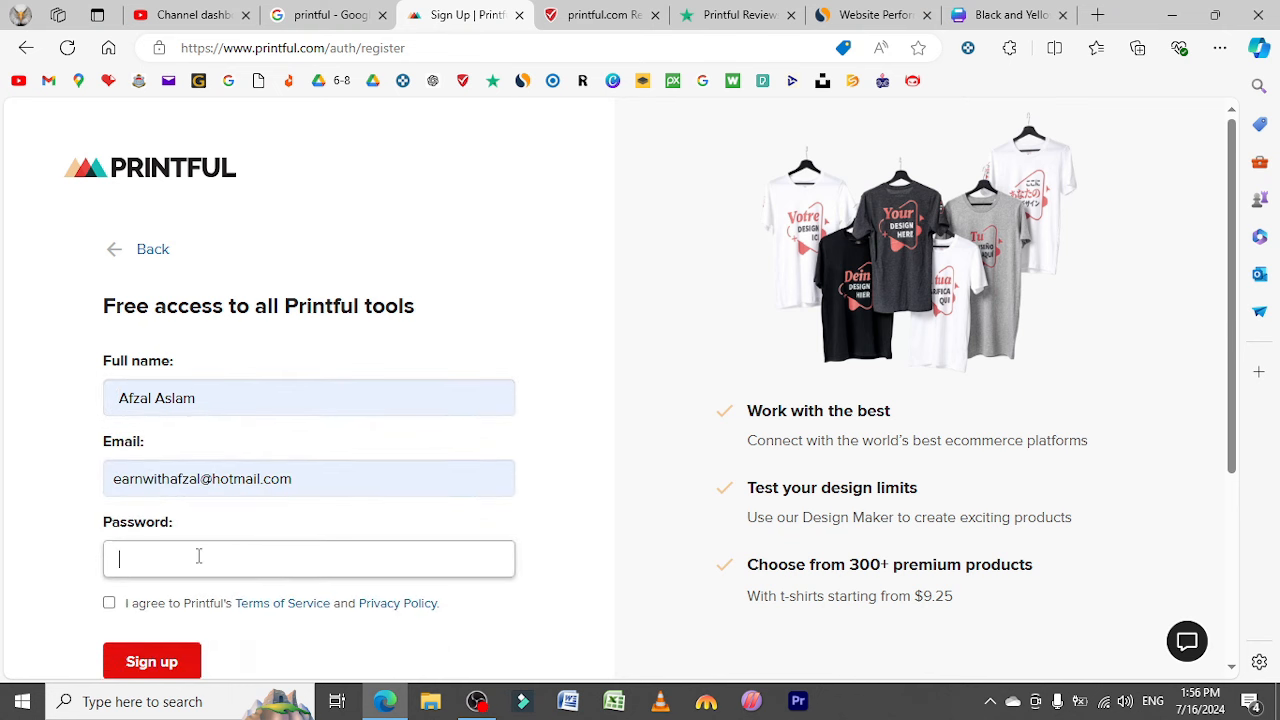
type("••••••••")
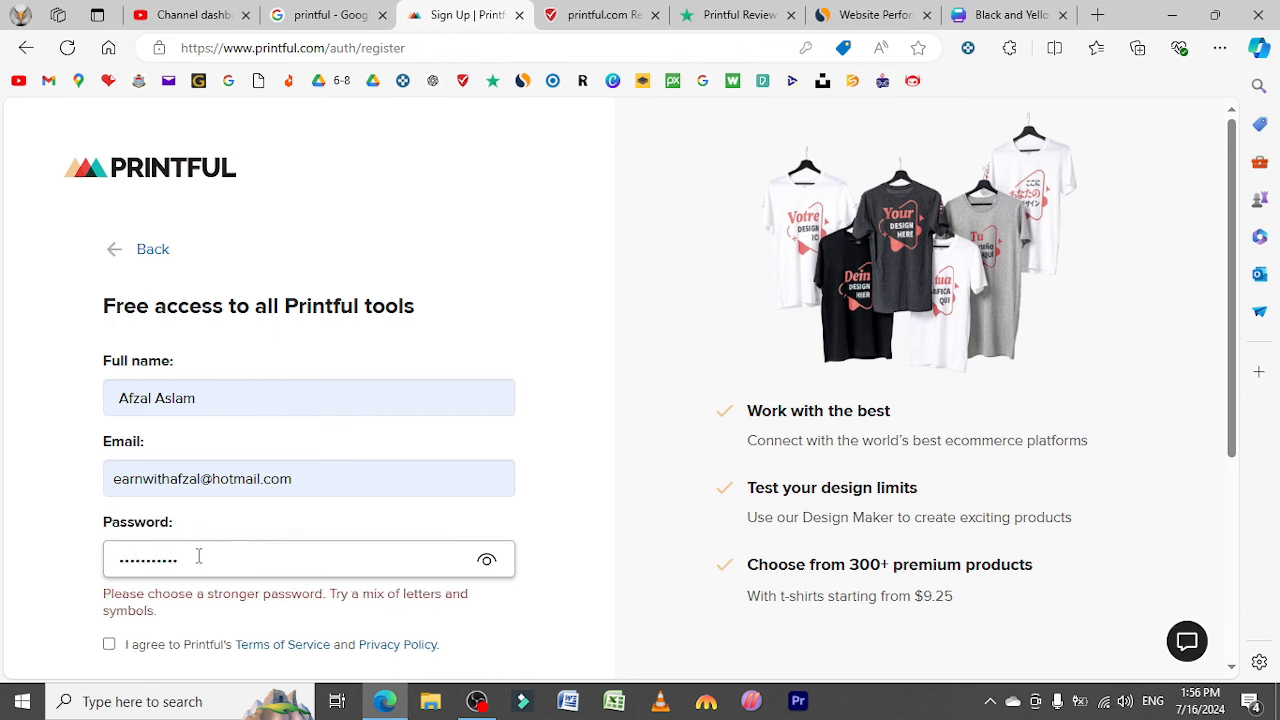
type("•")
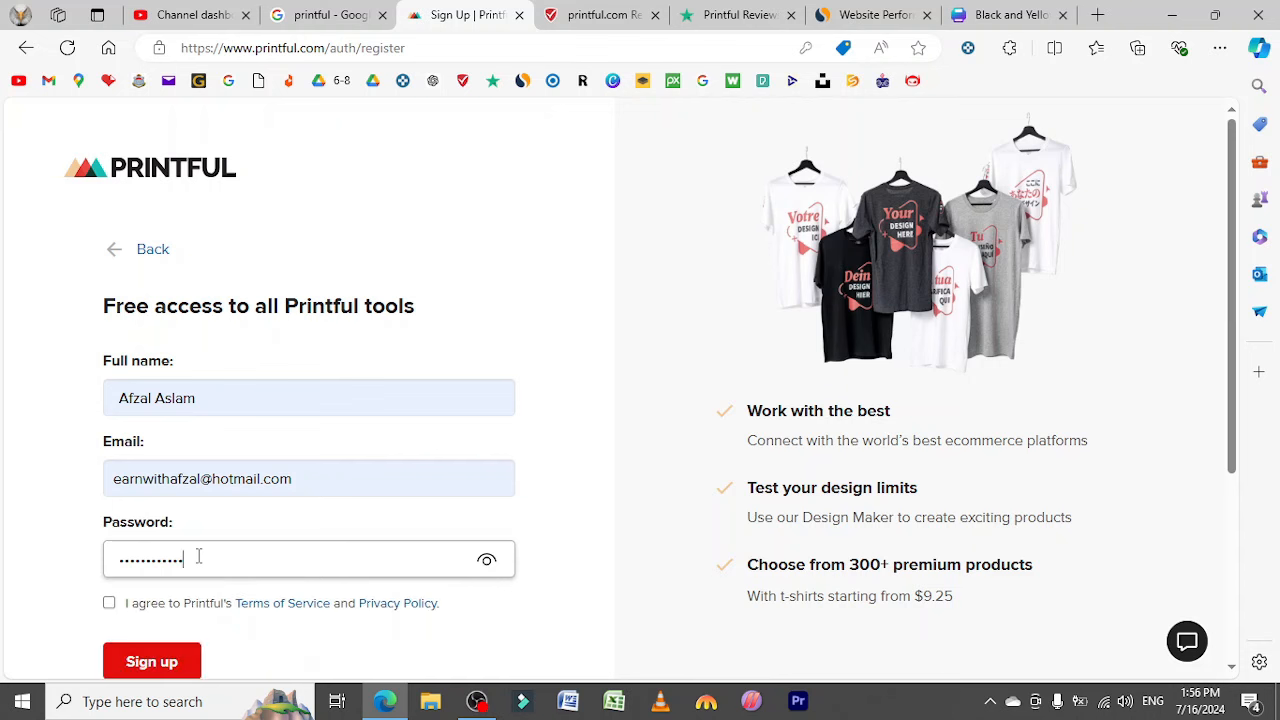
Agree to the Terms of Service and Privacy Policy and submit the account sign-up form.
left_click(110, 603)
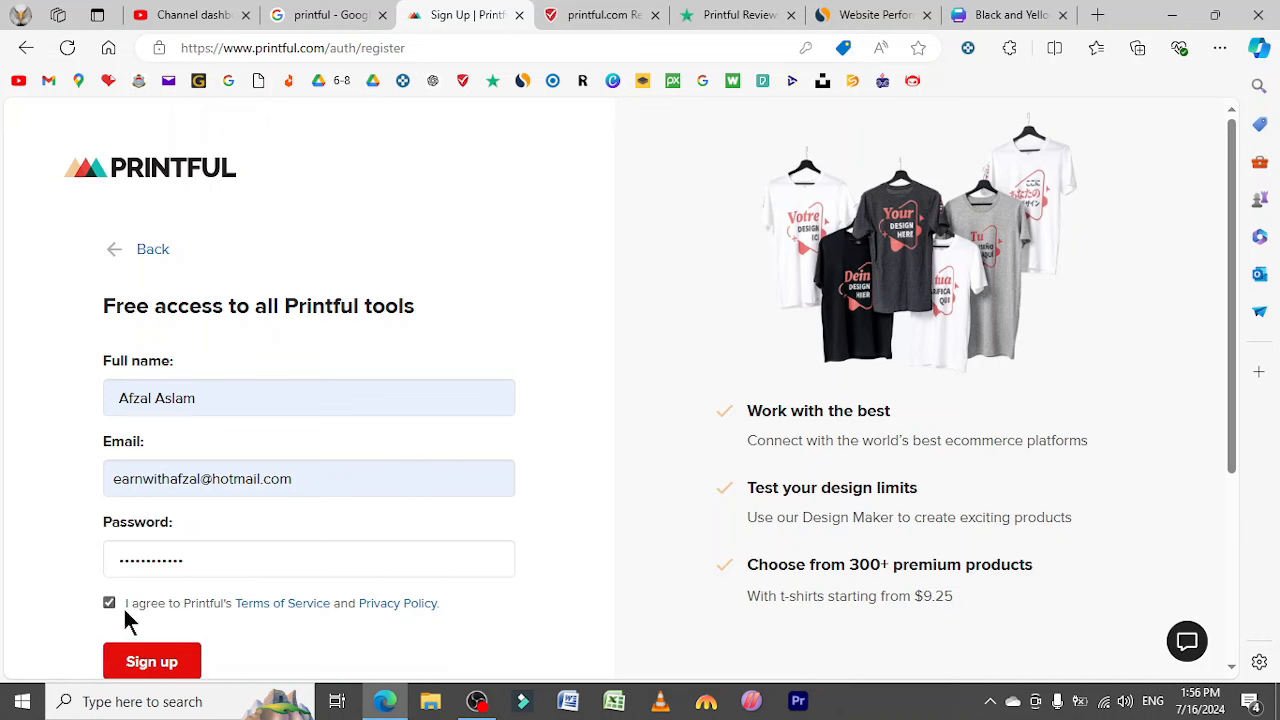
left_click(152, 662)
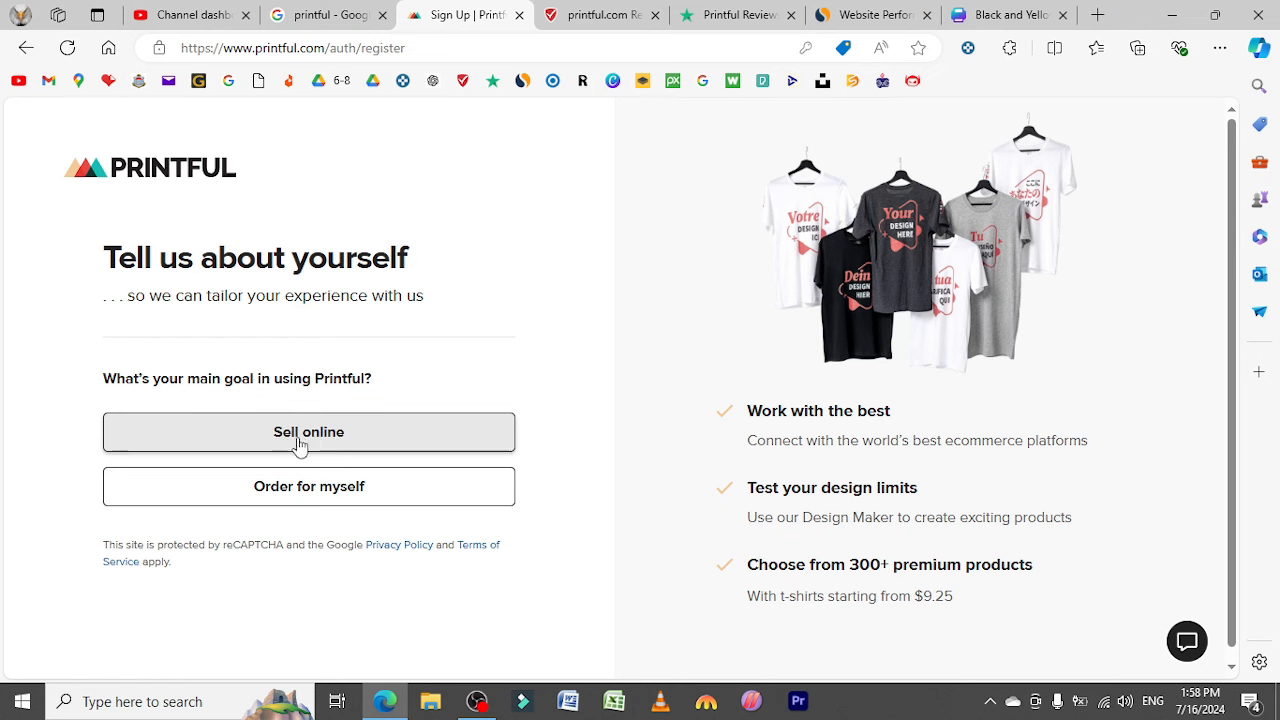
Answer the onboarding questions with Sell online, Artist, 10K–100K fans, 0–50 monthly orders and Clothing.
left_click(330, 444)
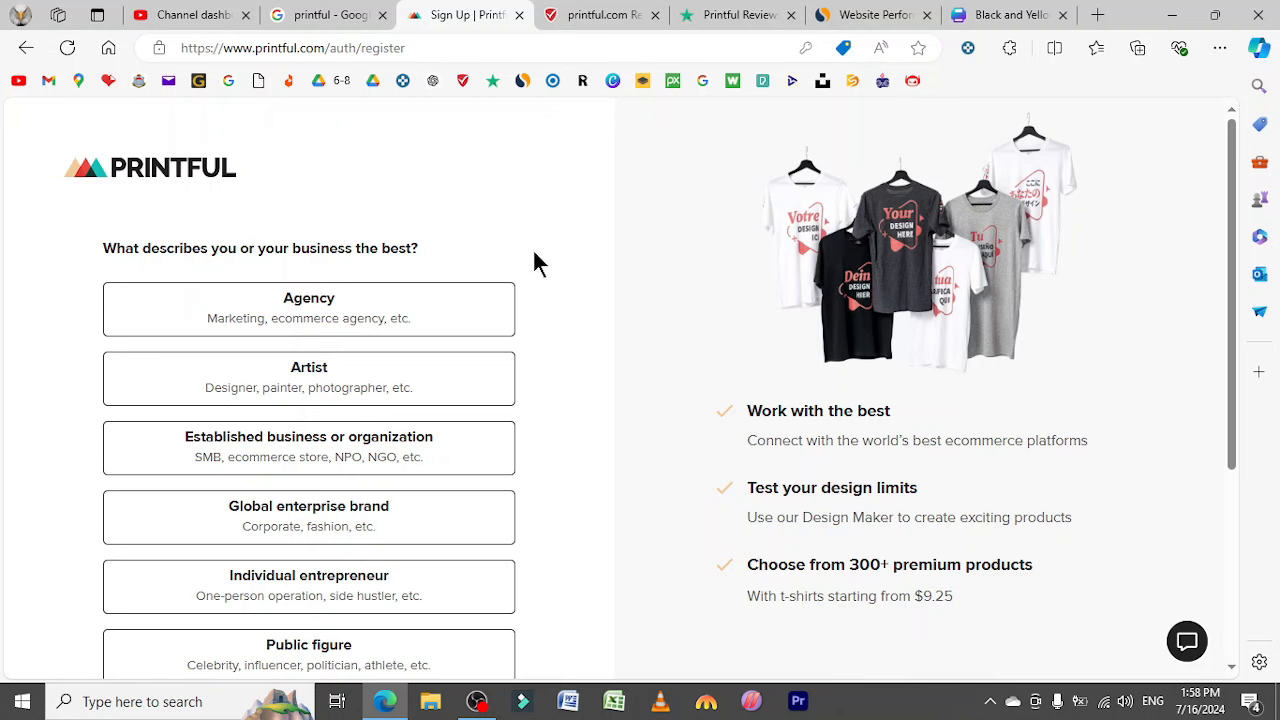
left_click(330, 392)
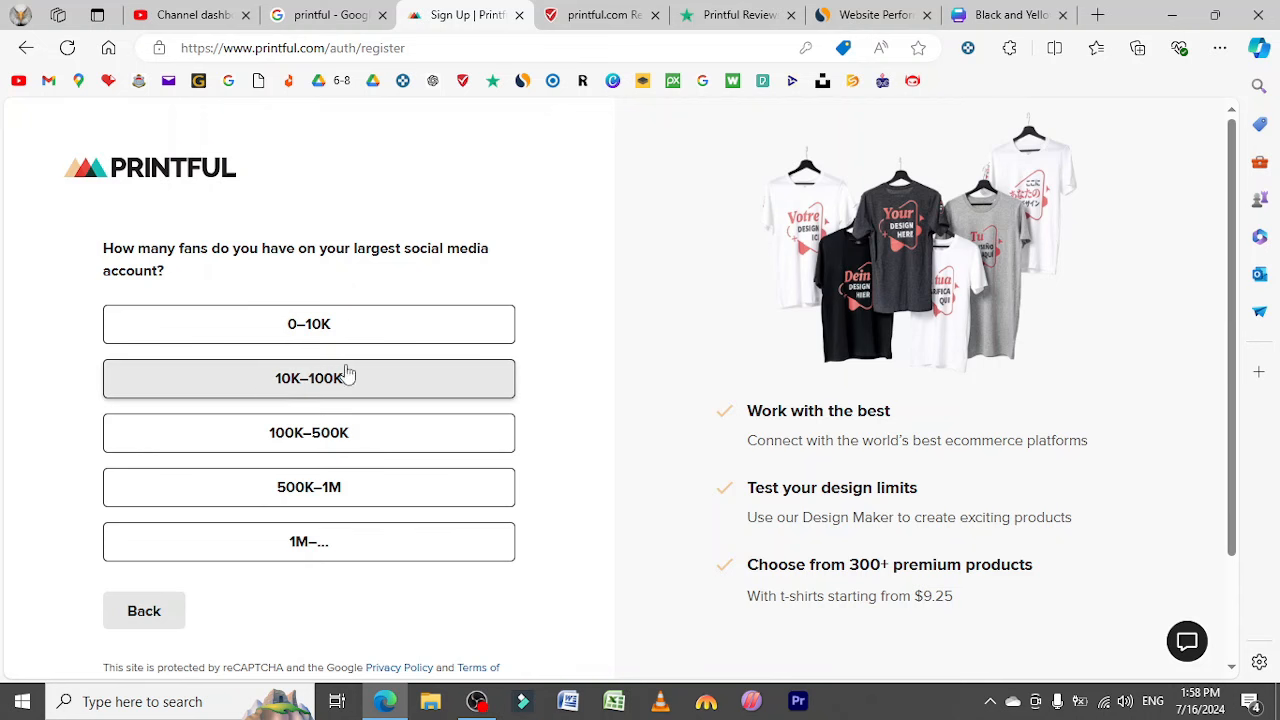
left_click(318, 378)
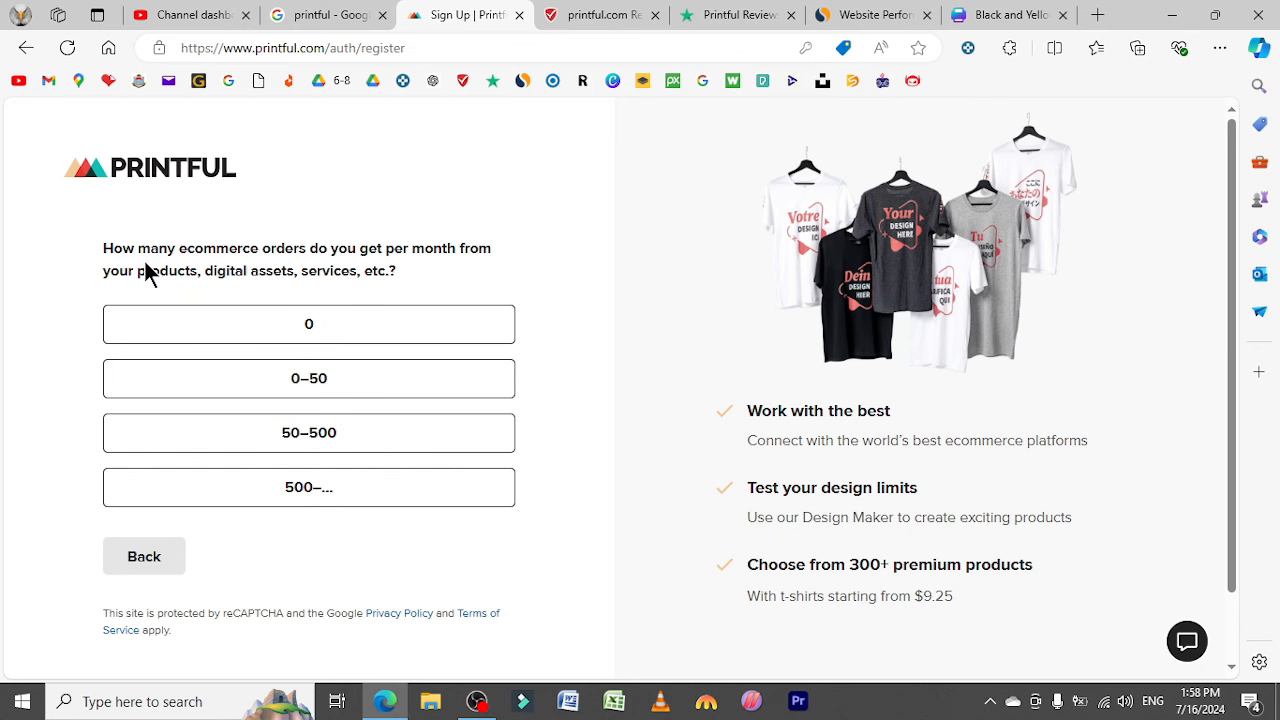
left_click(343, 388)
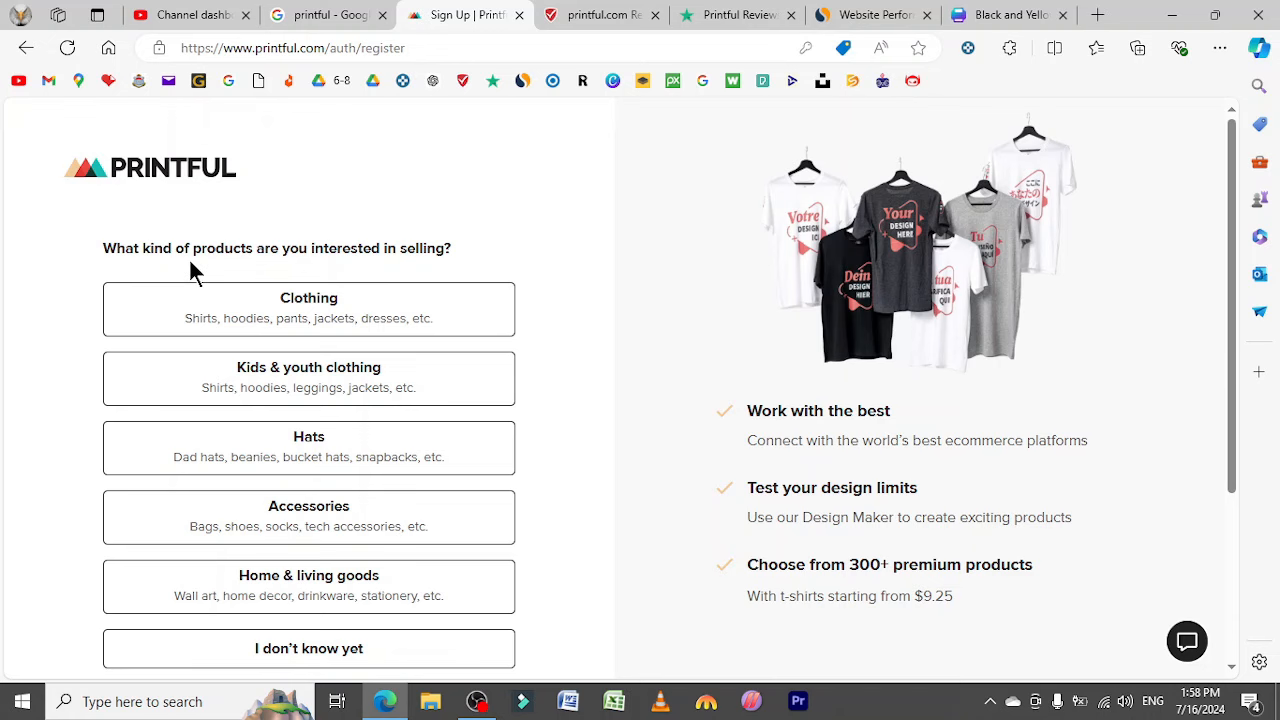
left_click(330, 315)
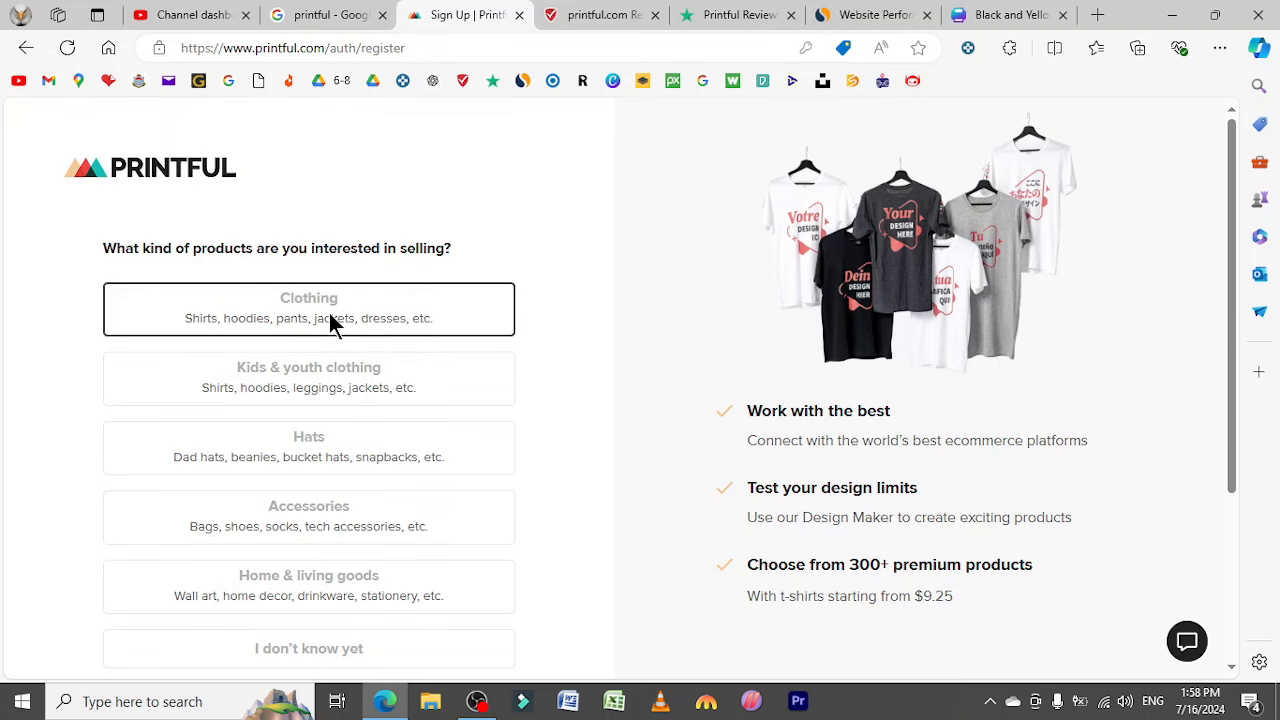
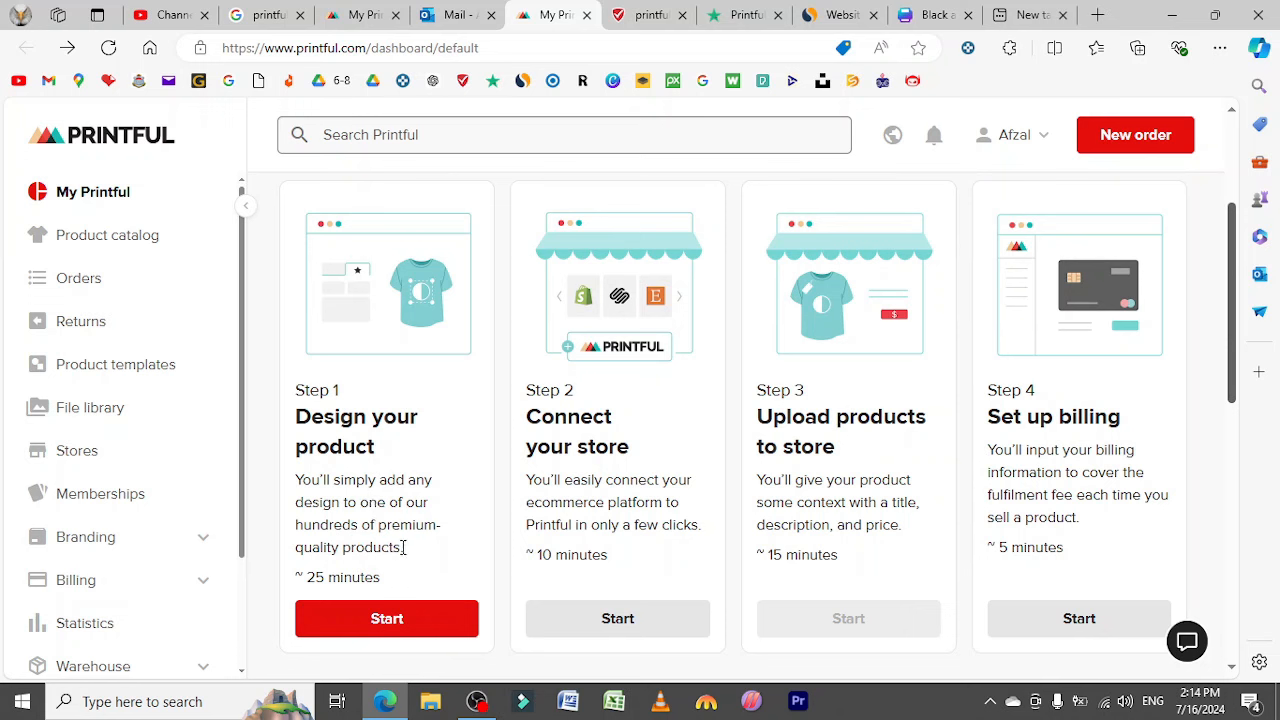
Start designing a product and choose the Unisex Classic Tee | Gildan 5000 from the men's clothing range for a new product template.
left_click(403, 622)
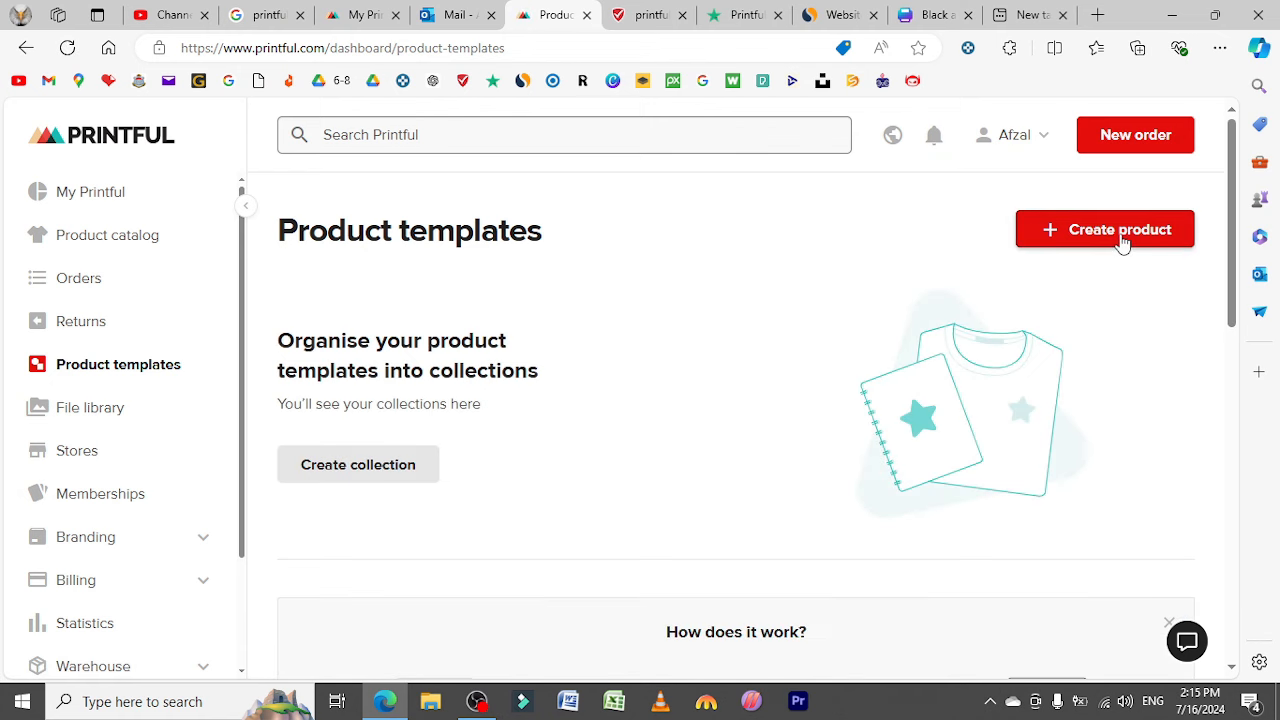
left_click(1121, 240)
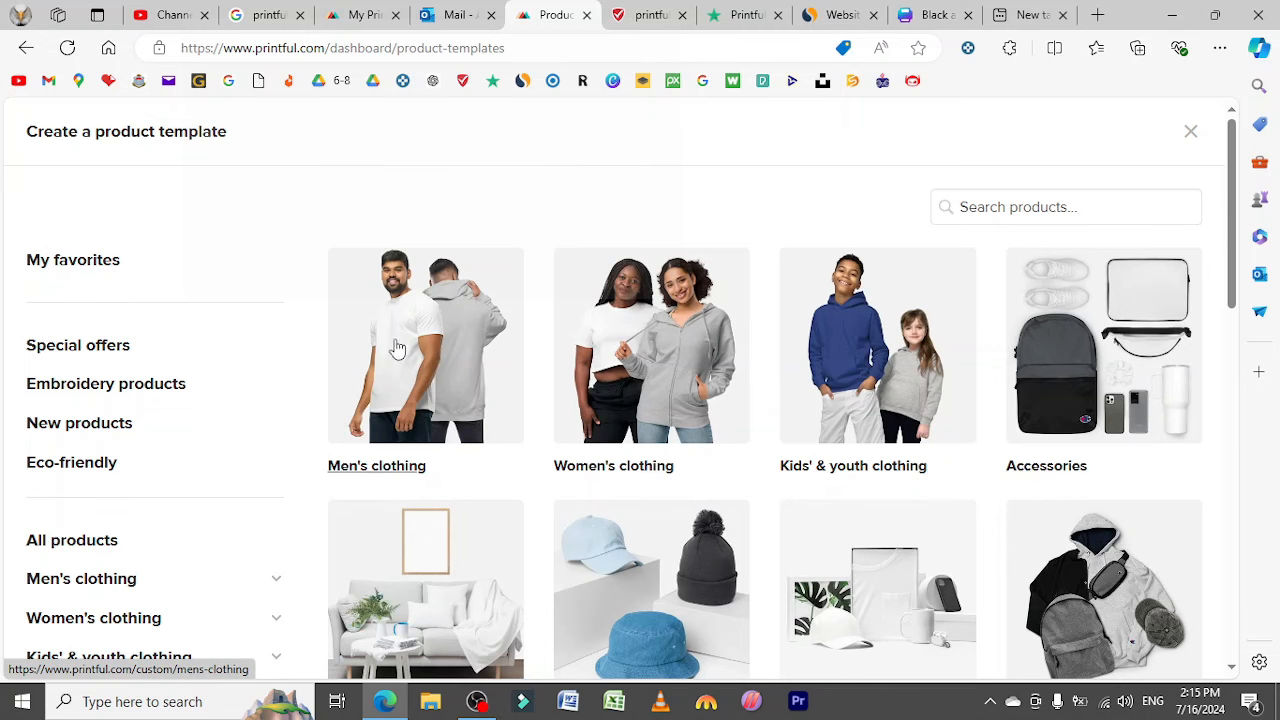
left_click(432, 390)
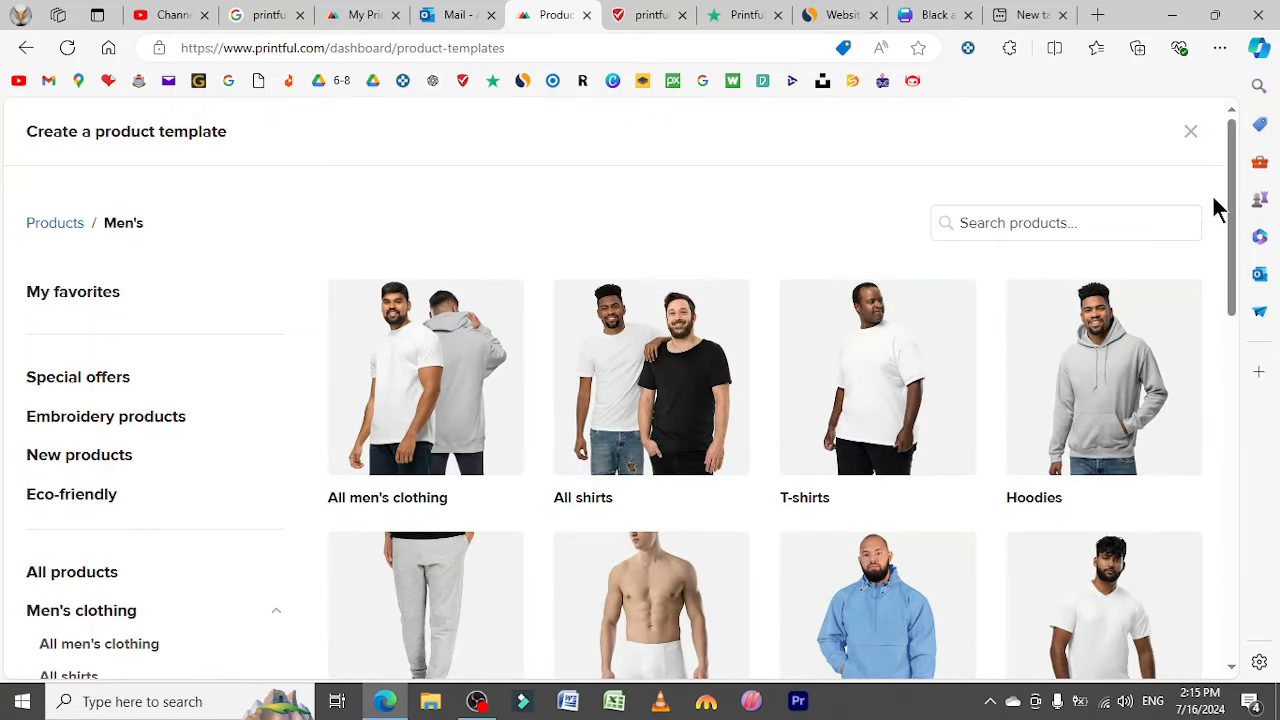
left_click_drag(1232, 218, 697, 177)
left_click(893, 412)
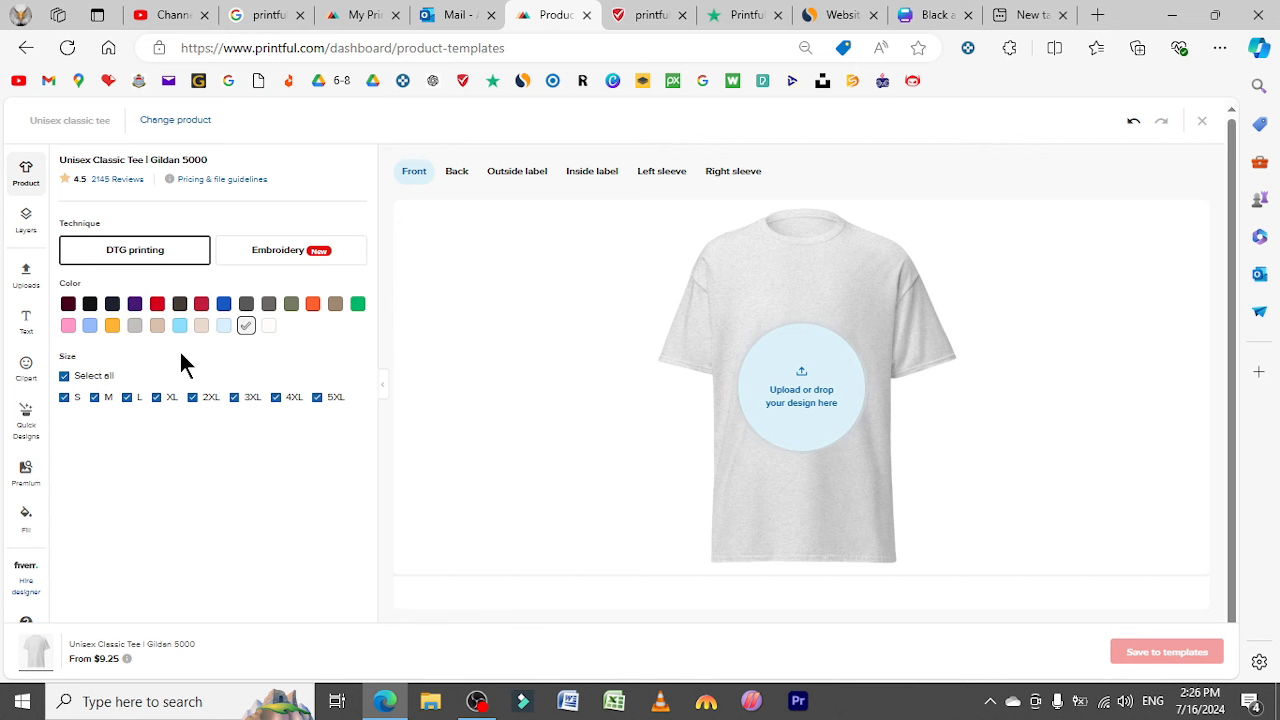
Try purple and orange as shirt colors for the tee.
left_click(135, 304)
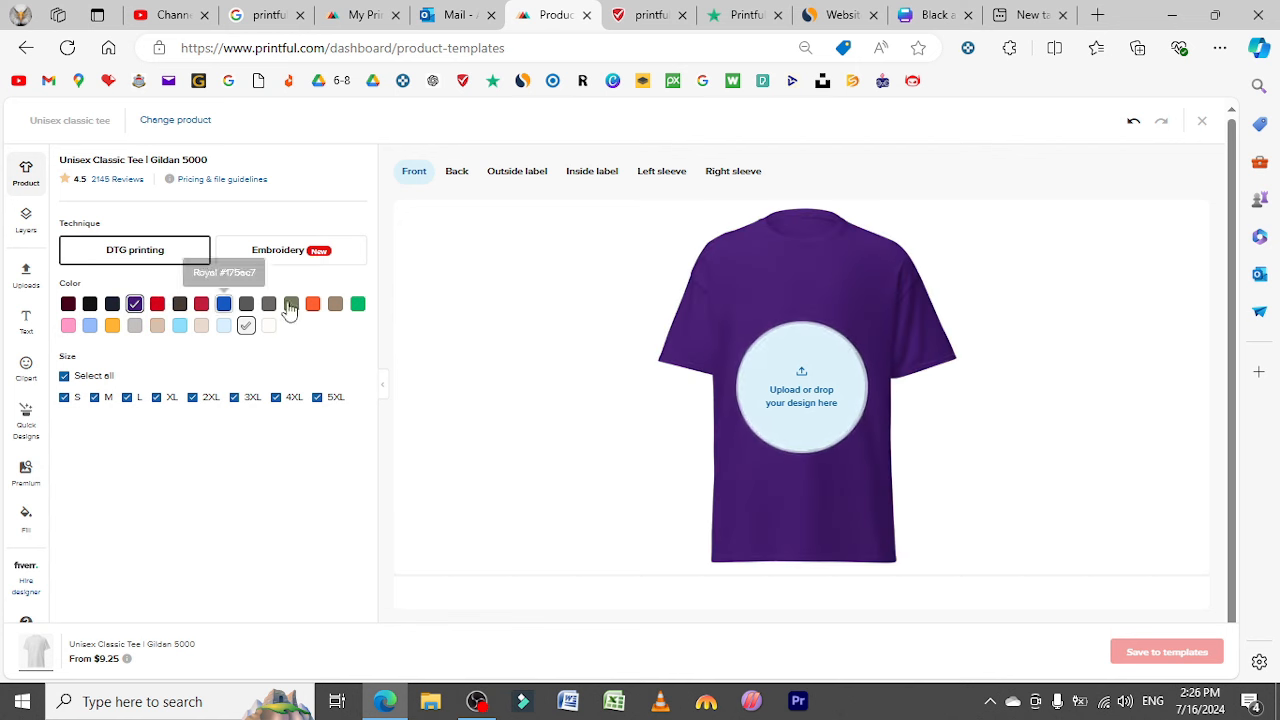
left_click(314, 305)
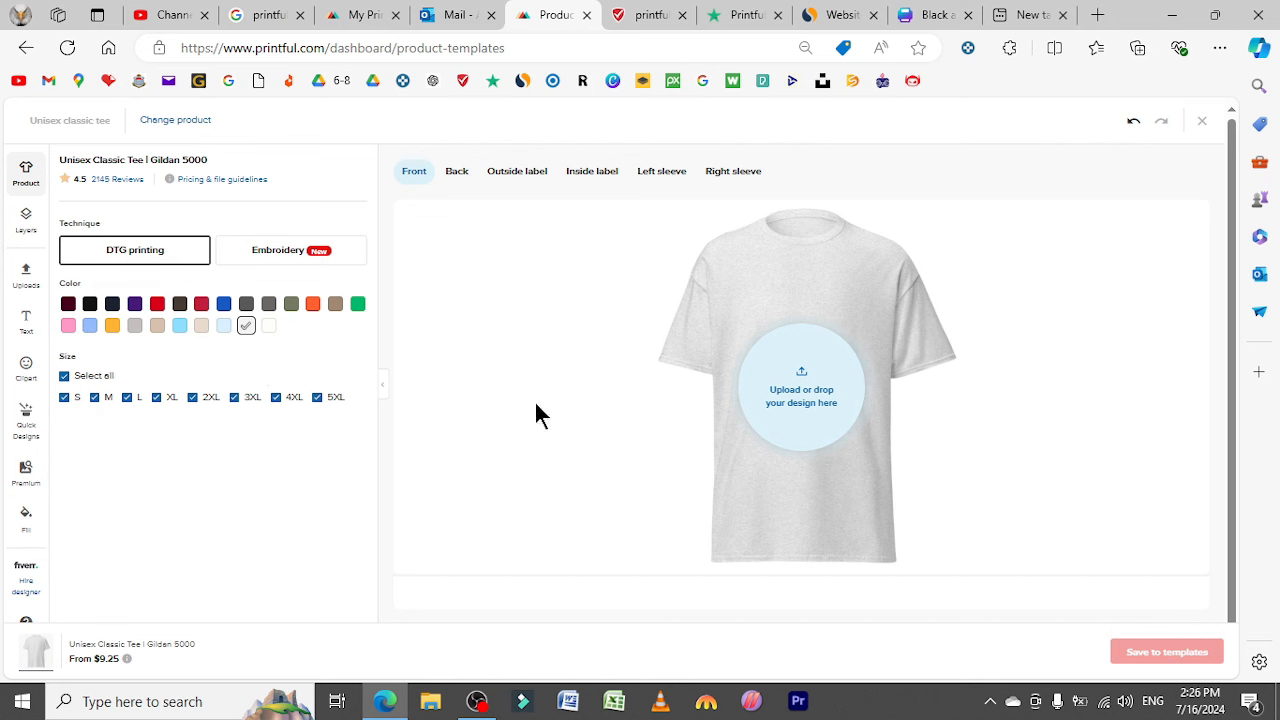
Upload the tiger design "Football - Train and Play (2)" from Downloads and apply it to the front of the tee.
left_click(807, 404)
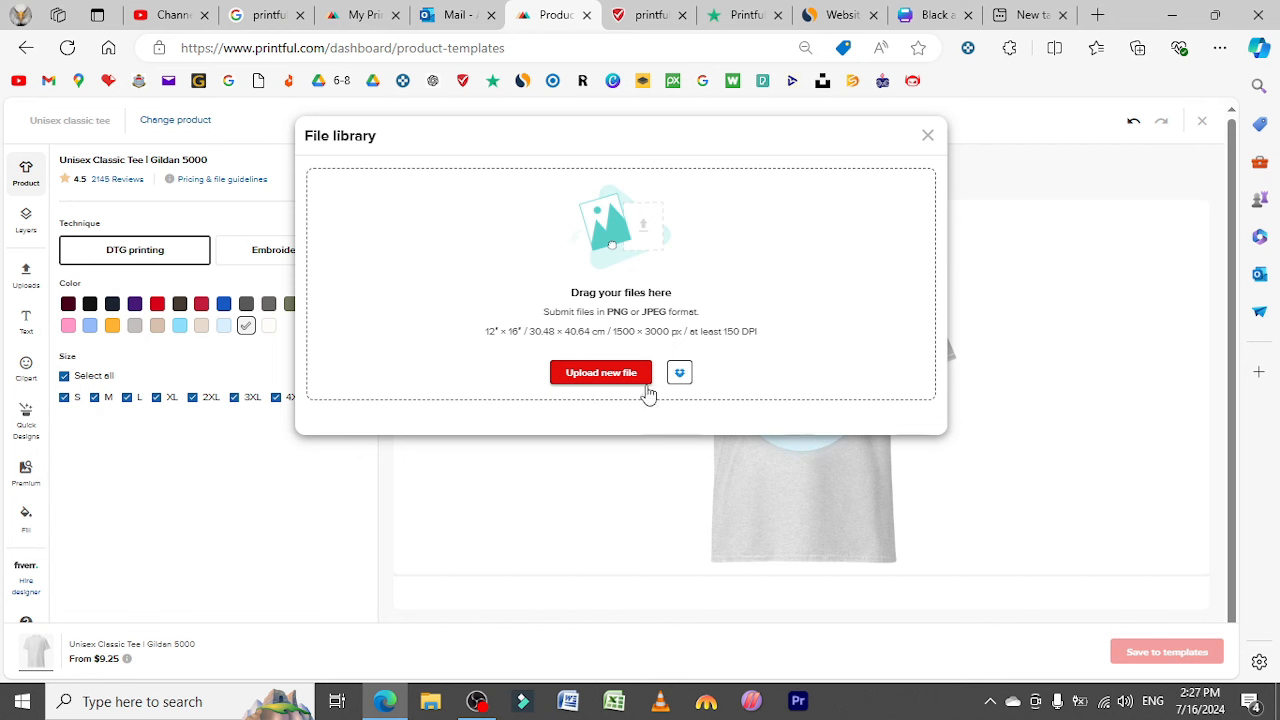
left_click(597, 378)
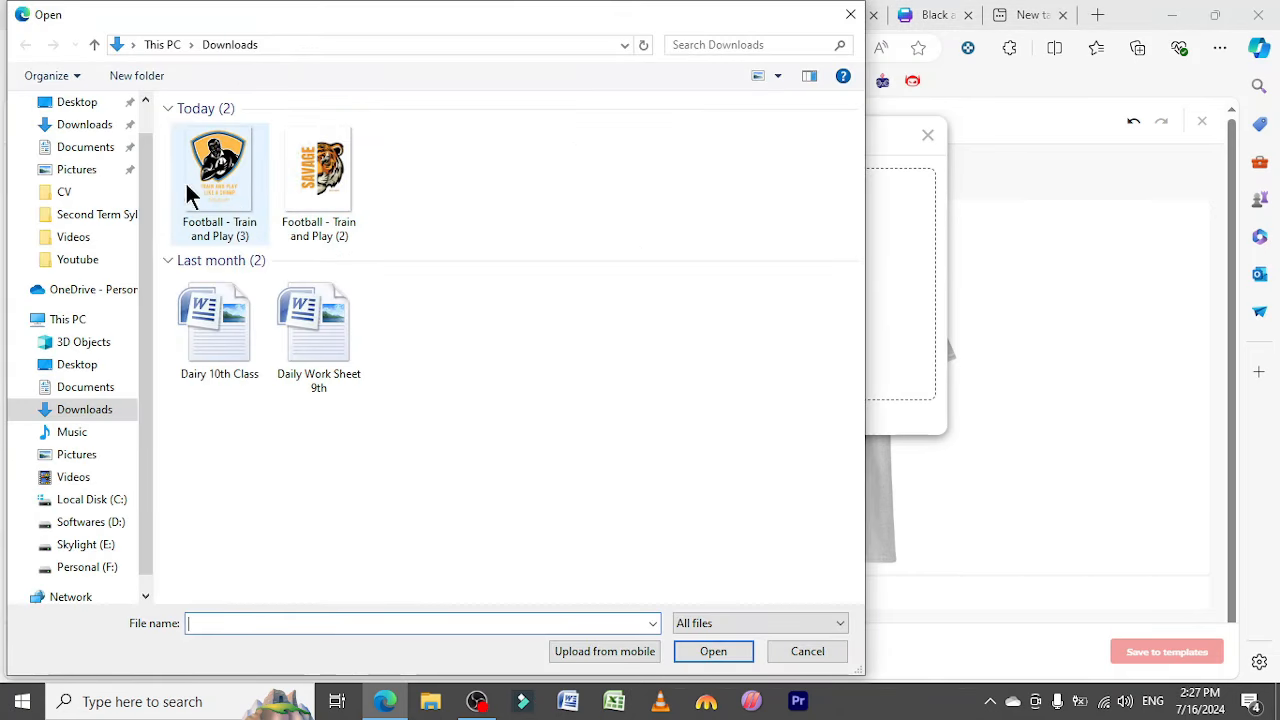
double_click(323, 182)
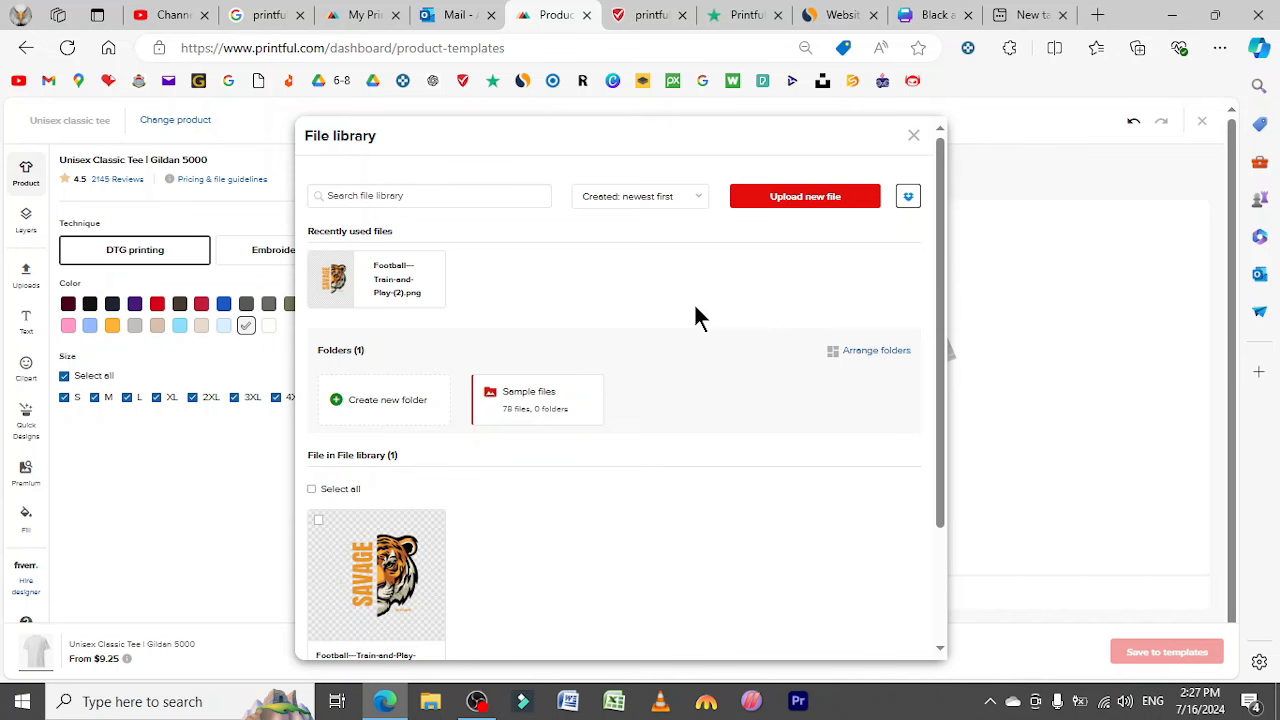
mouse_move(408, 286)
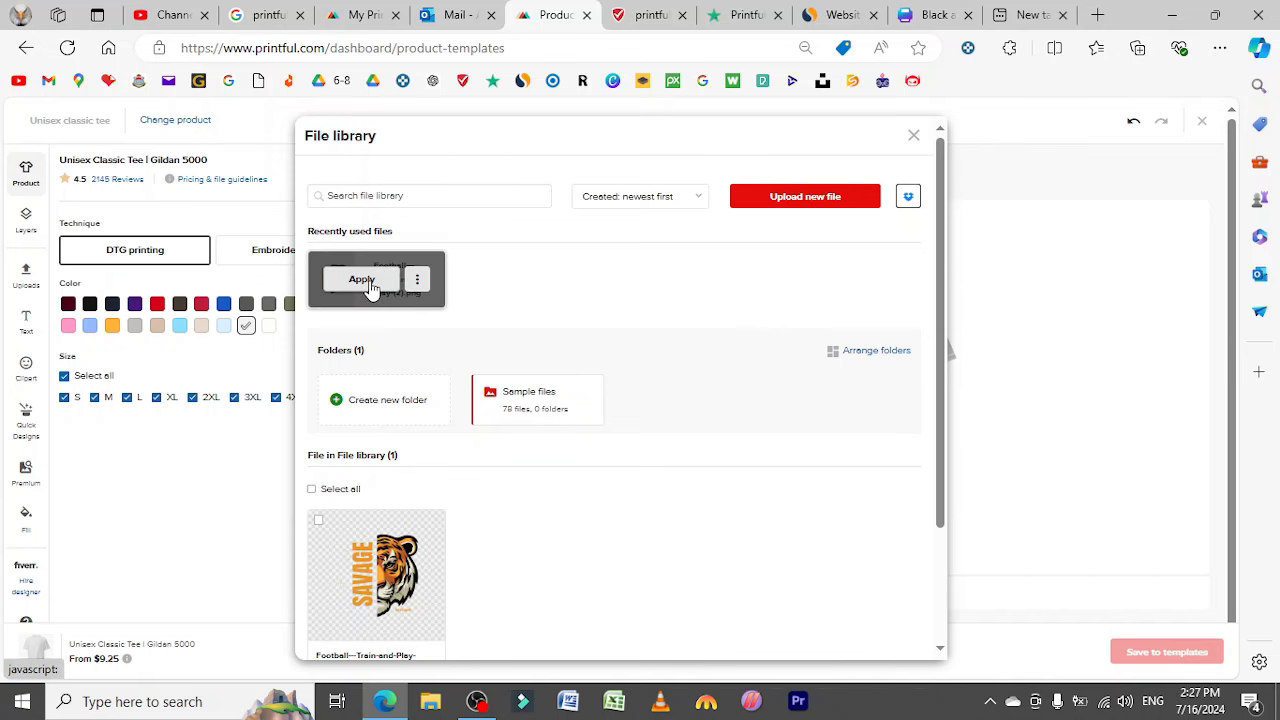
left_click(368, 283)
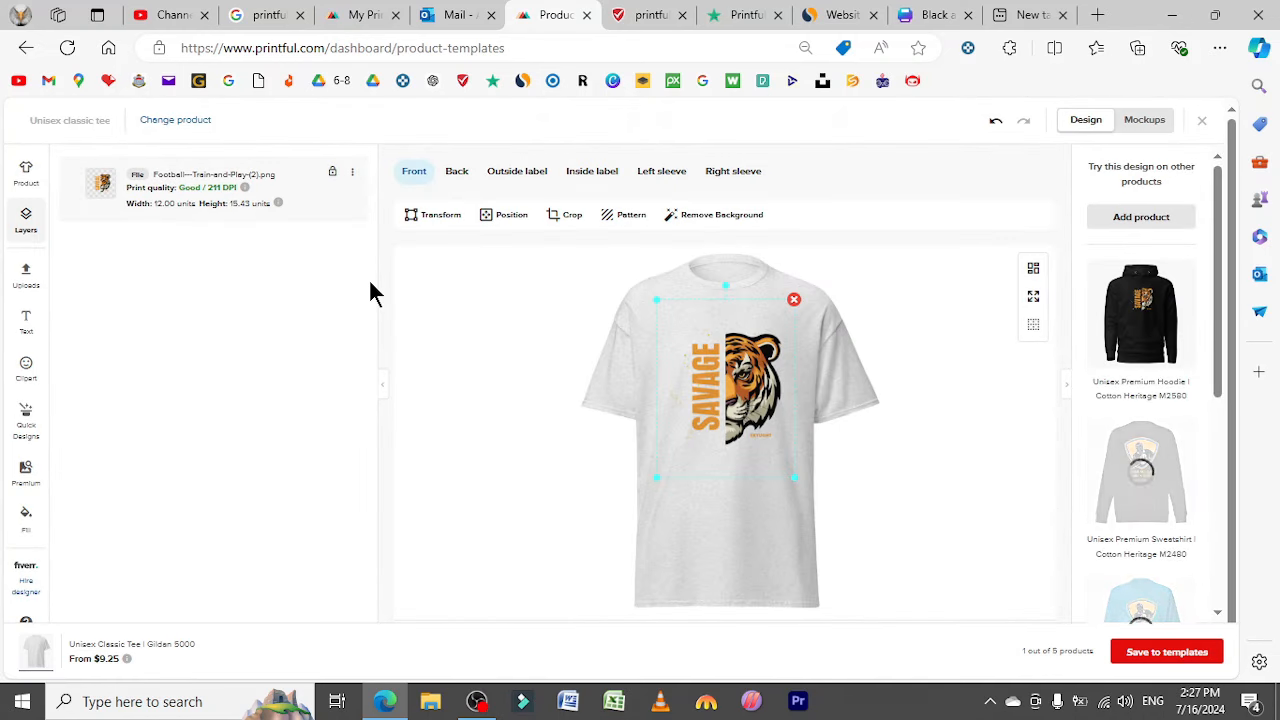
Shift the tiger design slightly on the shirt front and save the tee to the product templates.
mouse_move(712, 385)
left_mouse_down()
mouse_move(712, 370)
mouse_move(736, 381)
left_mouse_up()
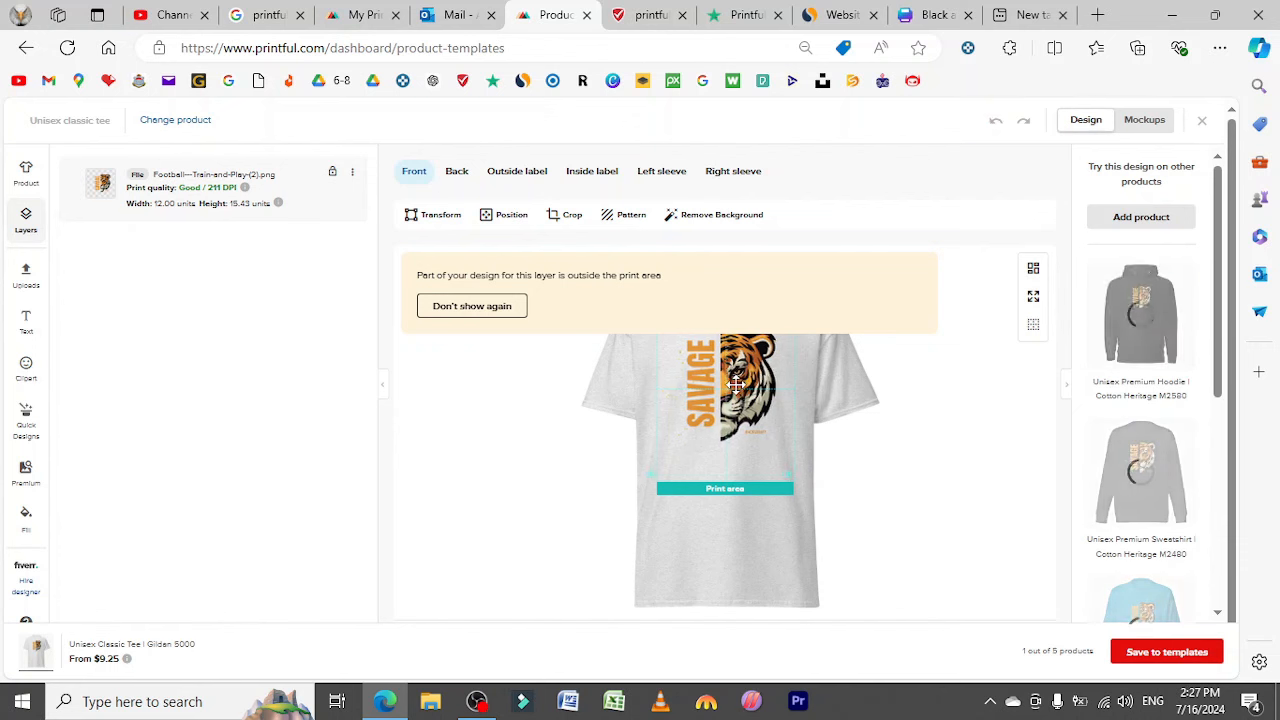
left_click(465, 308)
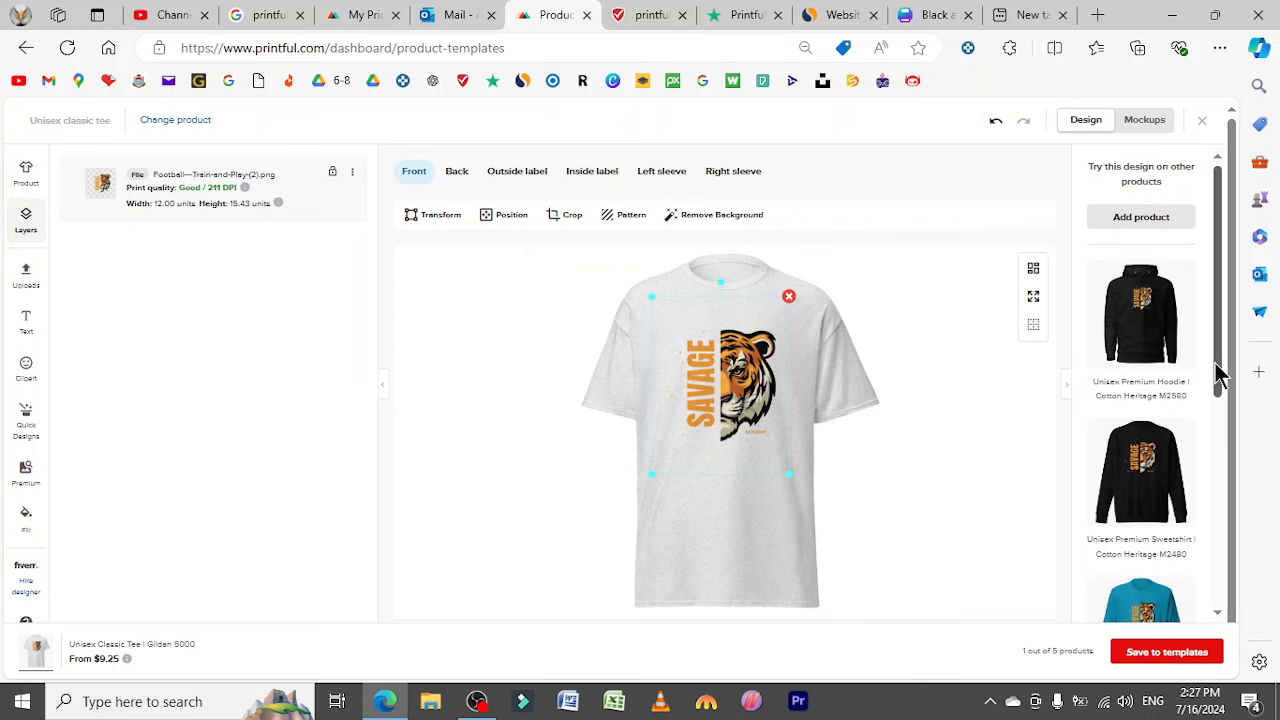
mouse_move(1217, 331)
left_mouse_down()
mouse_move(1234, 391)
mouse_move(1231, 543)
mouse_move(1220, 323)
left_mouse_up()
mouse_move(1143, 326)
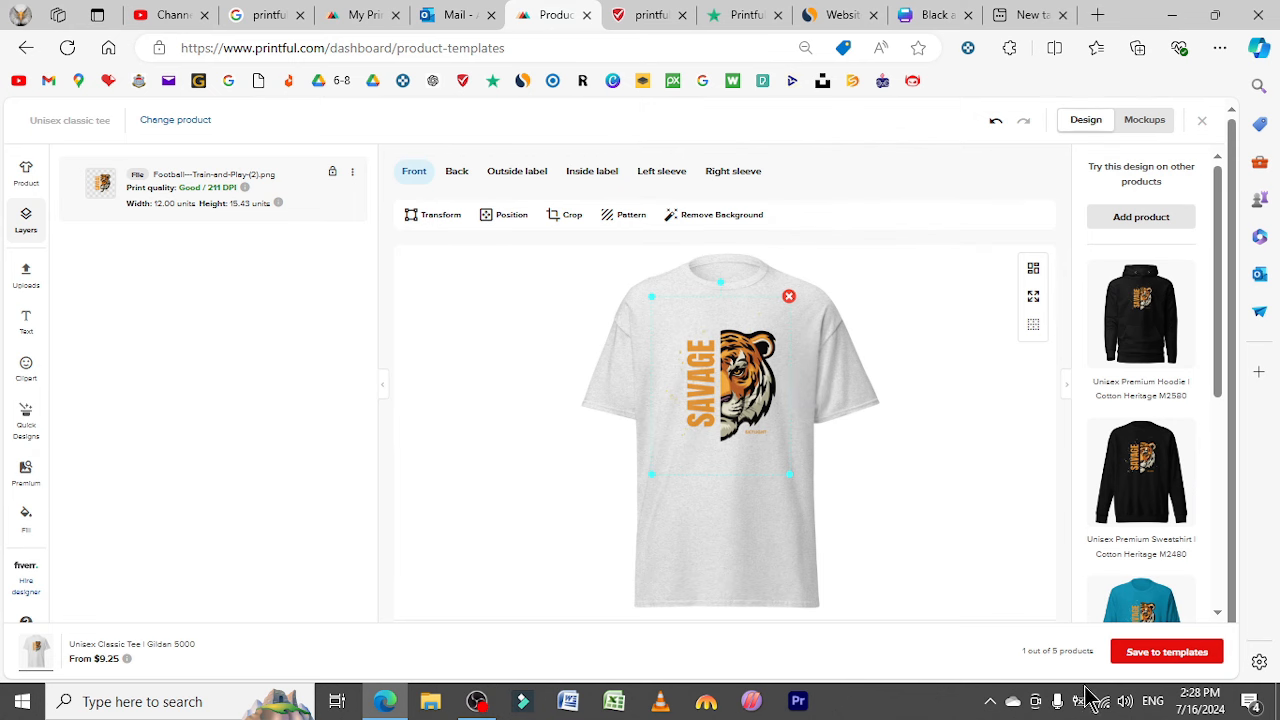
left_click(1157, 652)
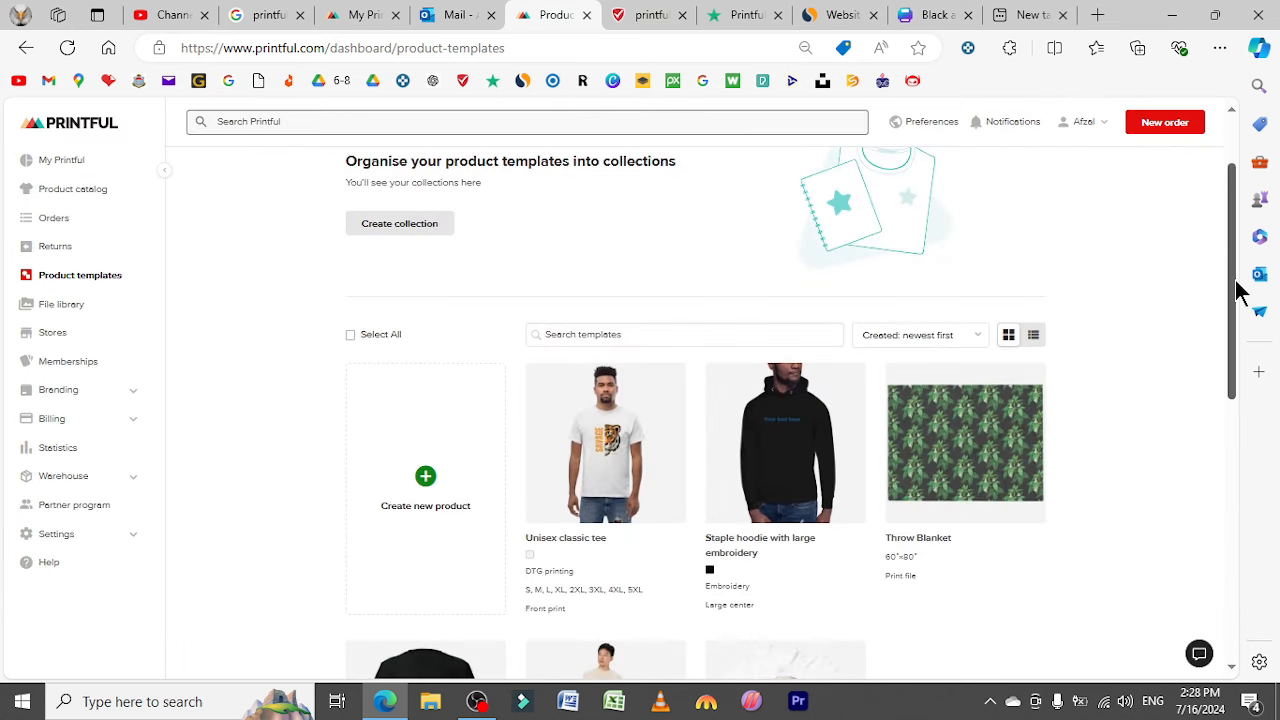
Start adding the Unisex classic tee template to a store and choose to create a manual order platform / API store.
mouse_move(629, 497)
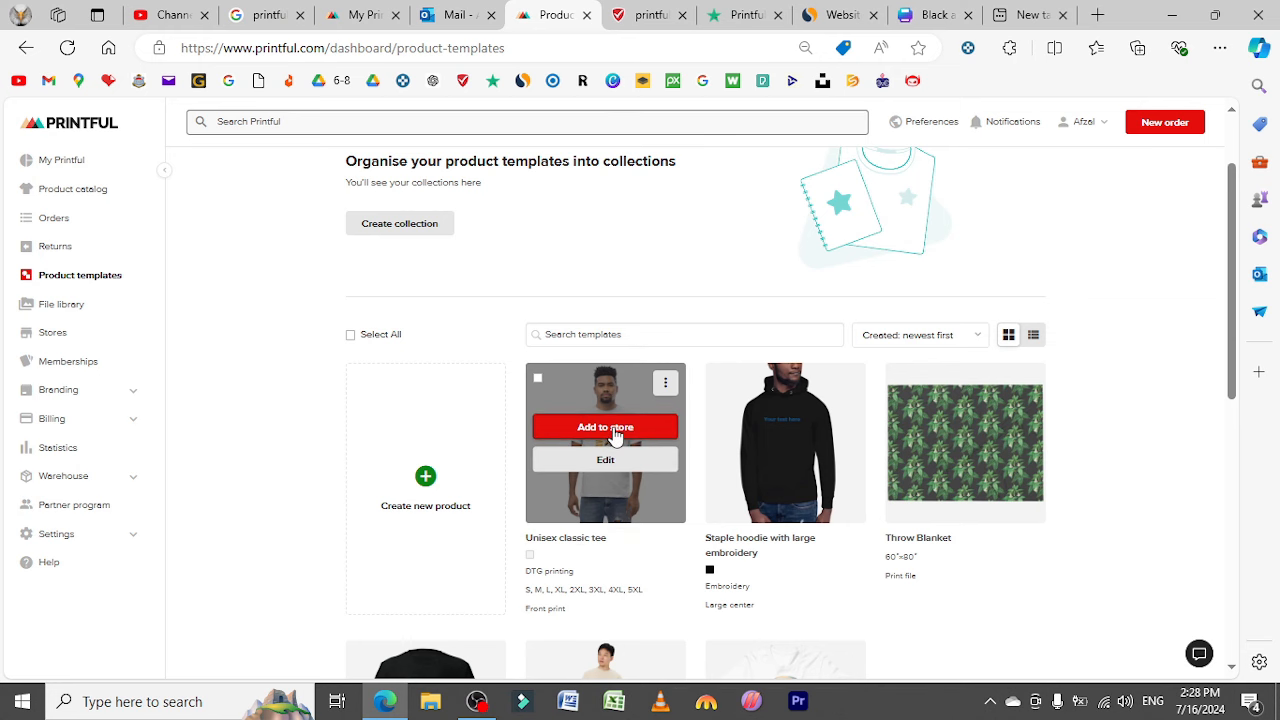
left_click(615, 432)
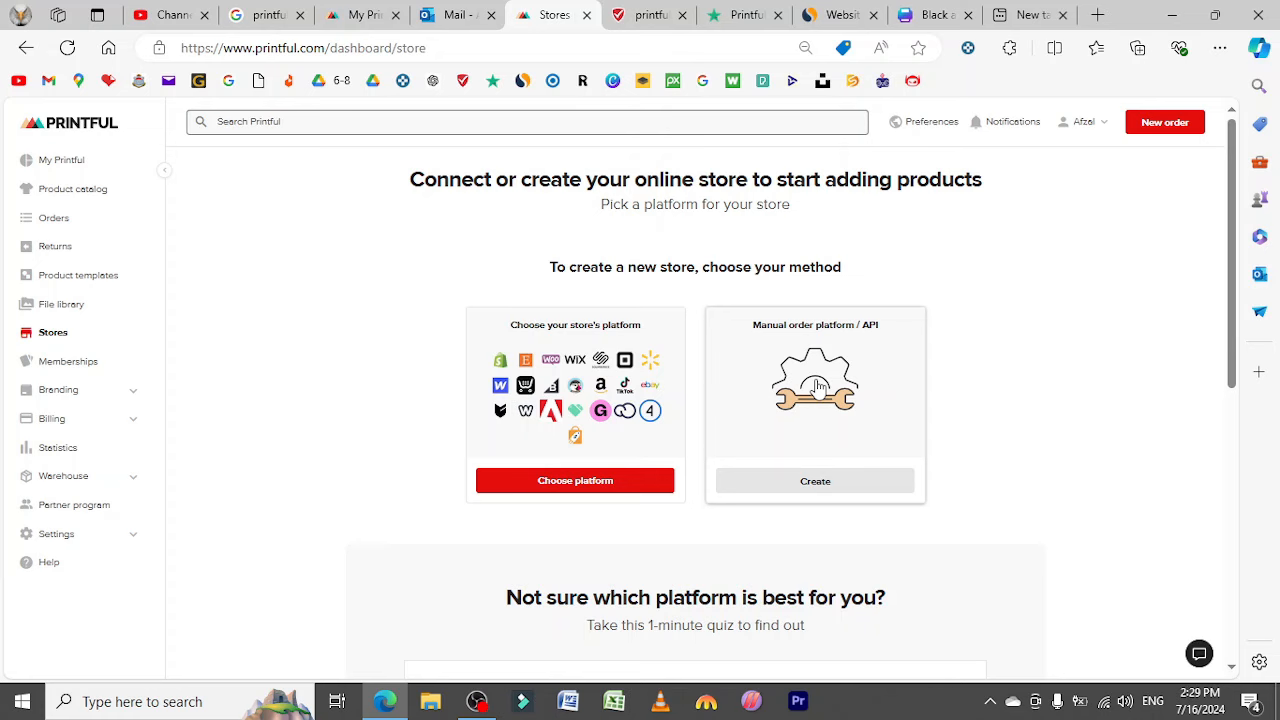
left_click(836, 484)
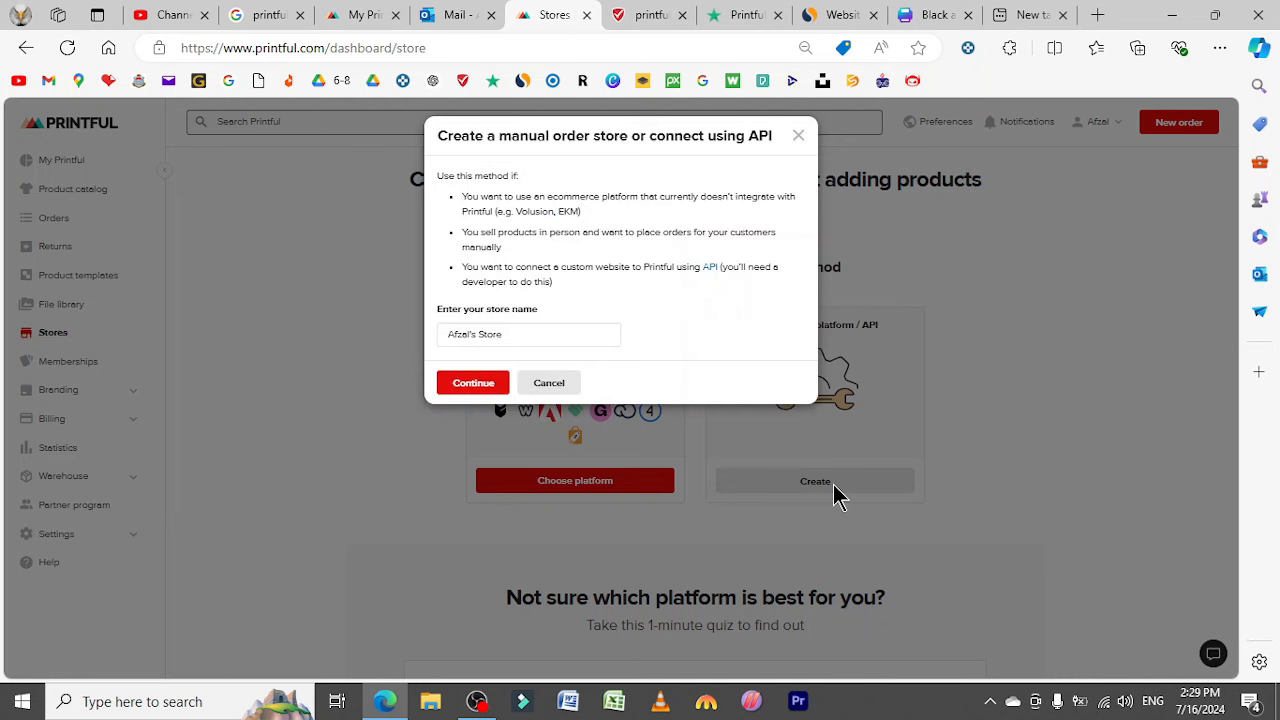
Name the new store "Skylight Fashion Kingdom" and create it.
left_click(530, 336)
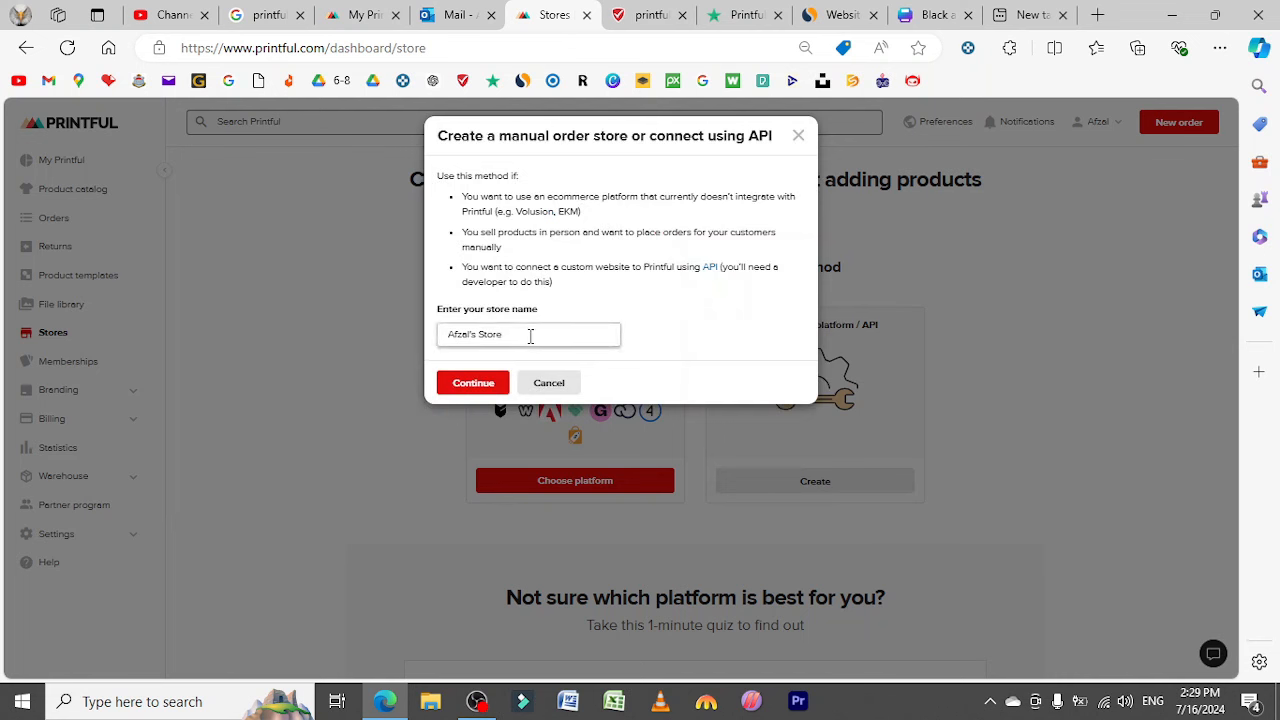
key("BackSpace")
key("BackSpace")
key("BackSpace")
key("BackSpace")
key("BackSpace")
key("BackSpace")
key("BackSpace")
key("BackSpace")
key("BackSpace")
key("BackSpace")
key("BackSpace")
key("BackSpace")
key("BackSpace")
type("Skylight Fashion Kingdom")
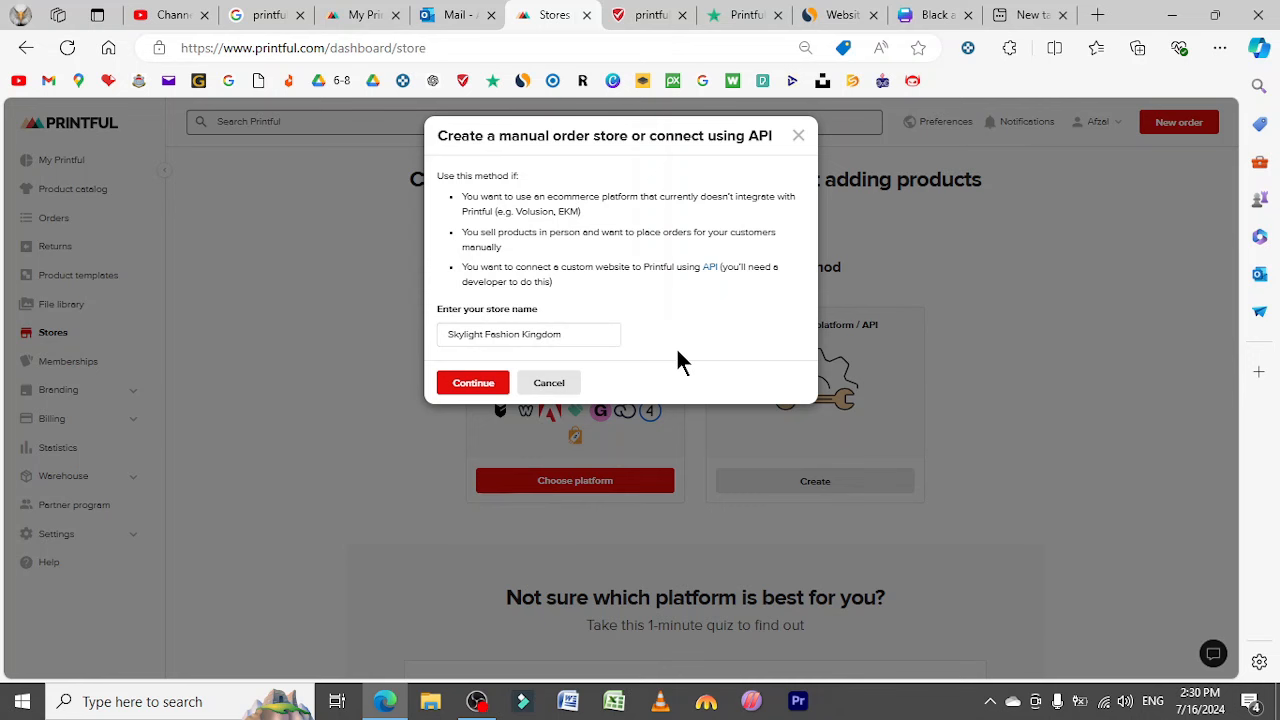
left_click(485, 386)
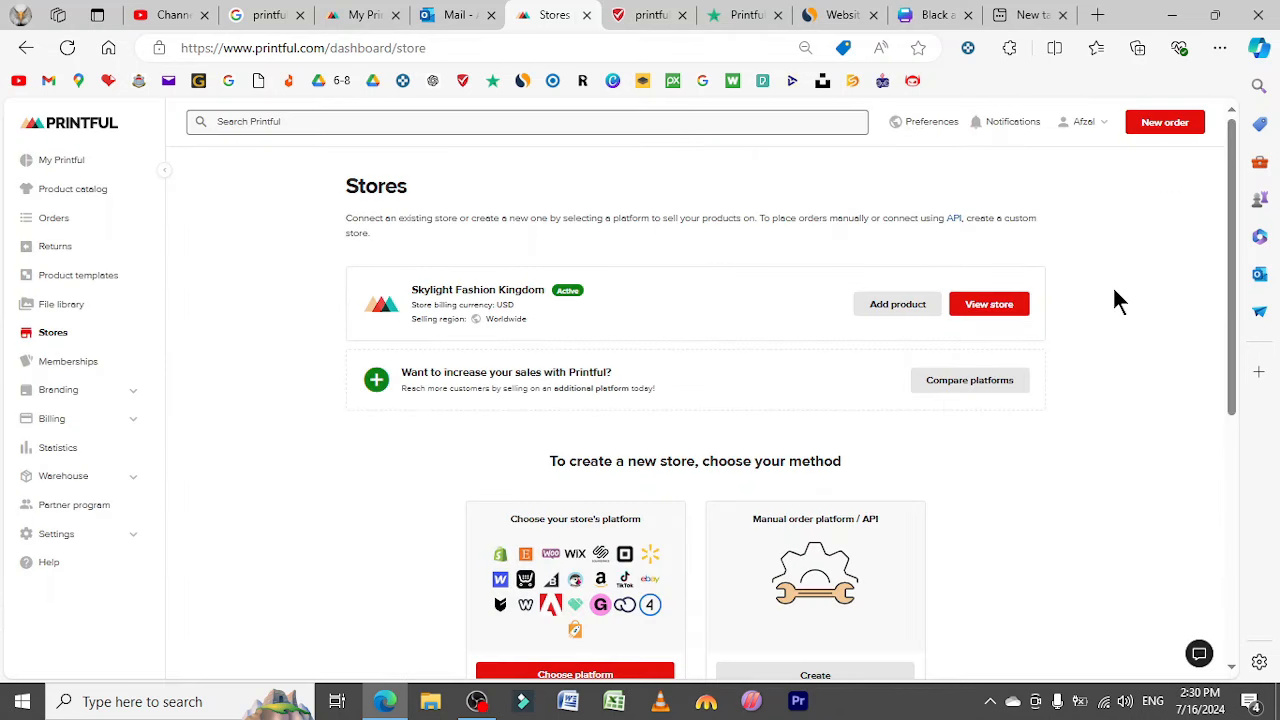
View the Skylight Fashion Kingdom store page, check the dashboard and return to the product templates.
left_click(1000, 310)
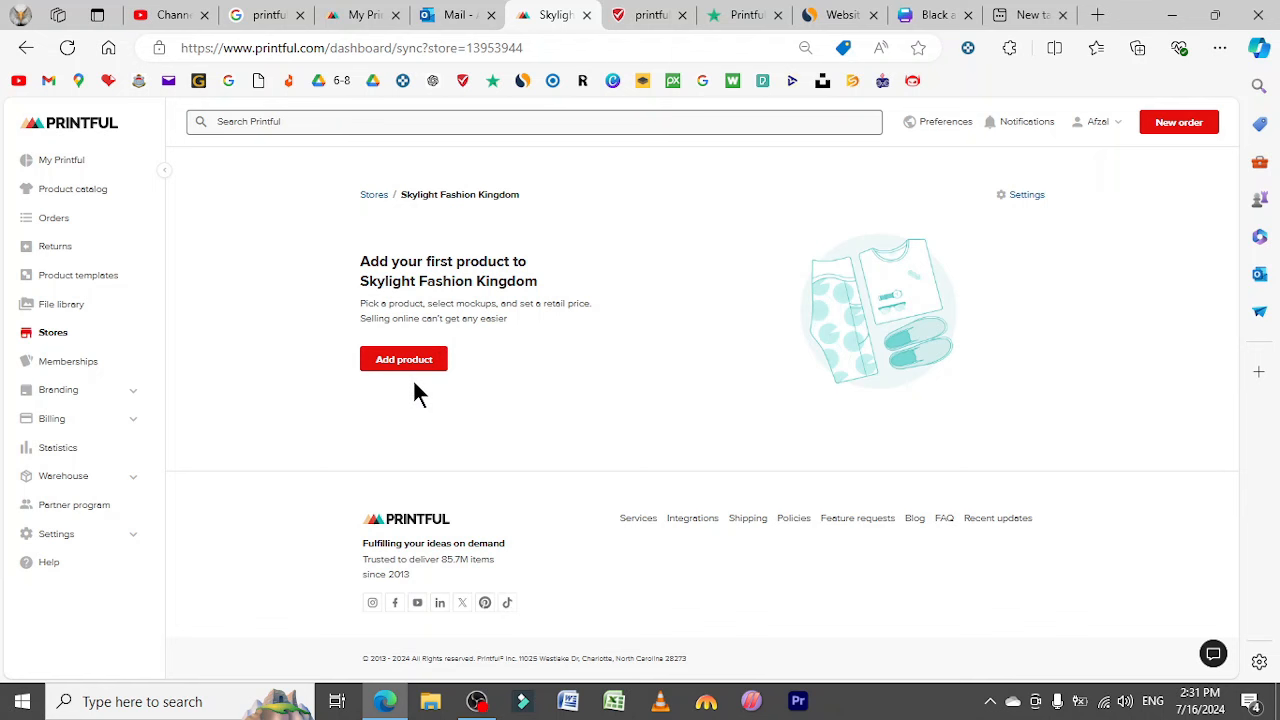
left_click(84, 168)
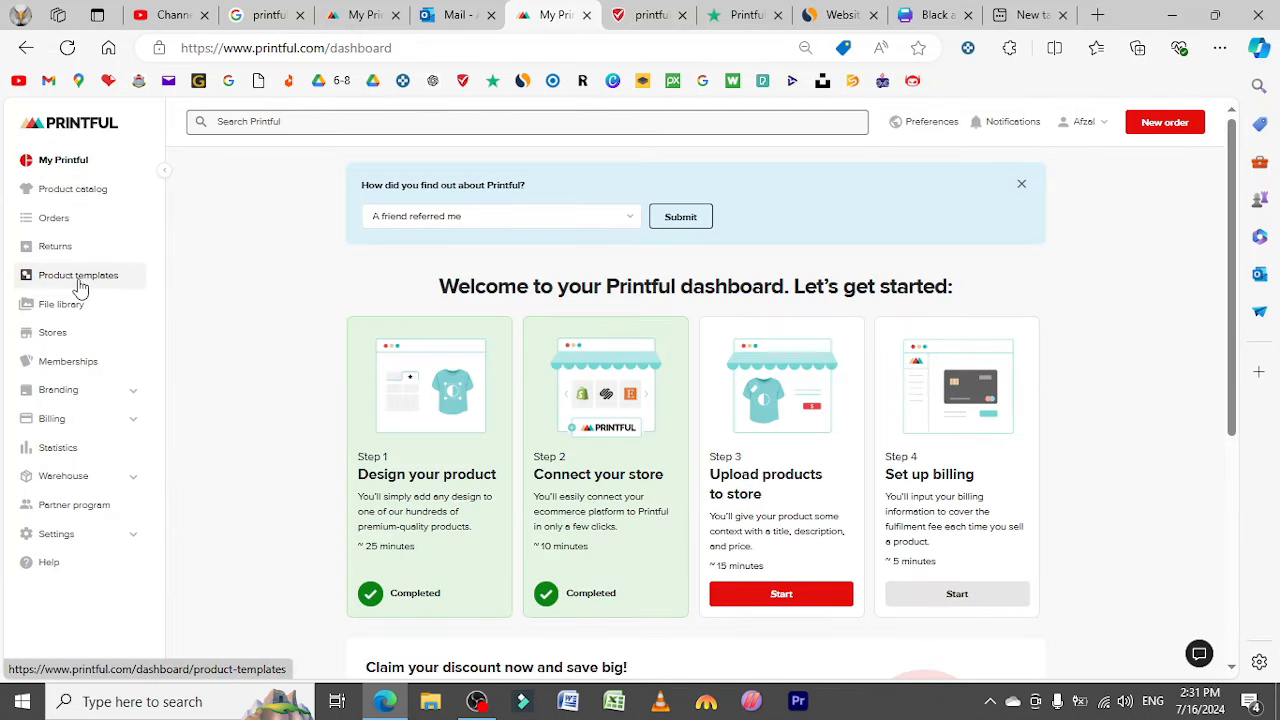
left_click(80, 287)
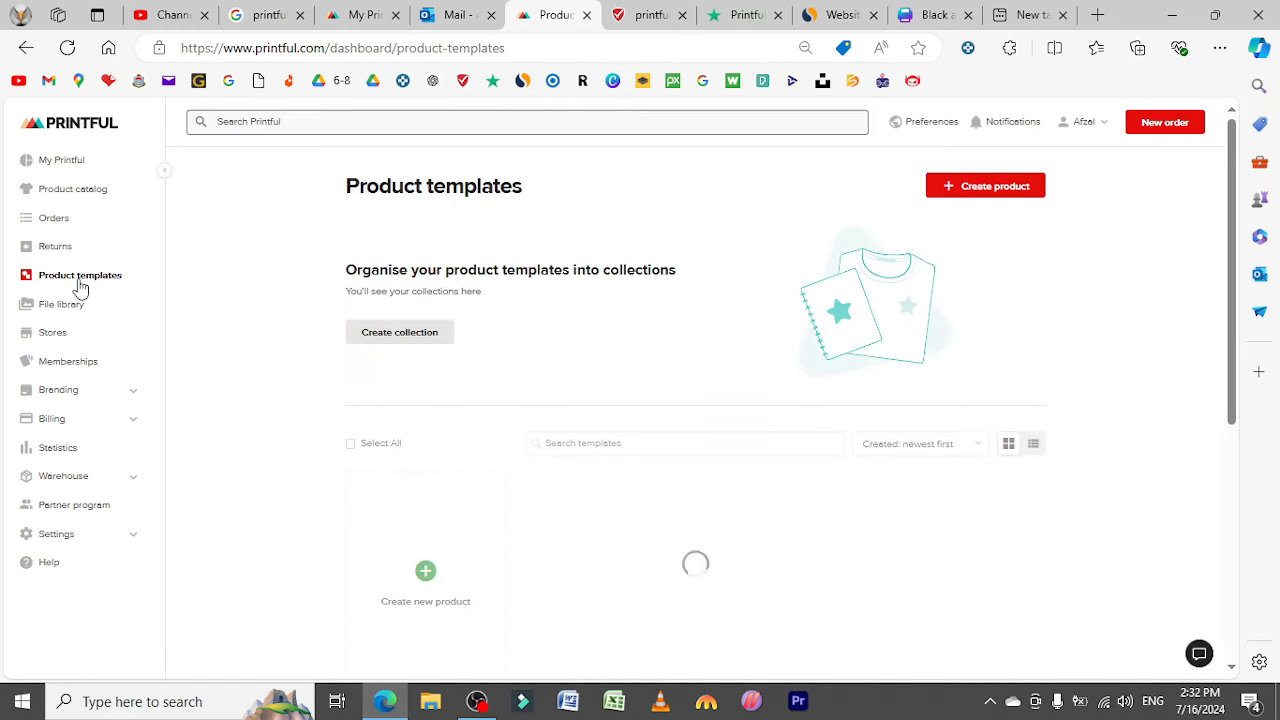
Start adding the Unisex classic tee template to the store and include orange and black as additional colors.
scroll(610, 500, "down", 1)
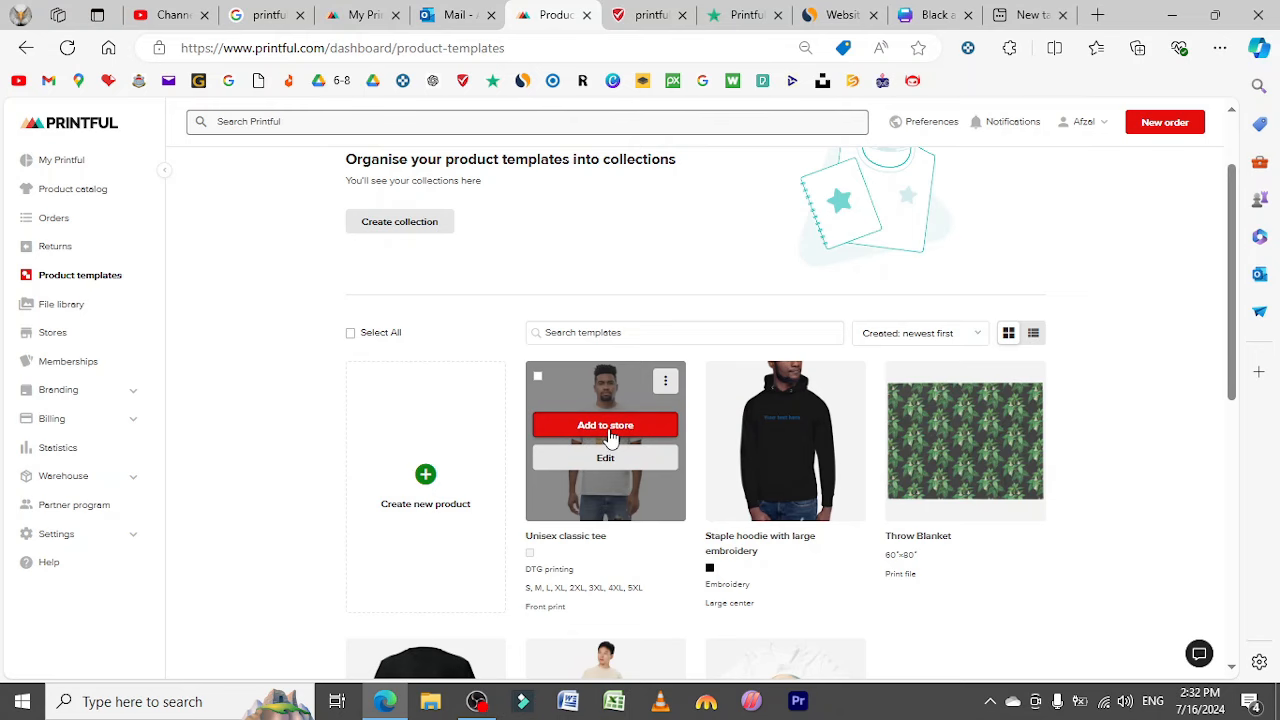
left_click(610, 430)
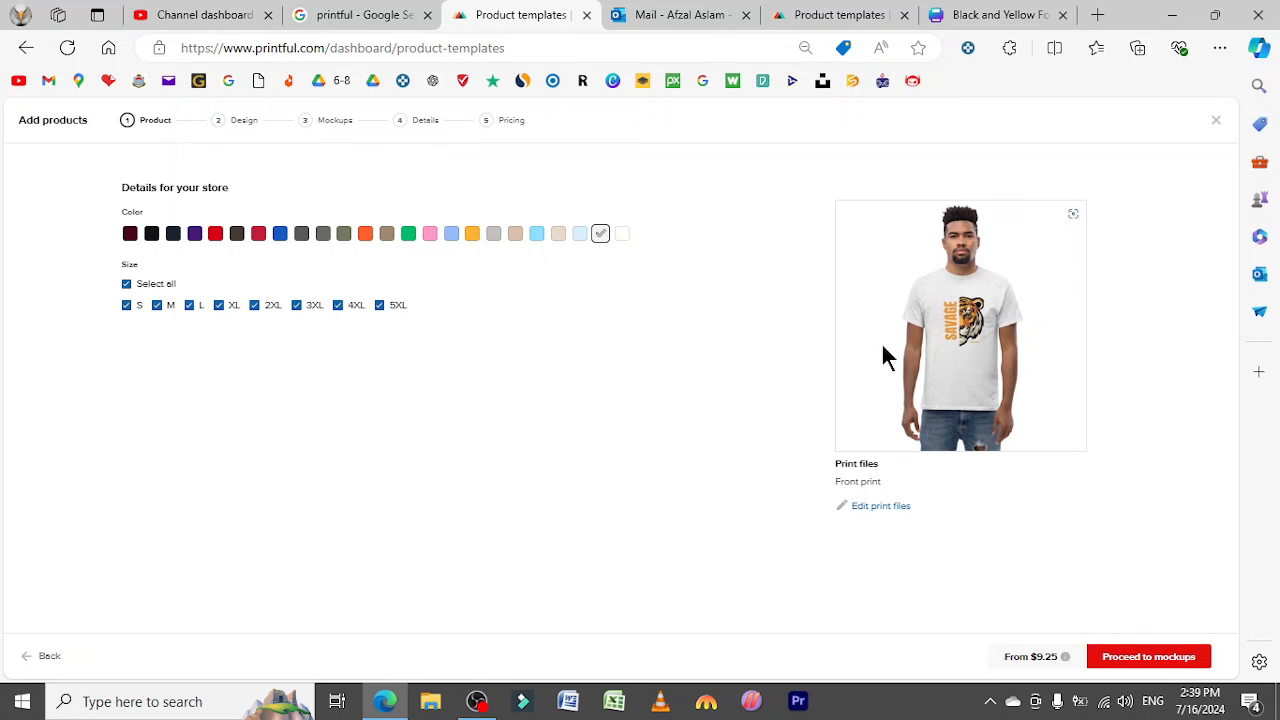
left_click(366, 236)
left_click(152, 238)
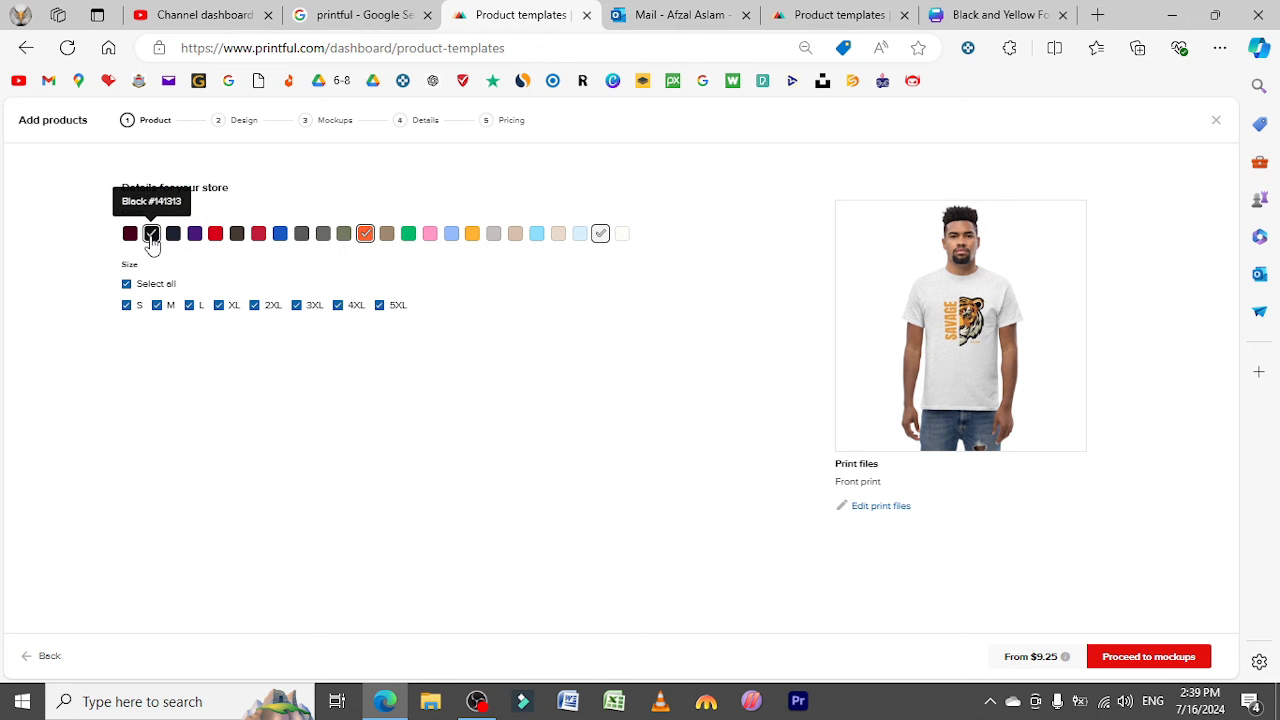
Add the light blue color, exclude sizes 4XL and 5XL, and proceed to the mockups.
left_click(453, 238)
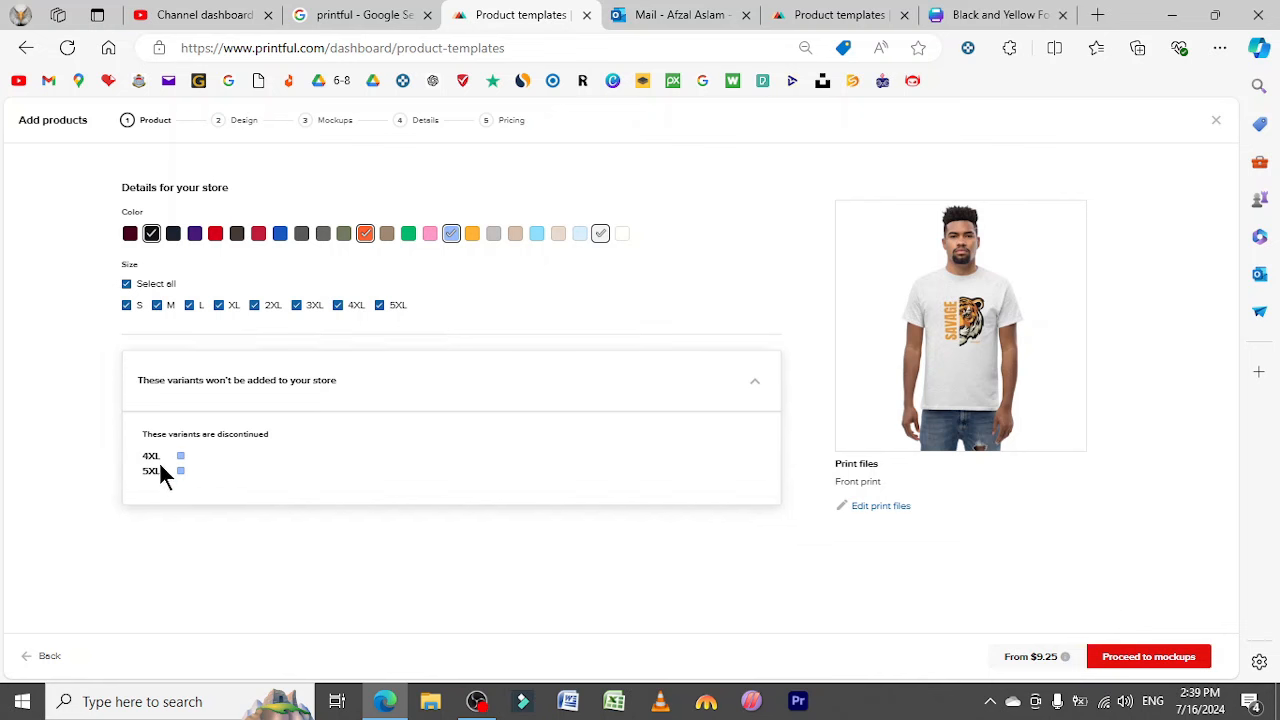
left_click(384, 308)
left_click(339, 307)
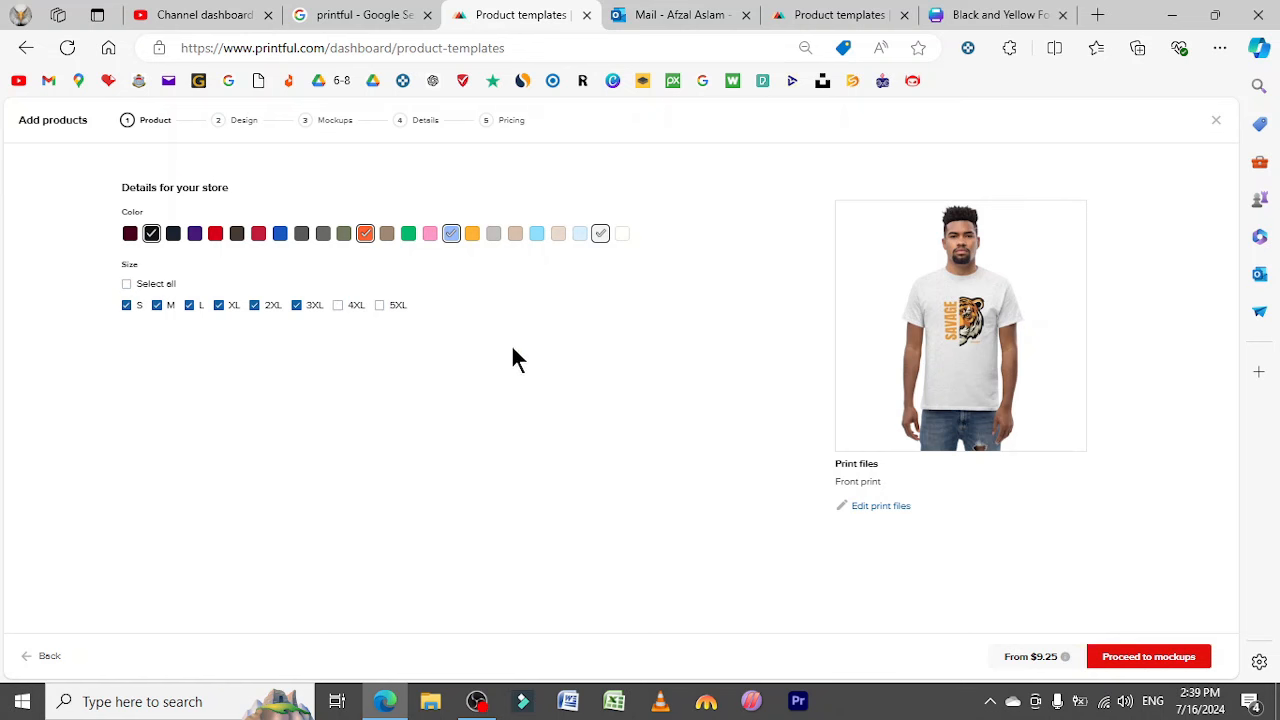
left_click(1166, 658)
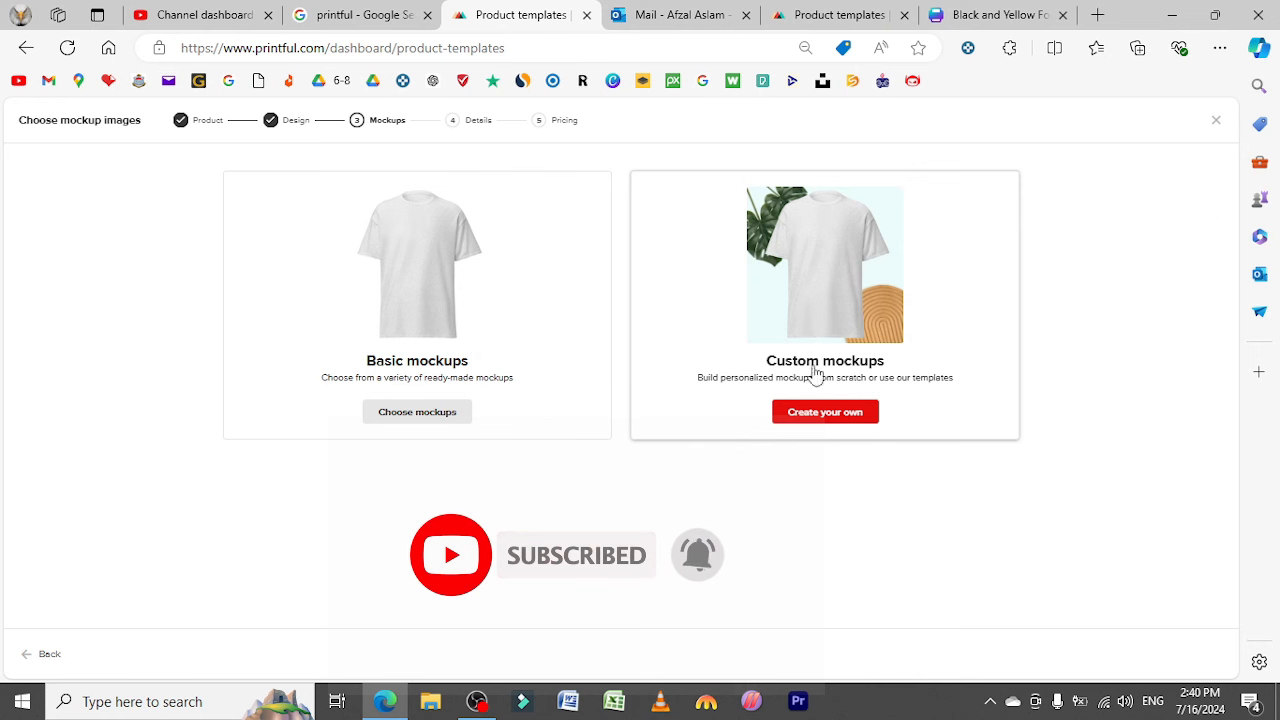
Choose the basic mockup of the male model standing in the shirt, keep the product title and continue to pricing.
left_click(425, 418)
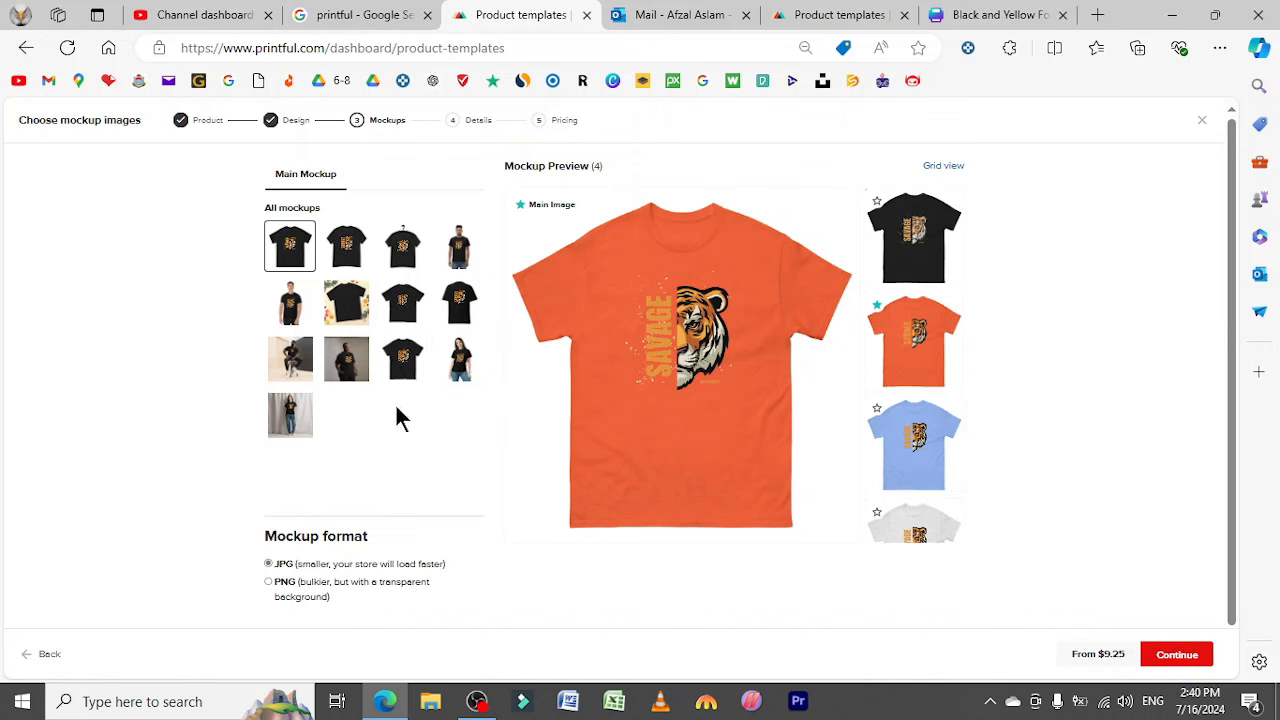
left_click(297, 316)
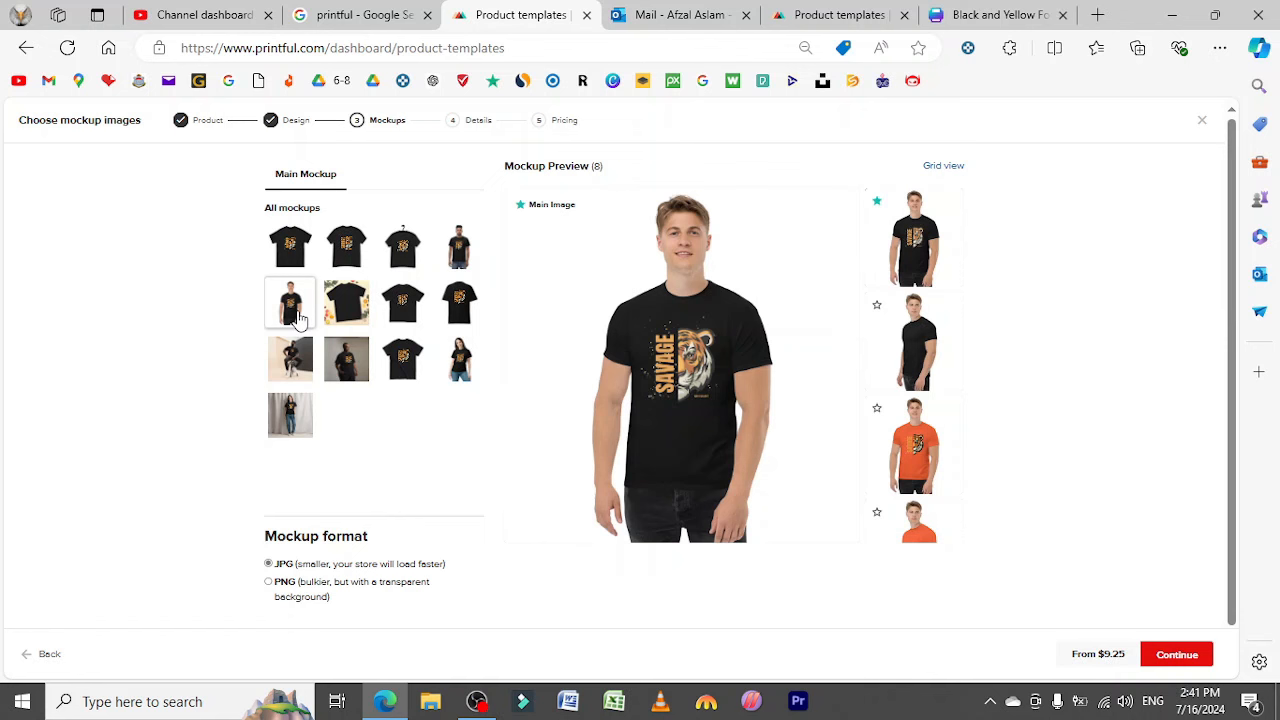
left_click(458, 362)
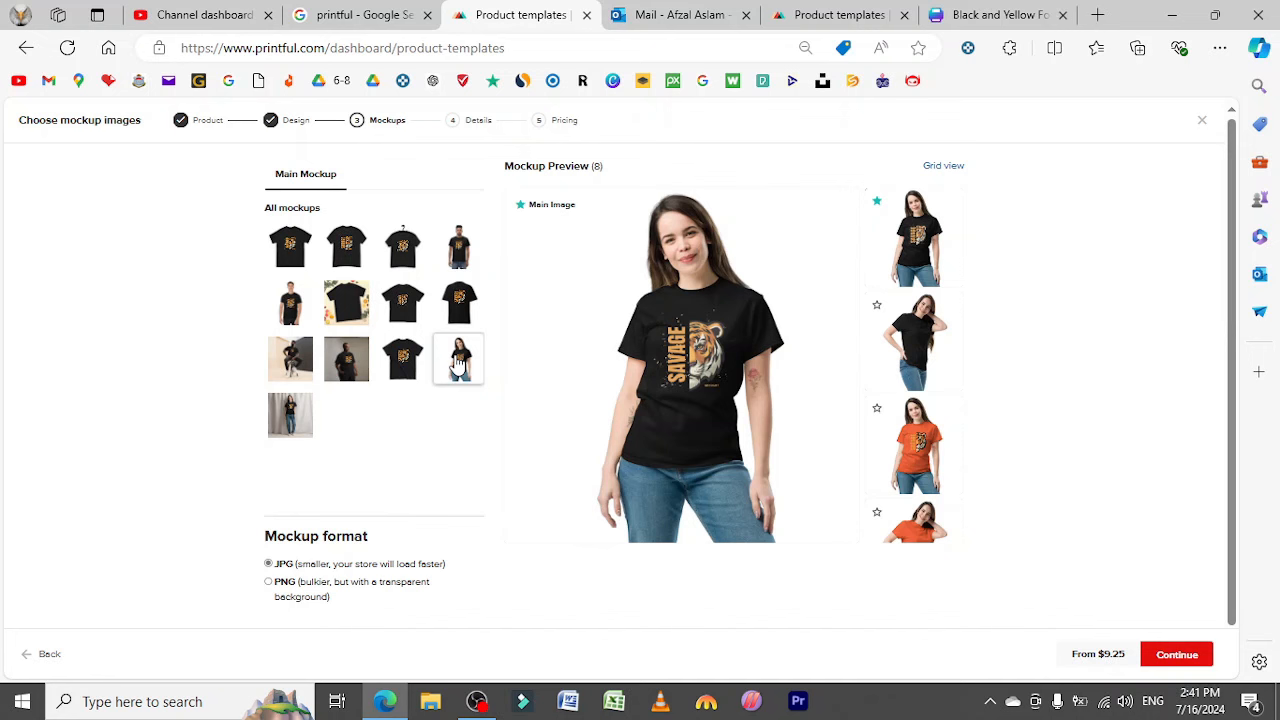
left_click(289, 314)
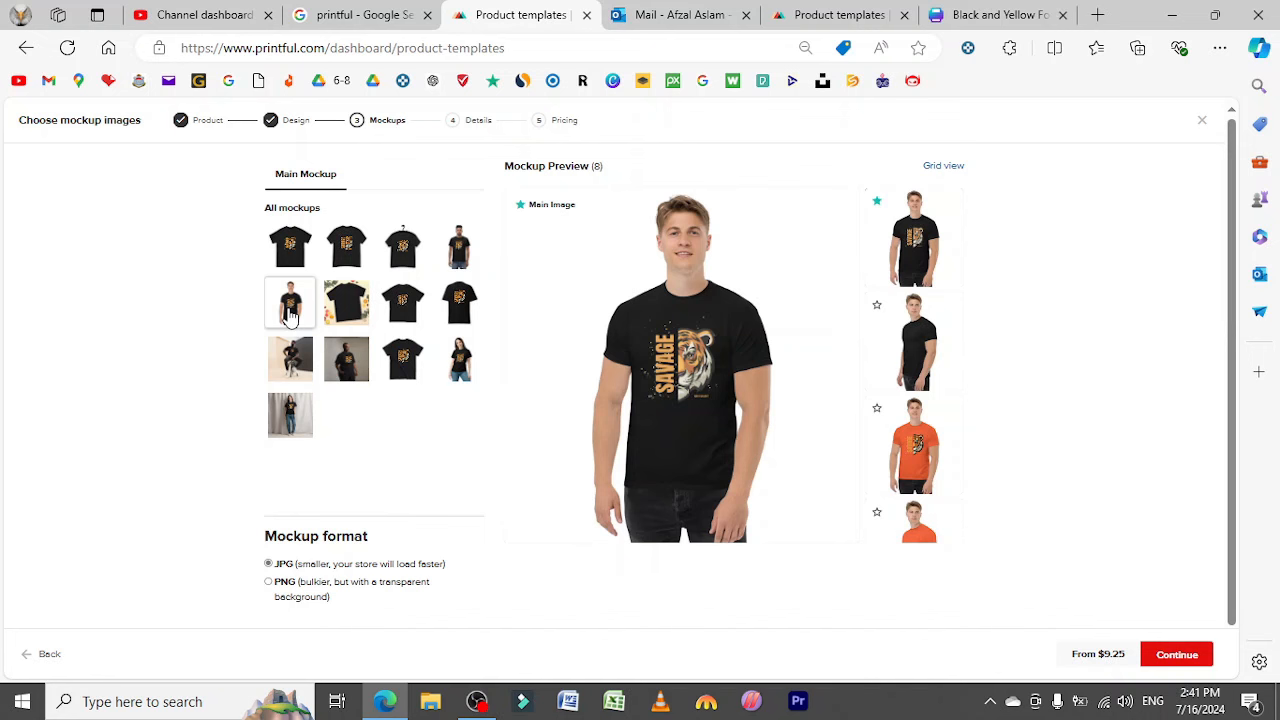
left_click(1177, 656)
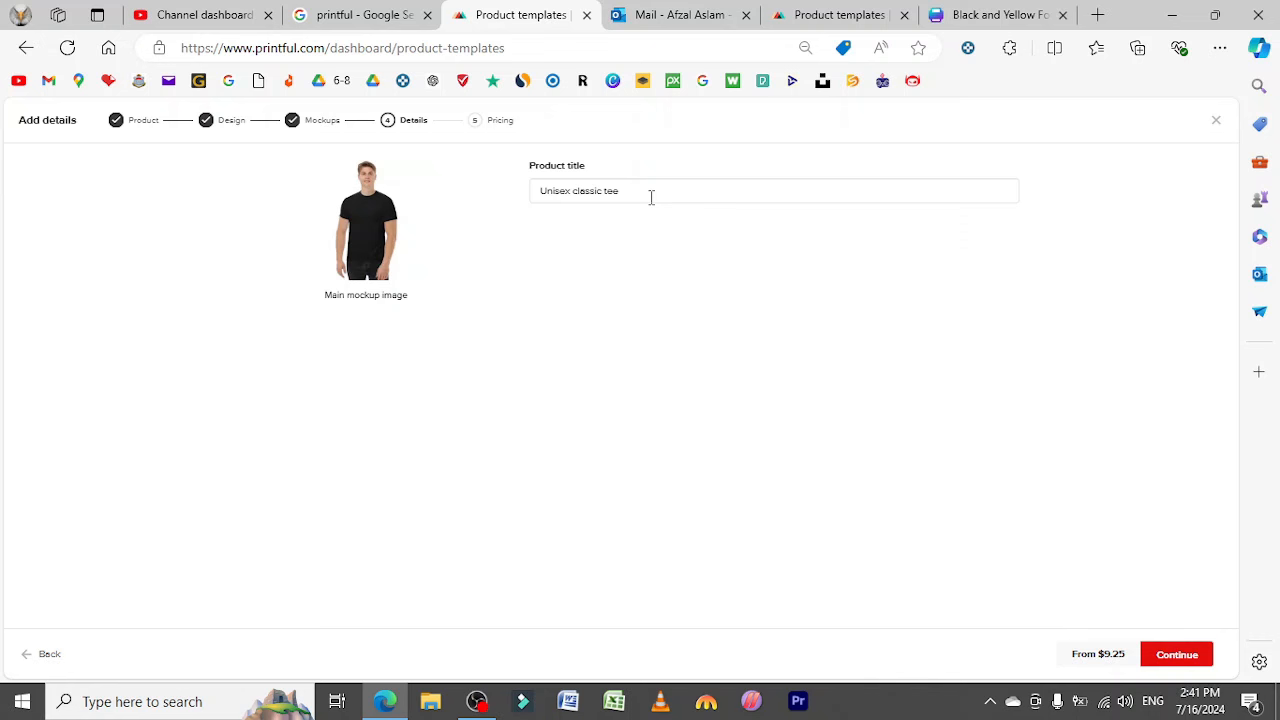
left_click(1186, 656)
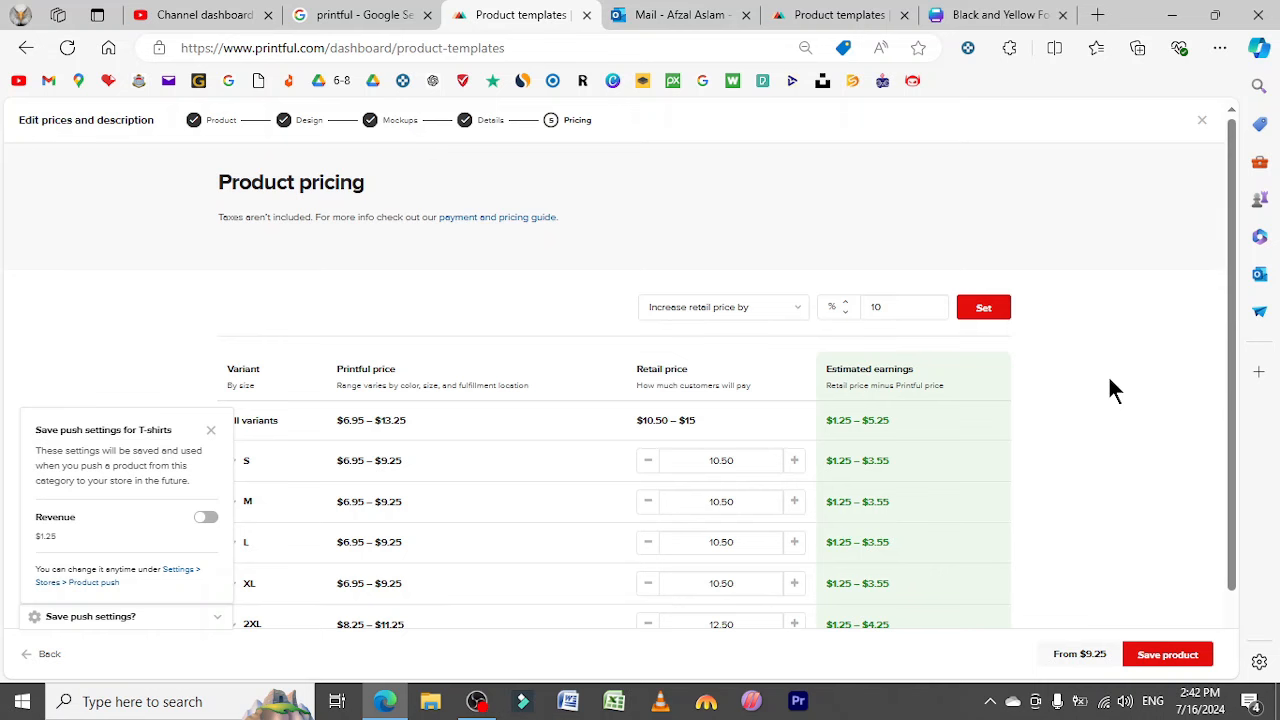
Try a retail price of 14.50 for size S and return it to 10.50.
left_click_drag(1234, 318, 1233, 430)
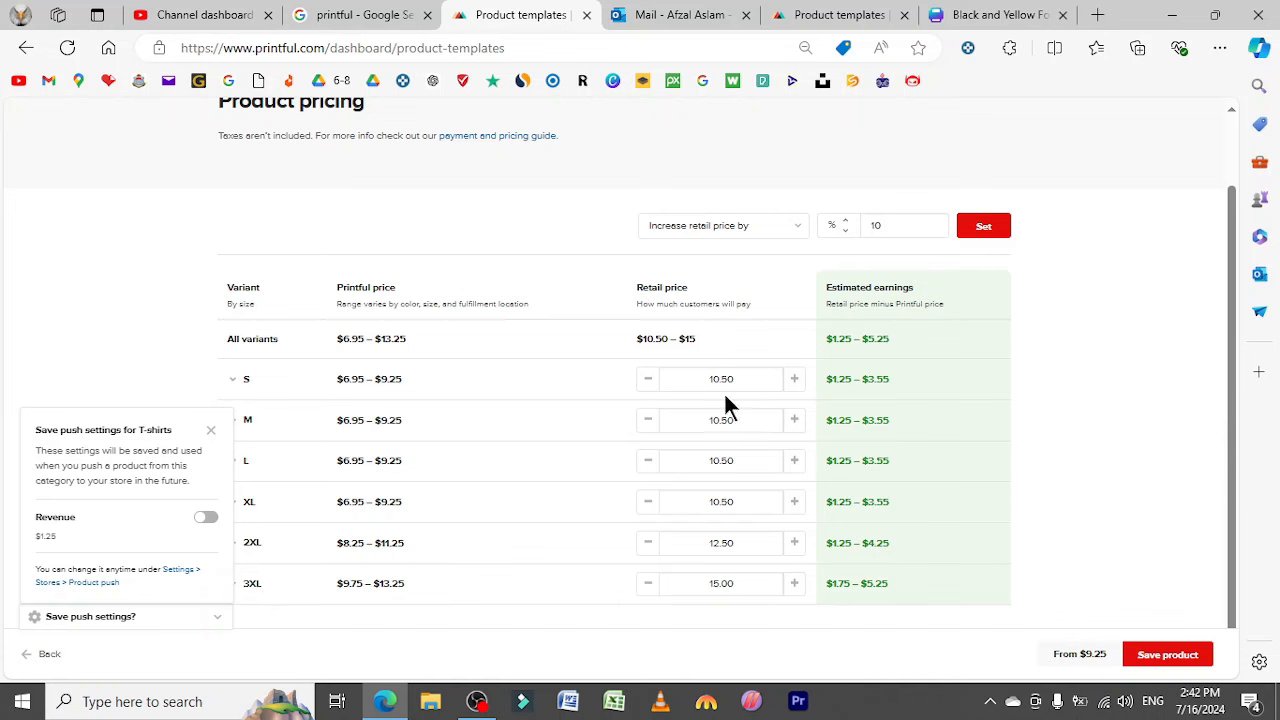
left_click(795, 389)
left_click(795, 389)
left_click(795, 389)
left_click(795, 389)
left_click(649, 387)
left_click(649, 387)
left_click(649, 387)
left_click(649, 387)
left_click(795, 381)
left_click(795, 381)
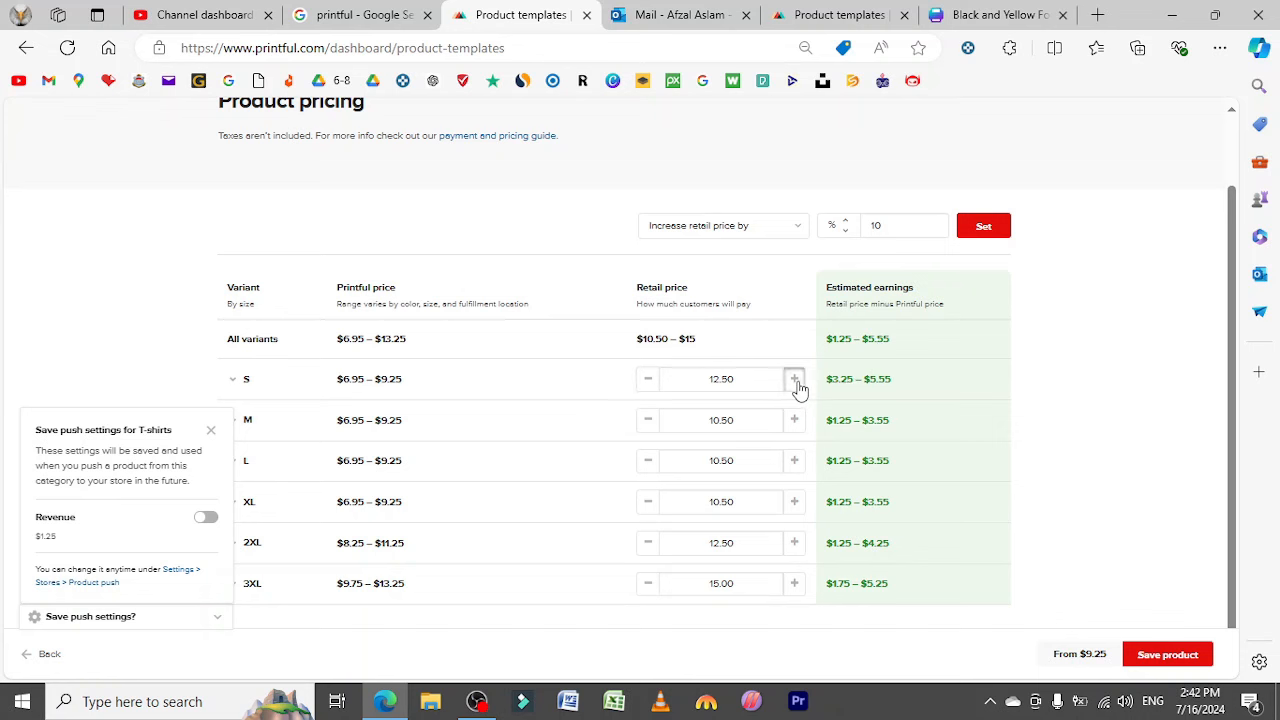
left_click(795, 381)
left_click(795, 381)
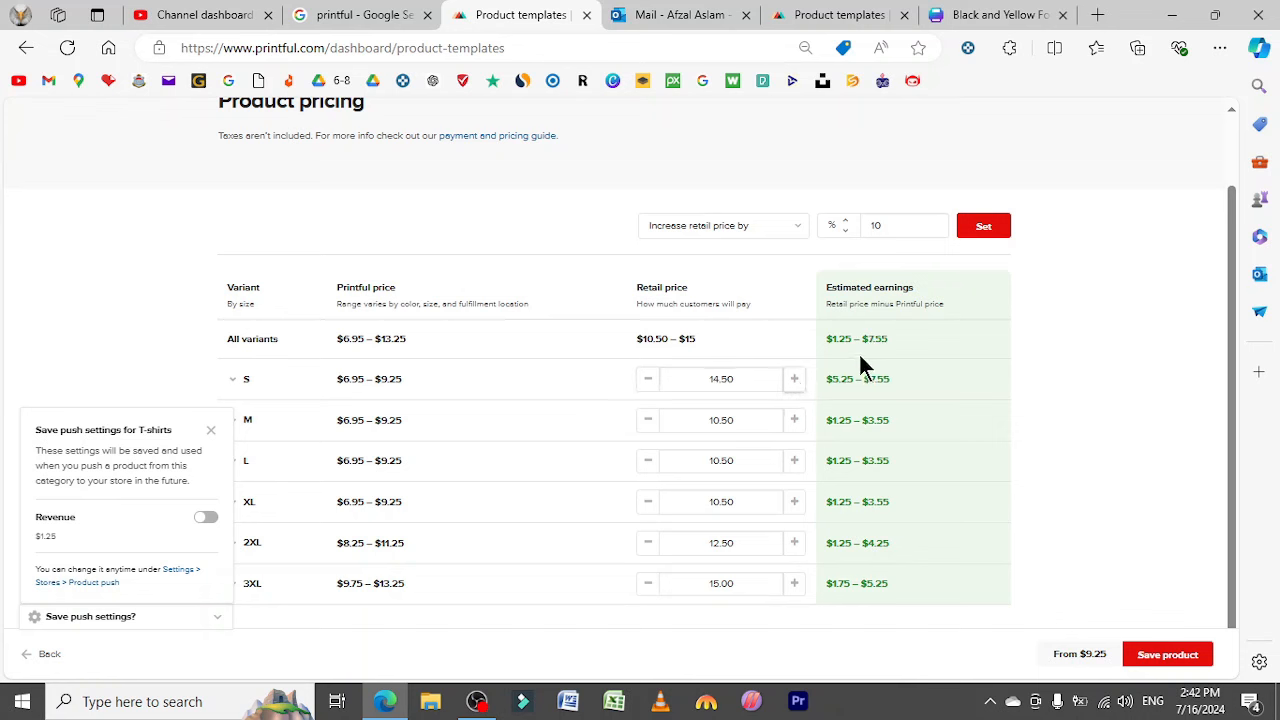
left_click(649, 382)
left_click(649, 382)
left_click(649, 382)
left_click(649, 382)
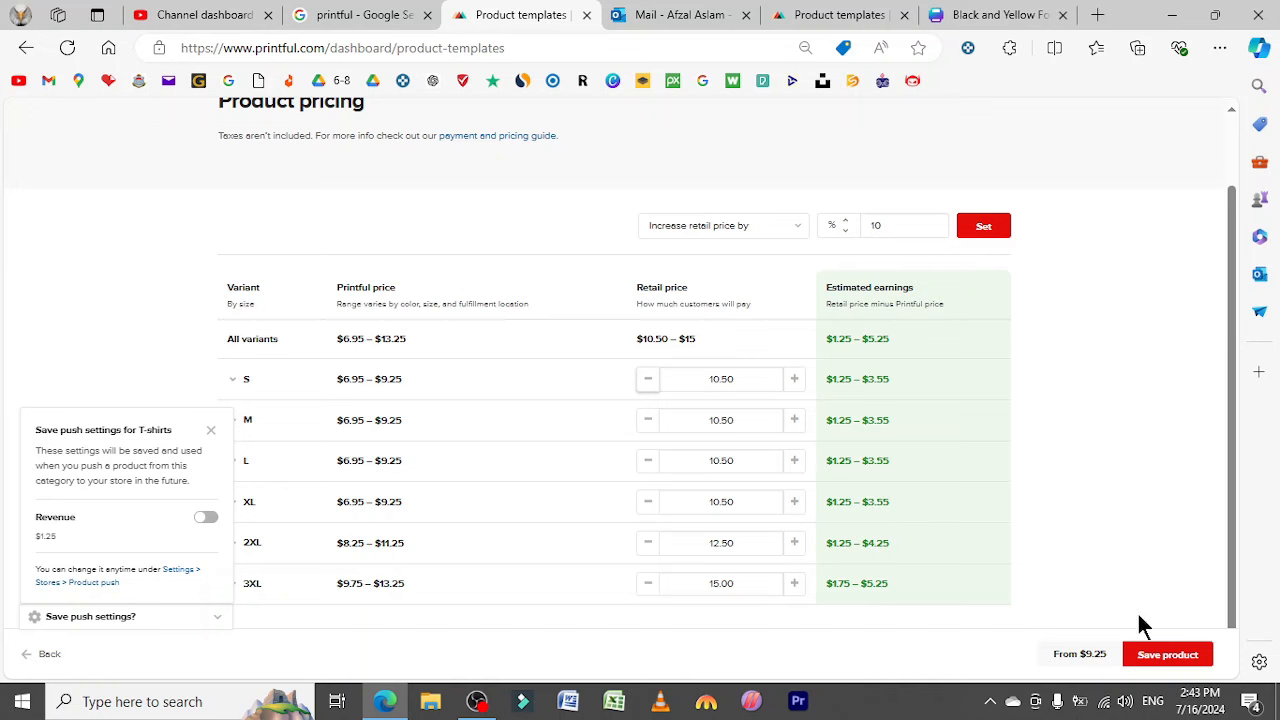
Save the product to the store and go back to the main dashboard.
left_click(1164, 665)
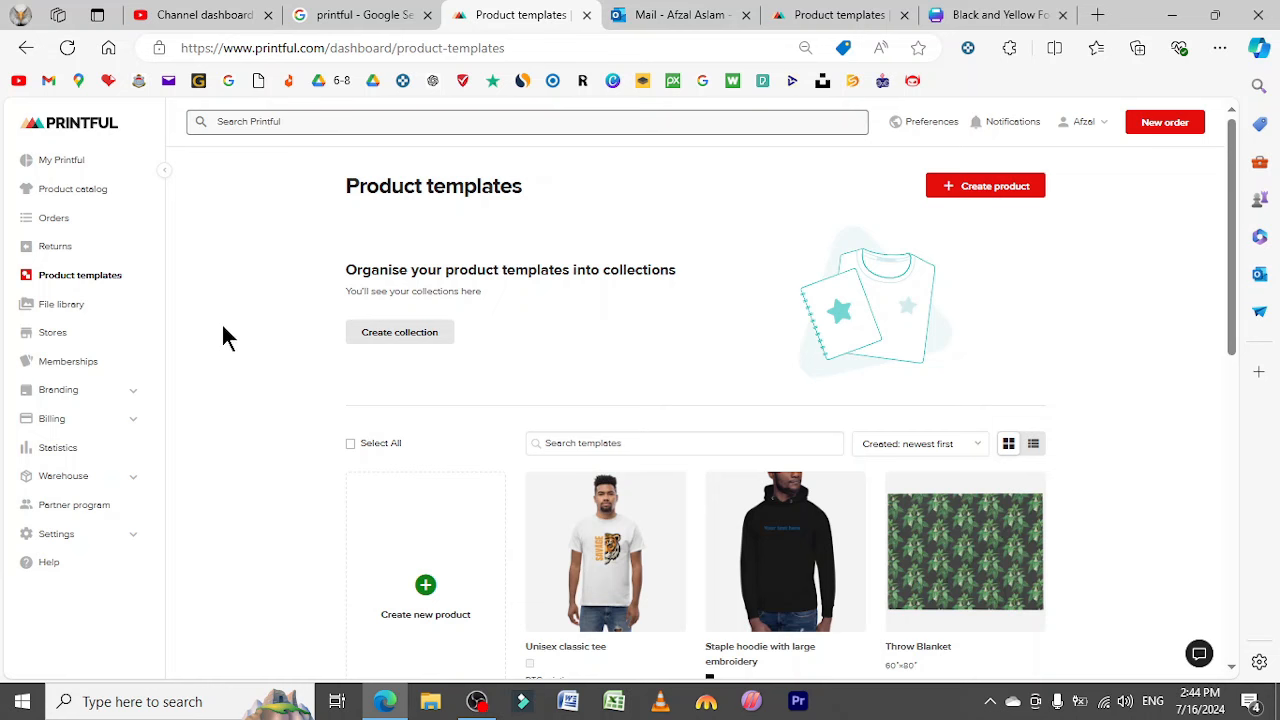
left_click(79, 168)
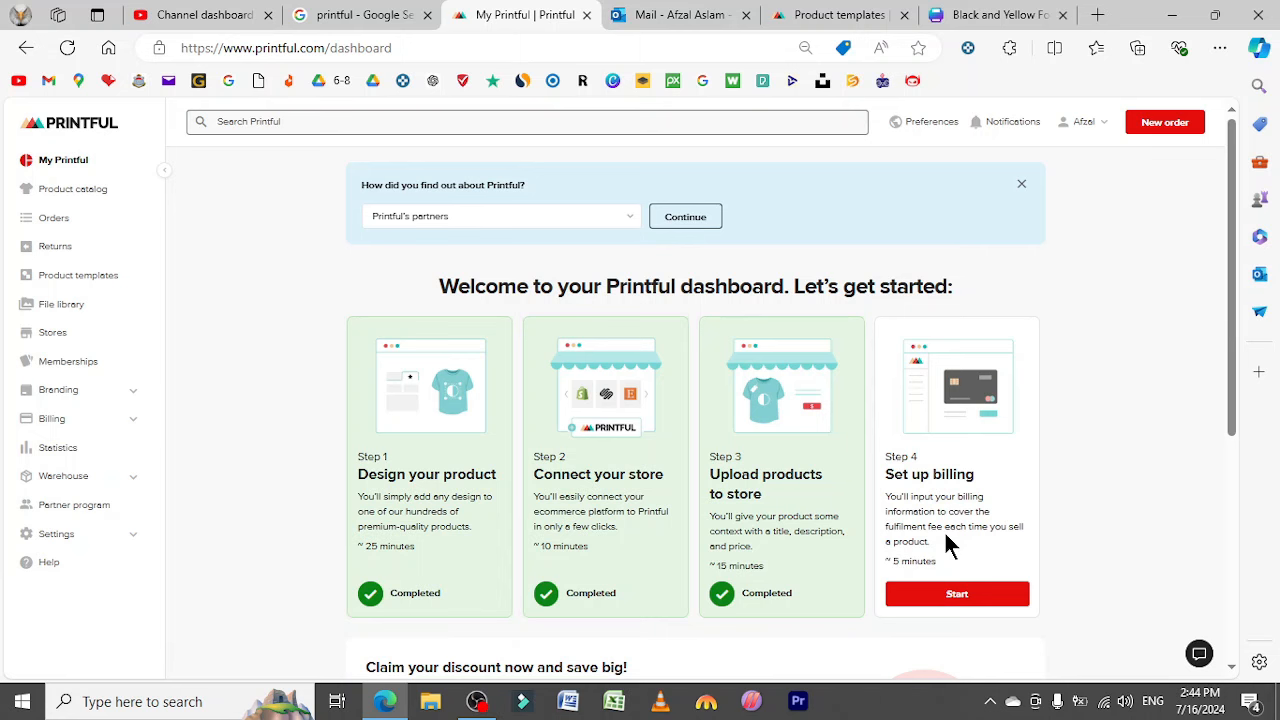
Start the billing setup, fill in the required billing address fields and choose payment card as the billing method.
left_click(968, 596)
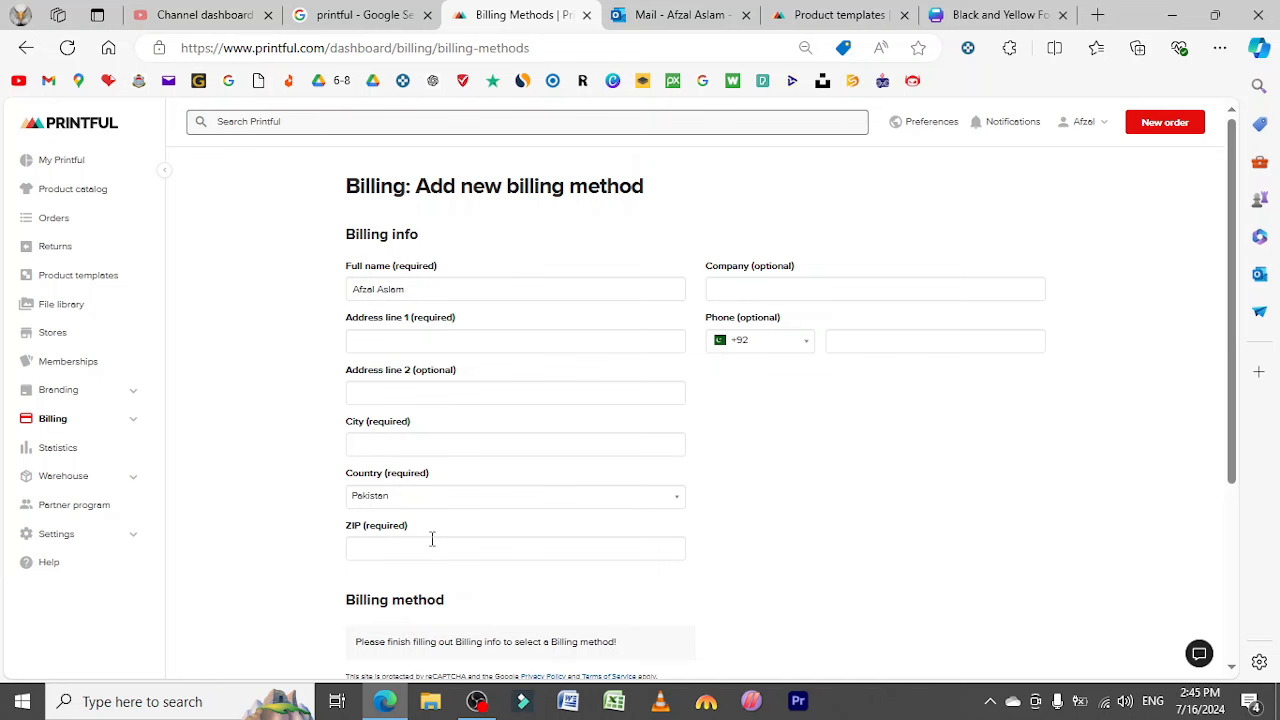
scroll(253, 562, "down", 1)
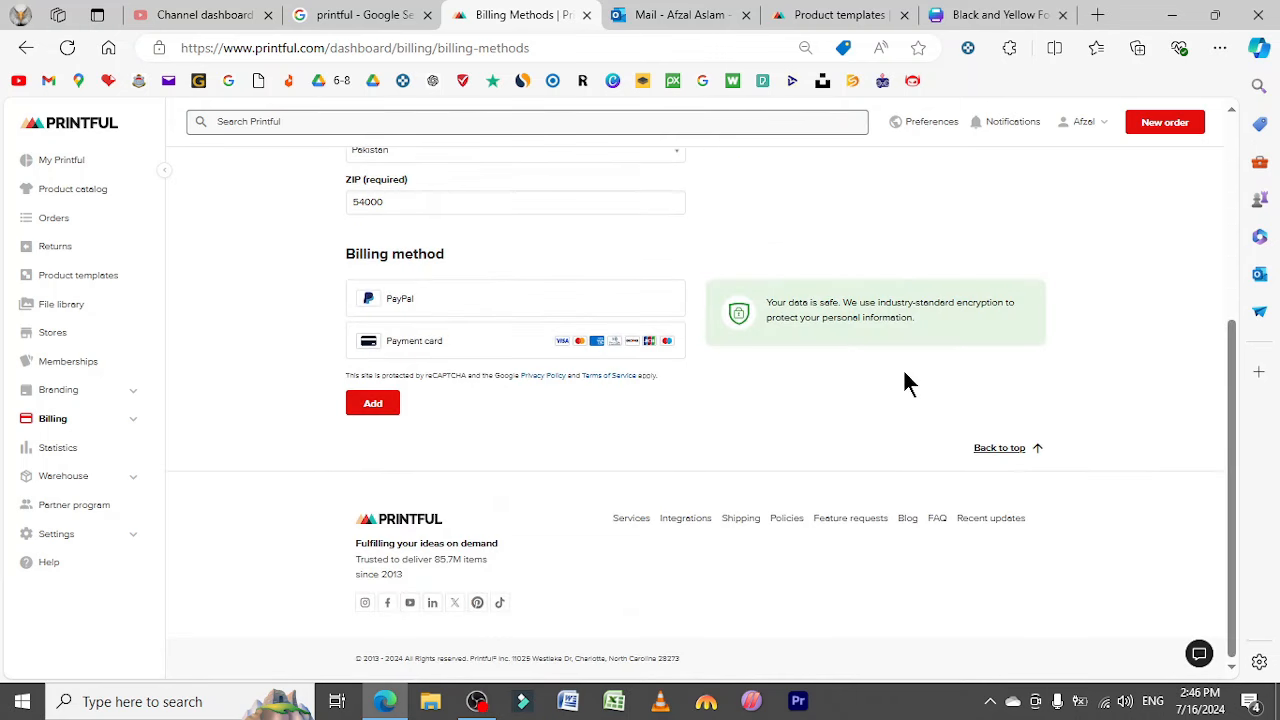
left_click(424, 345)
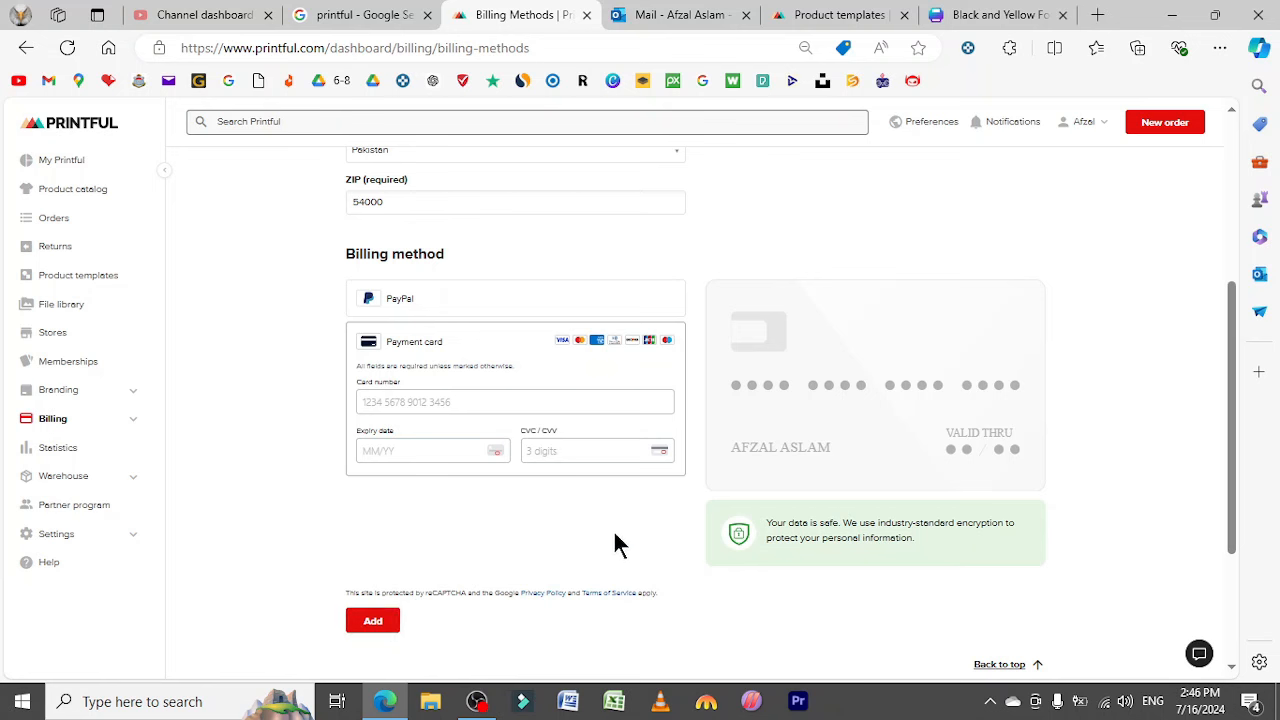
Check the billing payments page and view the Skylight Fashion Kingdom store with its products.
left_click(131, 421)
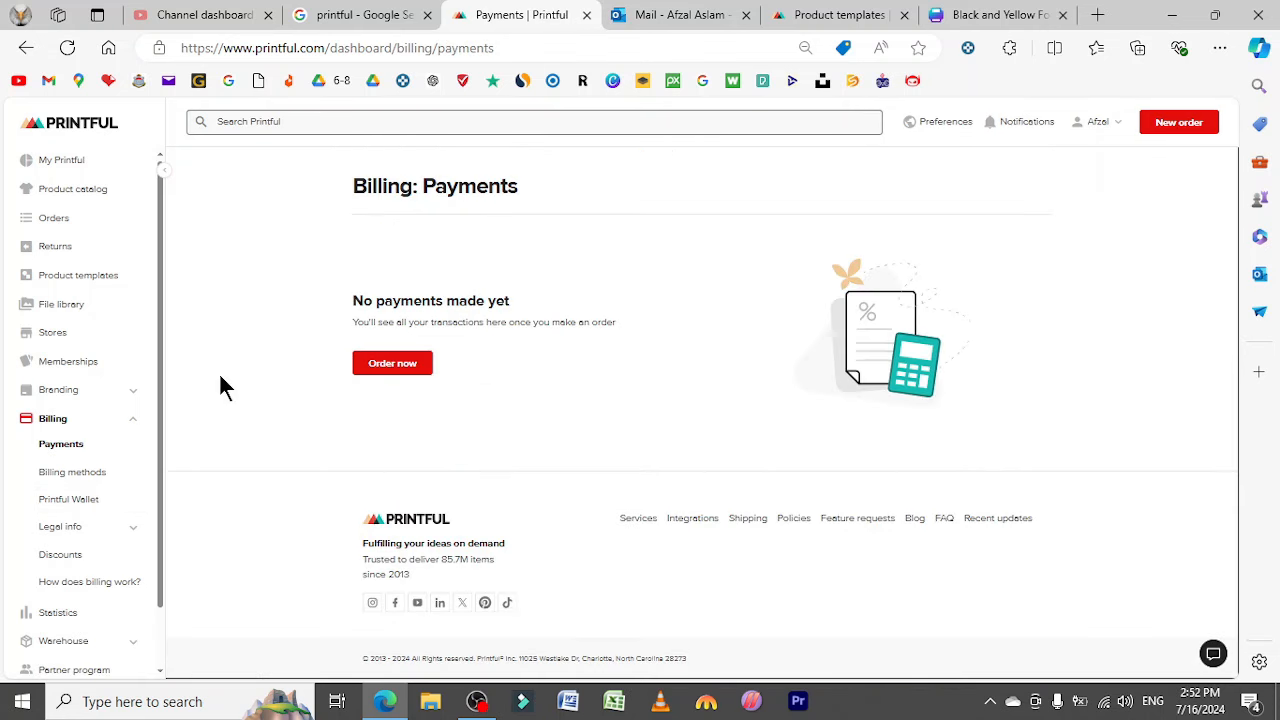
left_click(70, 341)
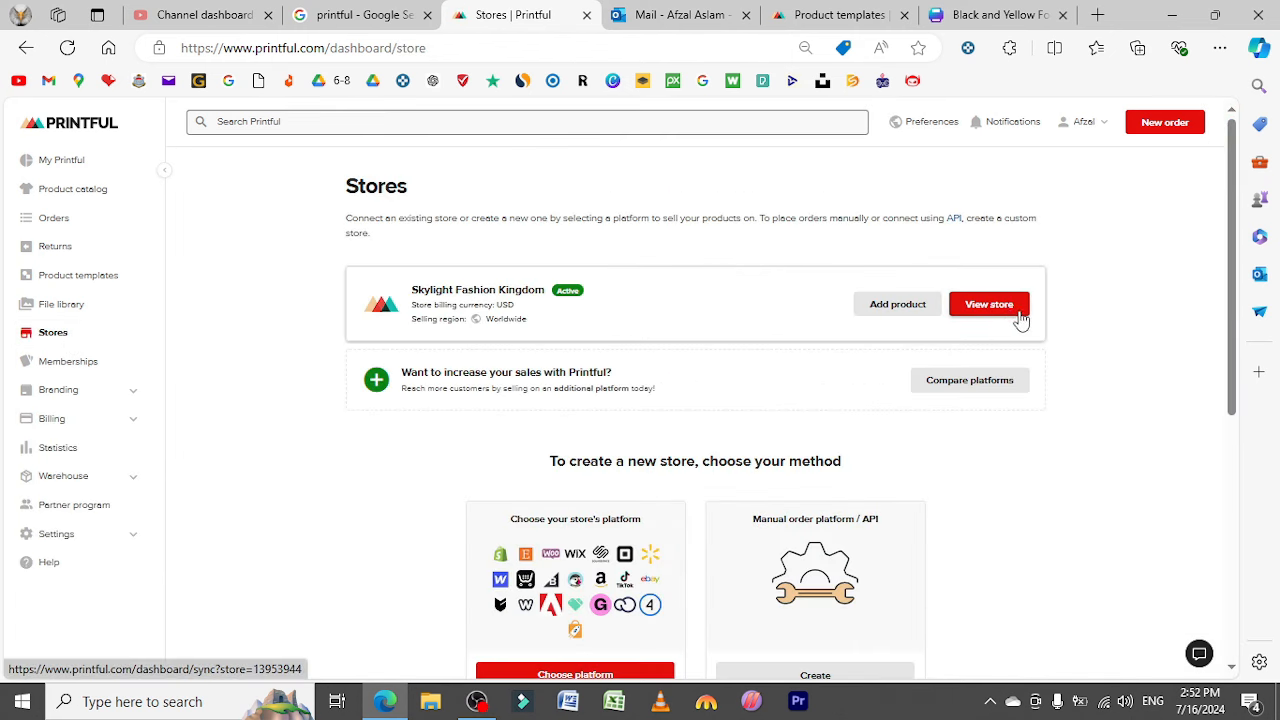
left_click(1016, 316)
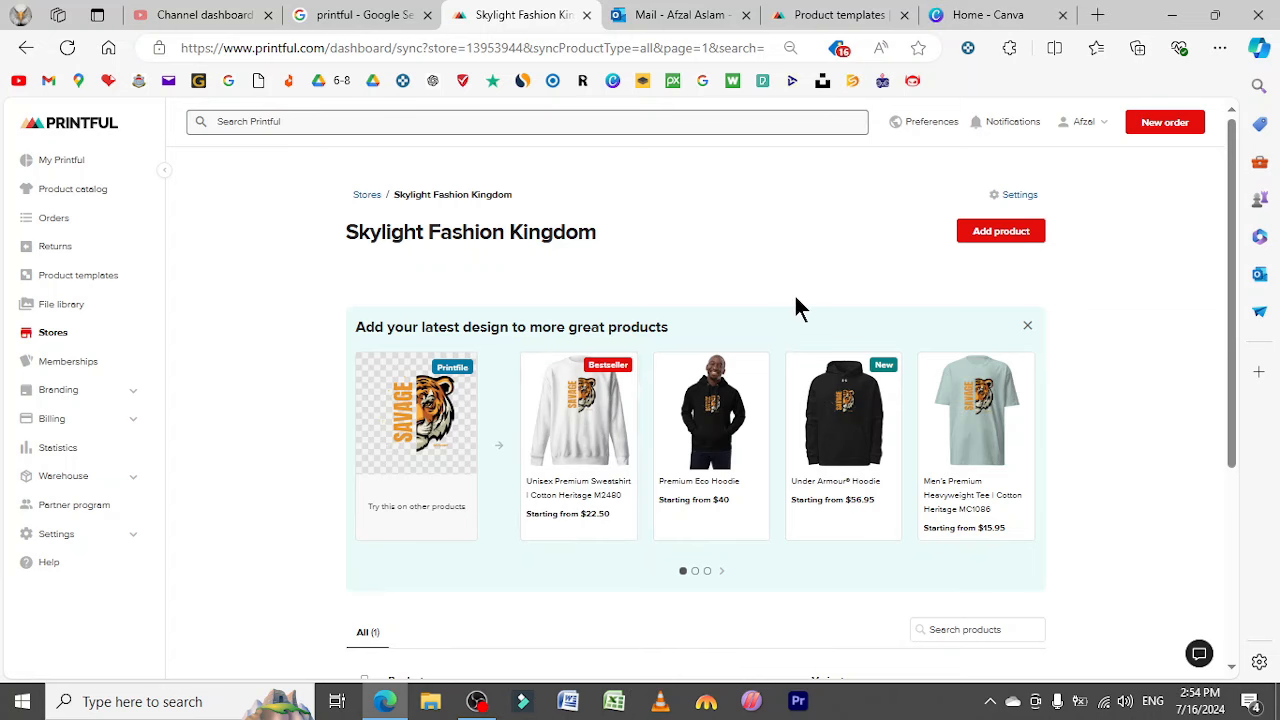
Switch to Canva, search for "t shirt logo" and open the suggested Logo T-Shirt template category.
left_click(960, 24)
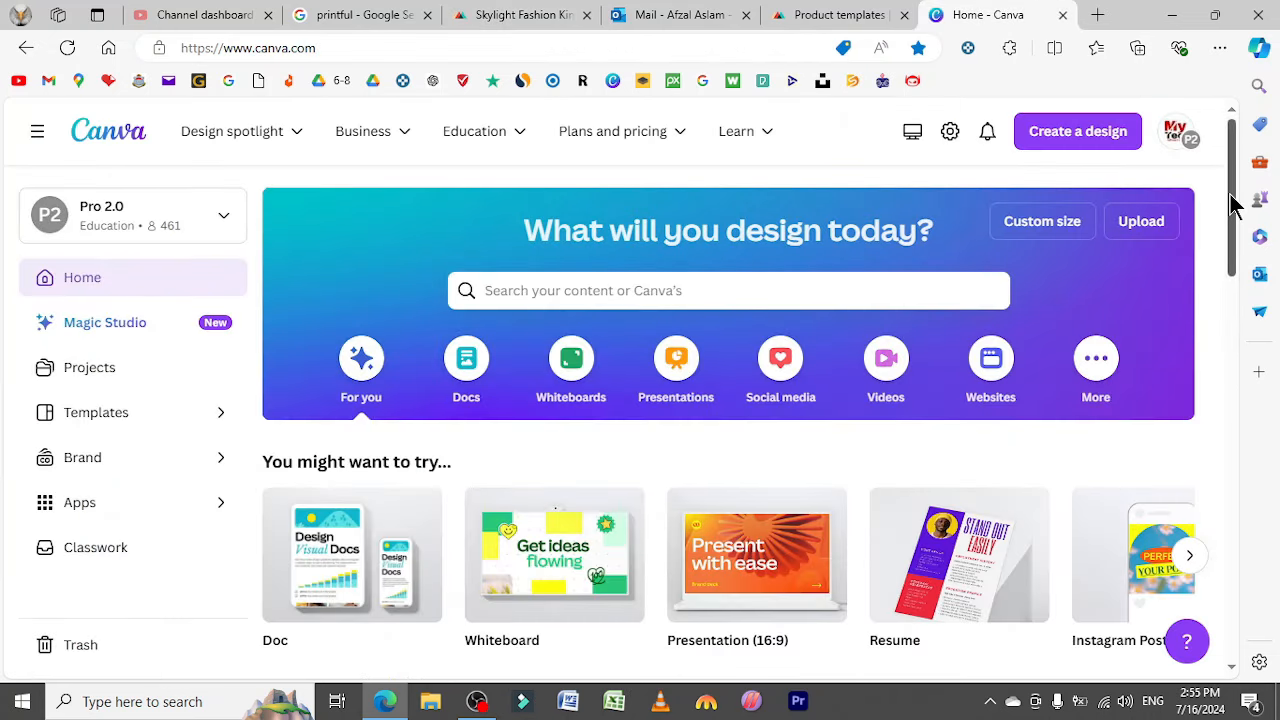
left_click_drag(1234, 200, 1234, 252)
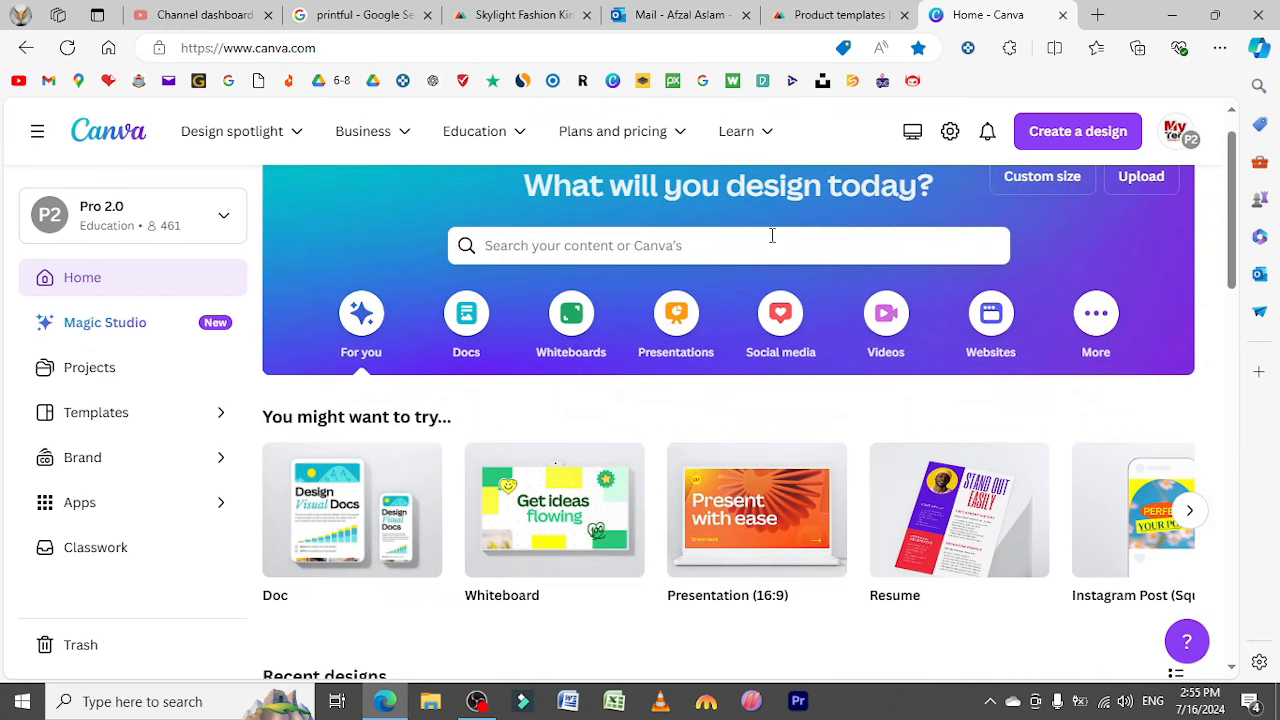
left_click(755, 238)
type("t ")
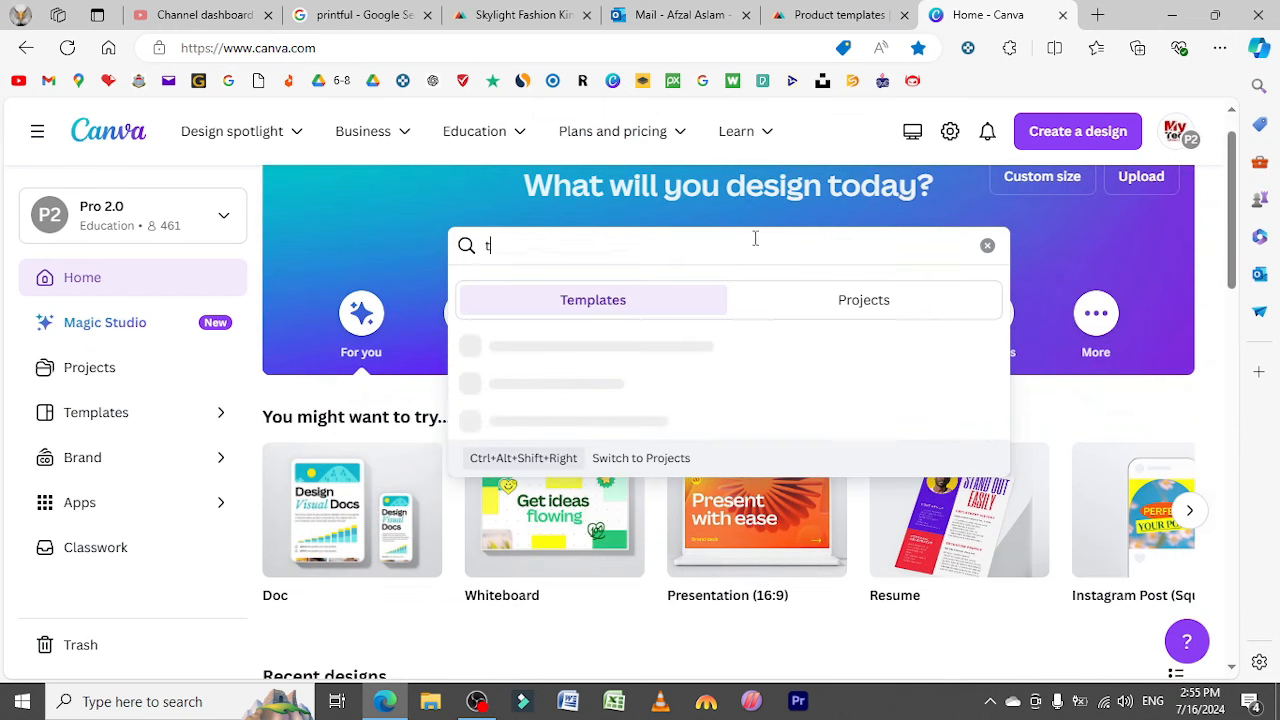
type("shirt logo")
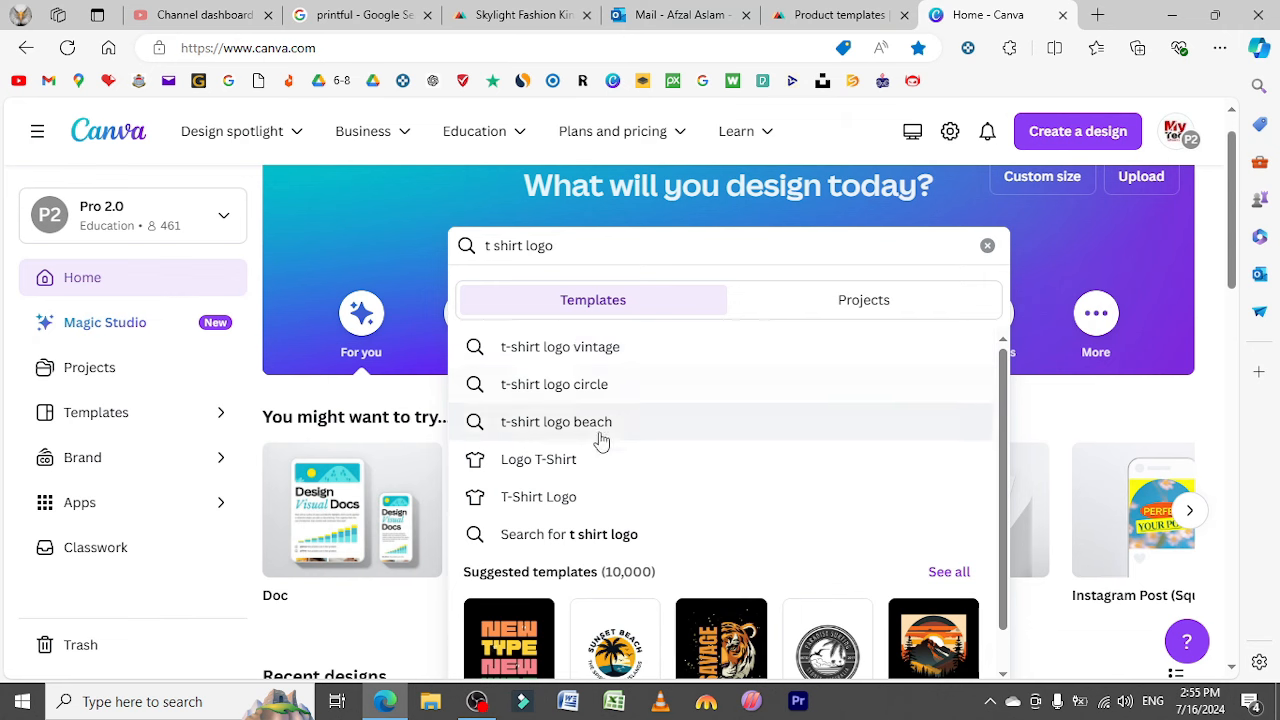
left_click(586, 458)
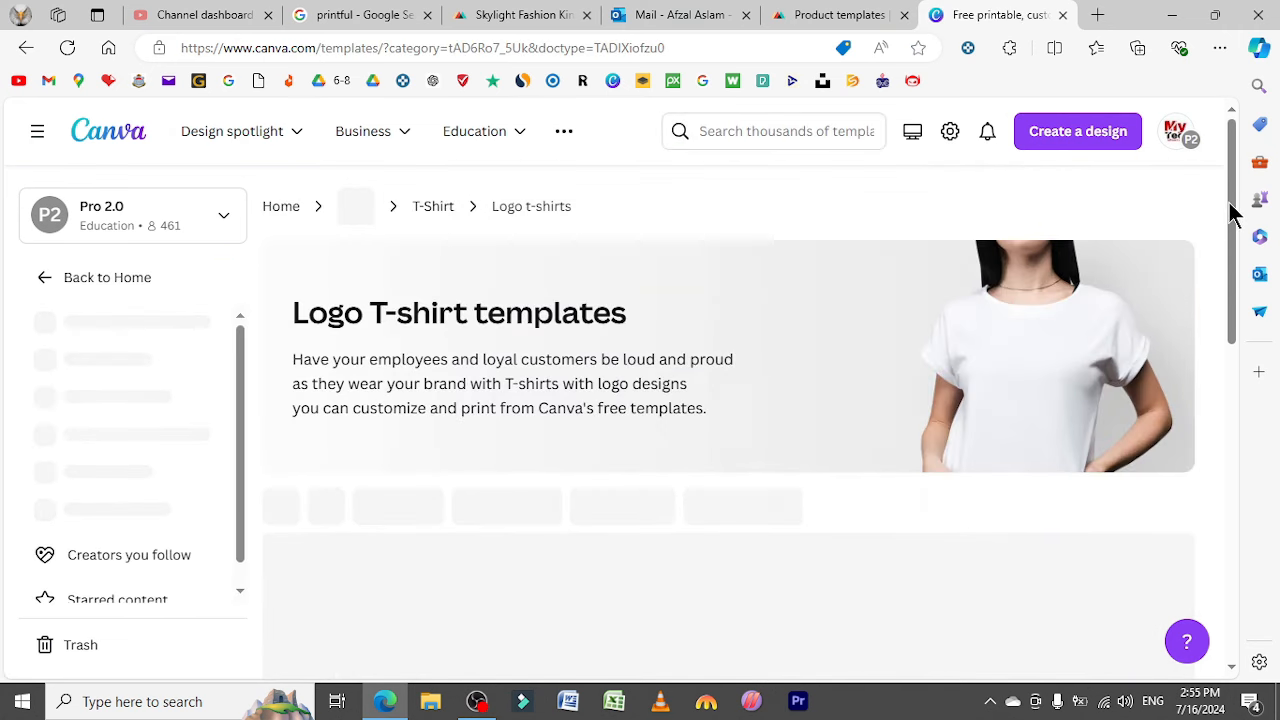
Browse the Logo T-shirt templates for design ideas suitable for printing on shirts.
scroll(1232, 213, "down", 5)
scroll(1236, 209, "down", 1)
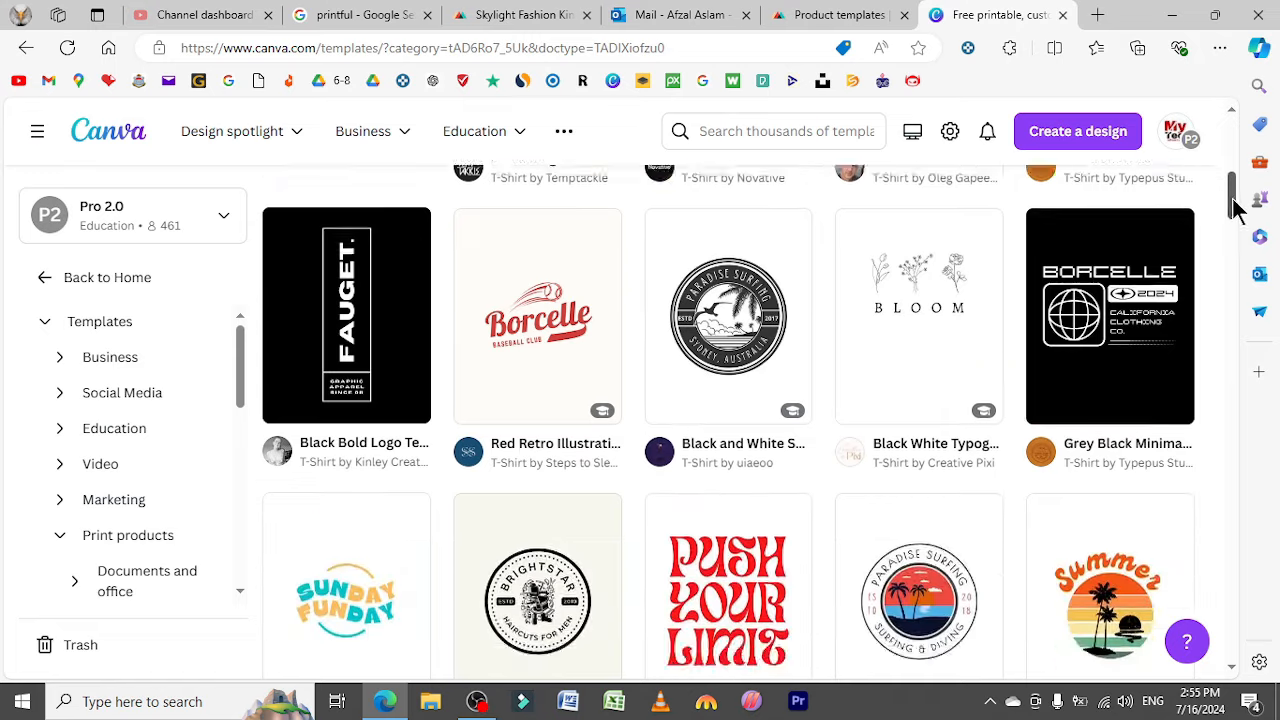
scroll(1236, 209, "down", 10)
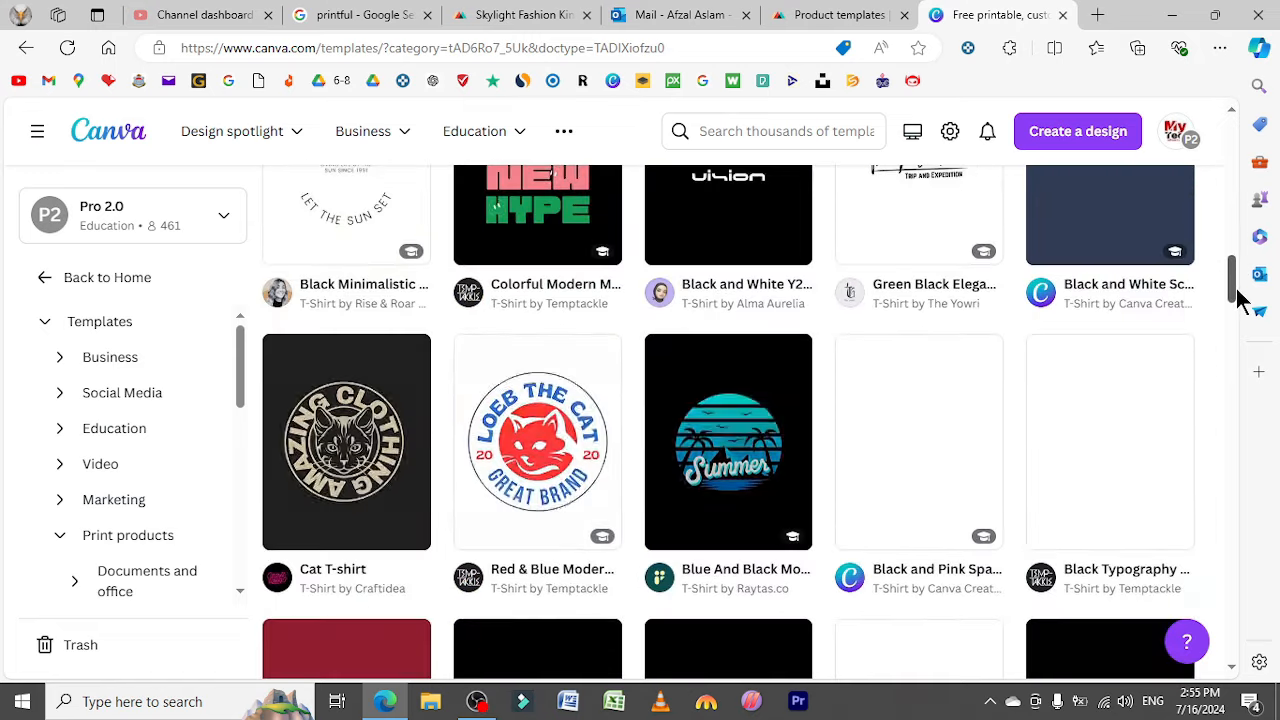
scroll(1237, 300, "down", 7)
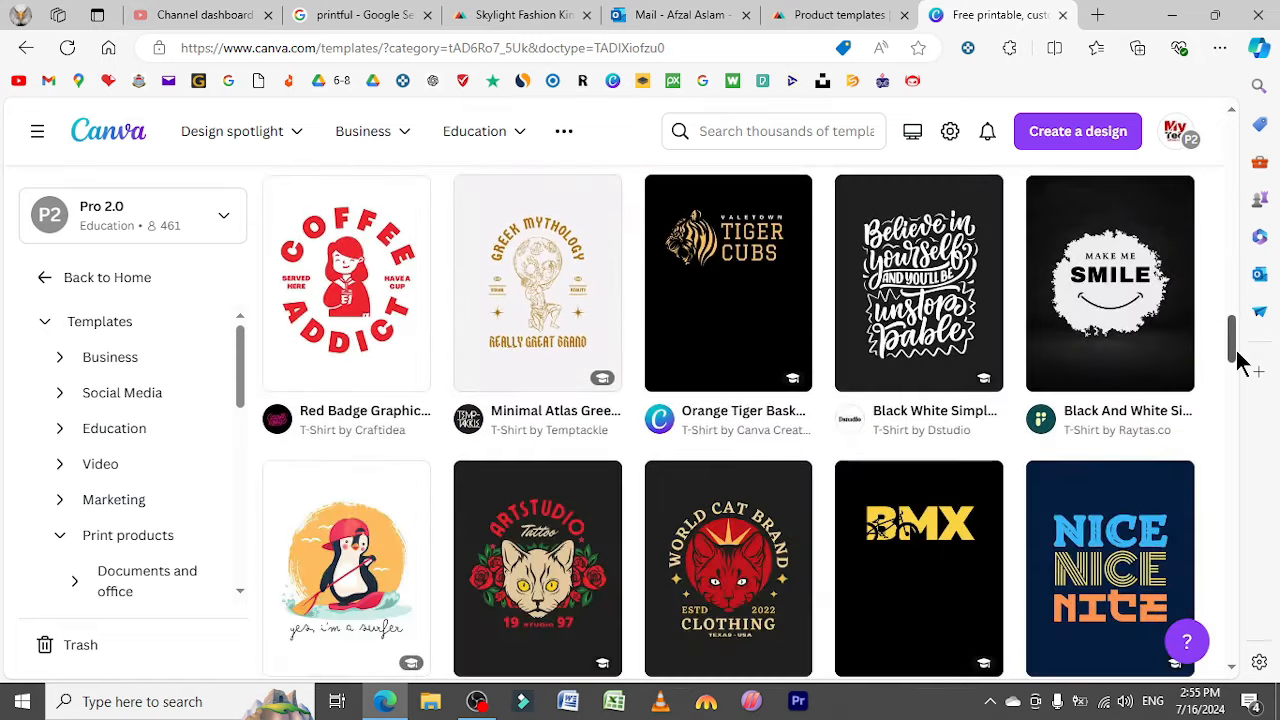
scroll(1238, 362, "down", 7)
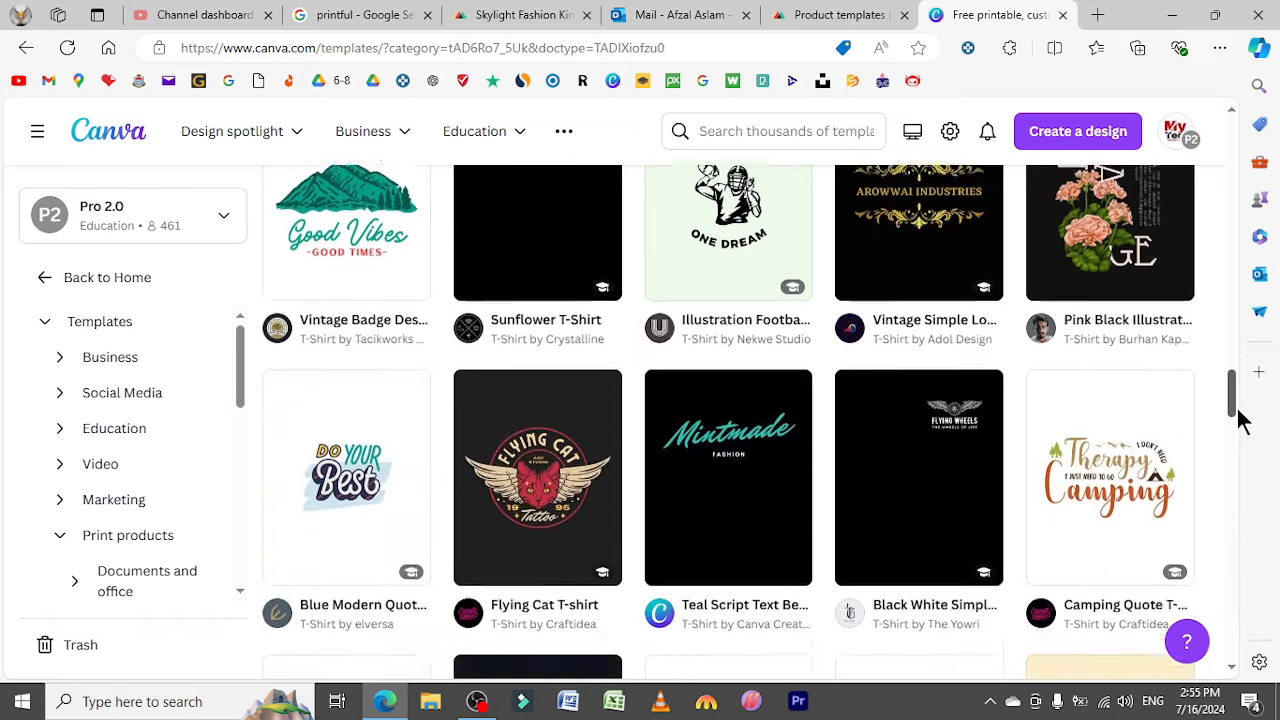
scroll(1240, 440, "down", 7)
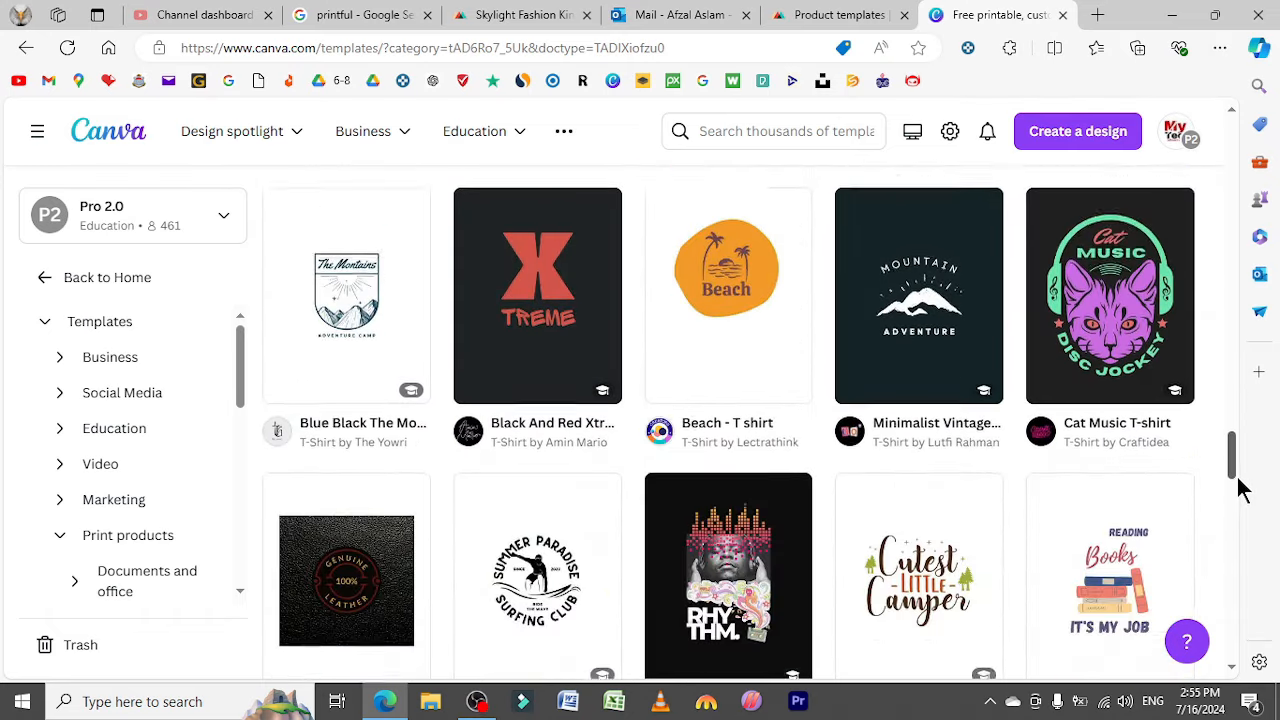
scroll(1240, 490, "down", 6)
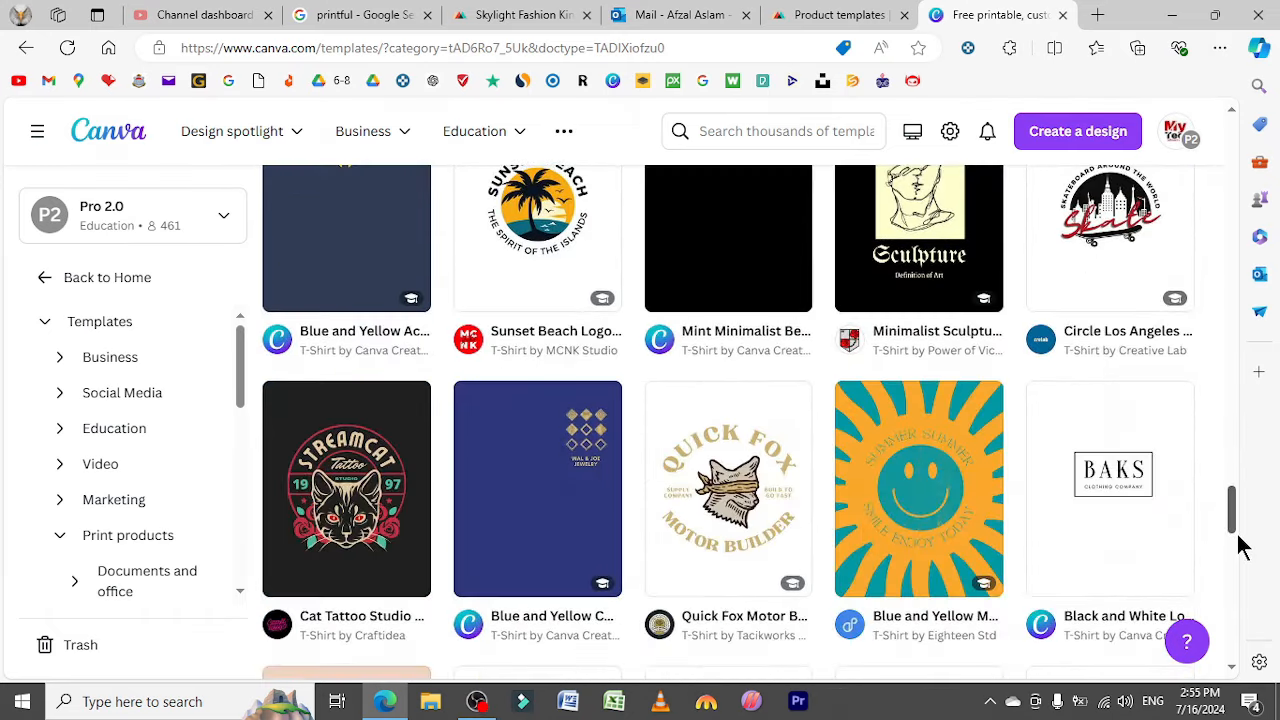
scroll(1240, 547, "down", 6)
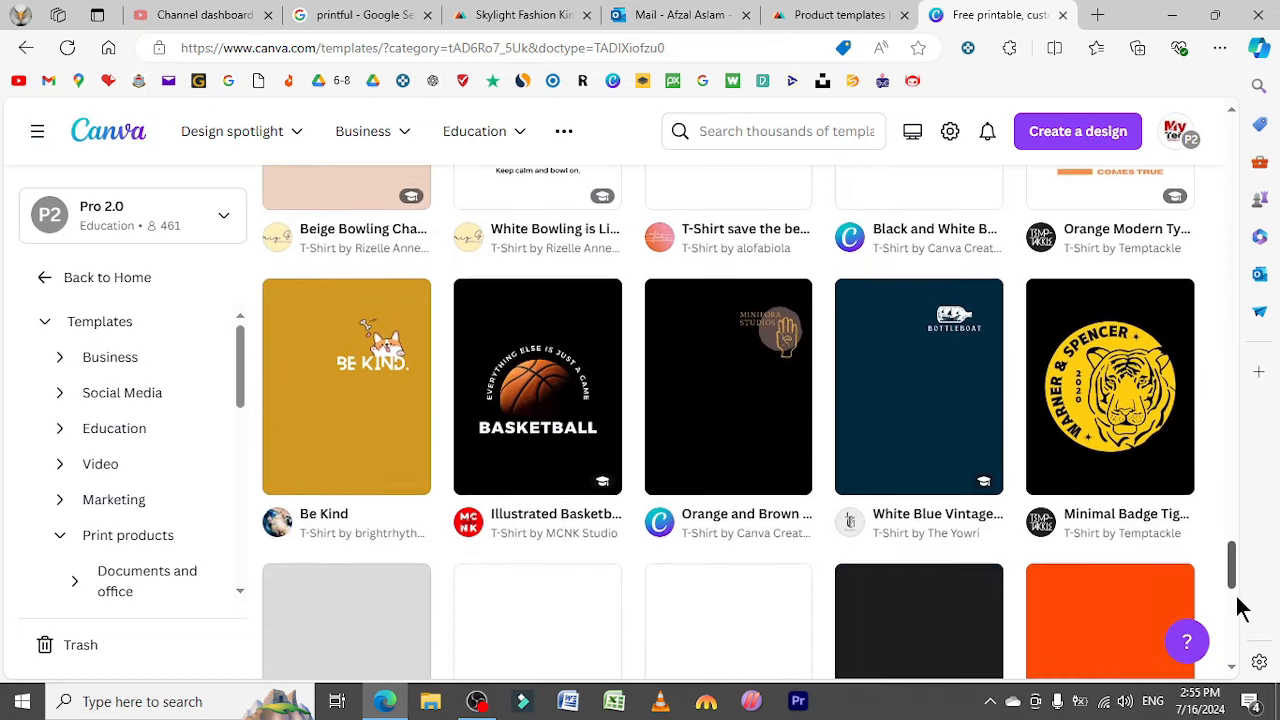
scroll(1238, 607, "down", 2)
scroll(1238, 607, "up", 3)
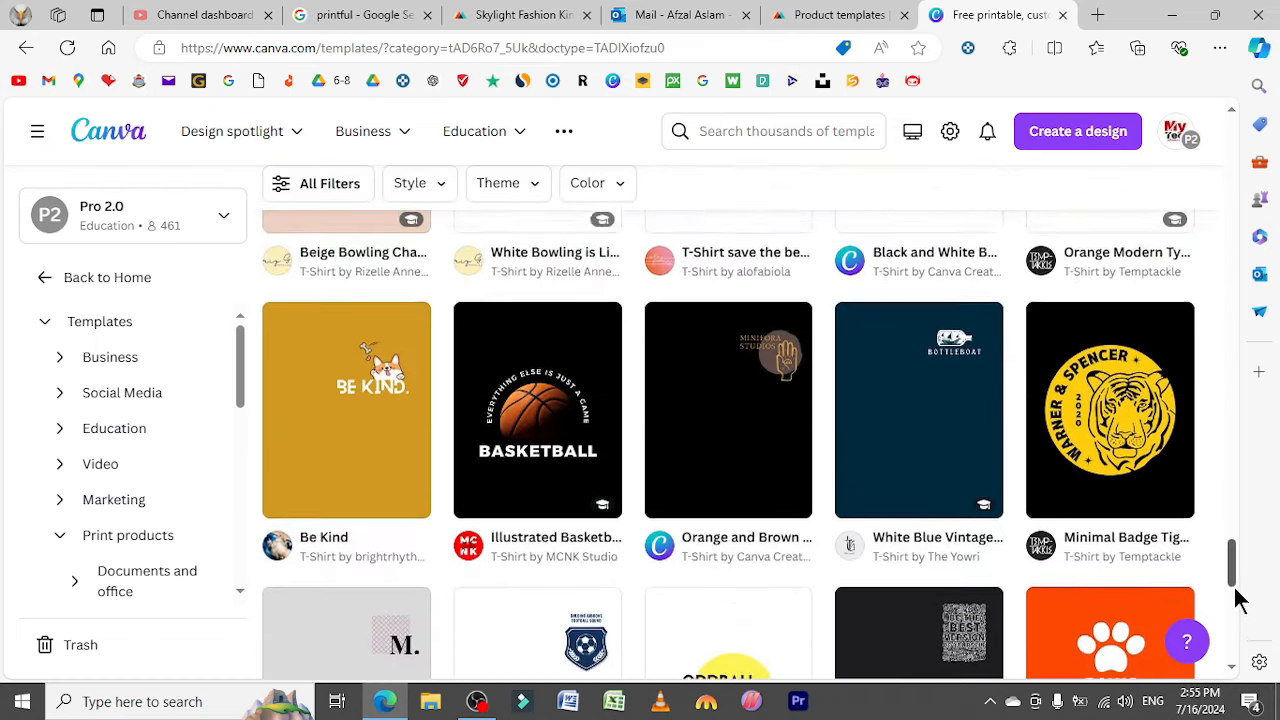
scroll(1238, 595, "up", 1)
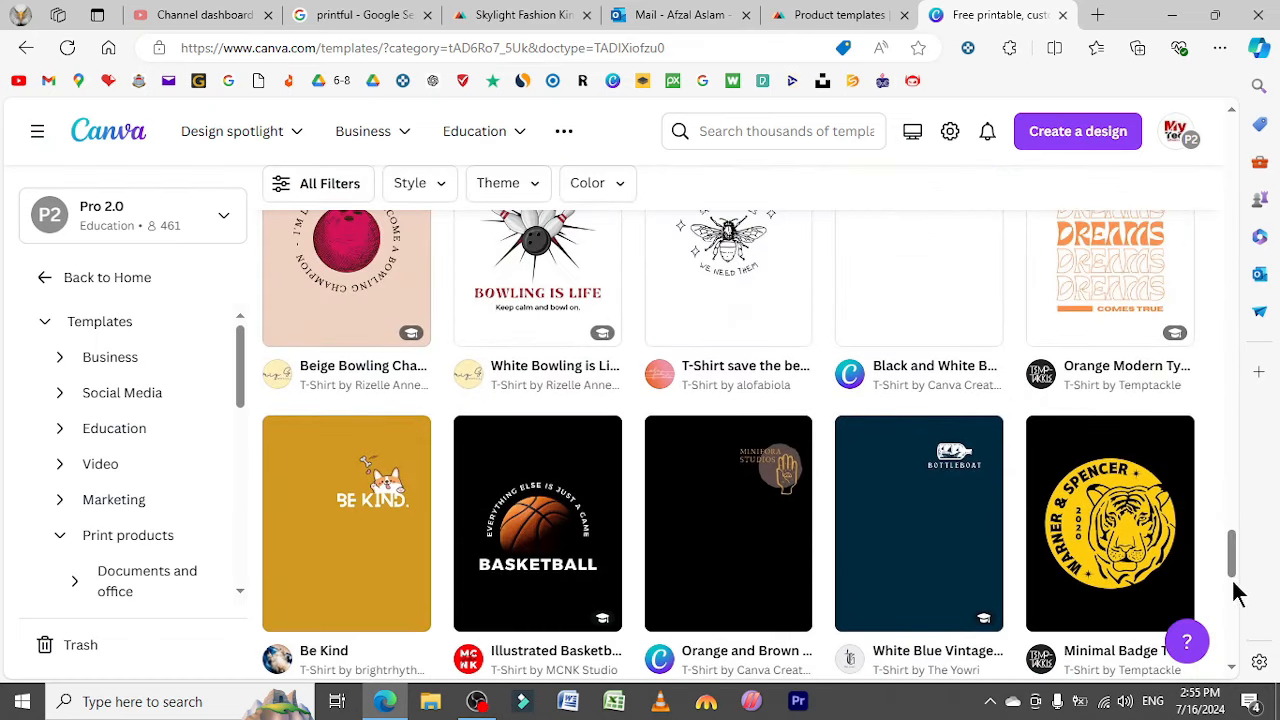
Open the Illustrated Basketball Sports T-Shirt template for customization and select its BASKETBALL title and curved slogan text.
left_click(535, 527)
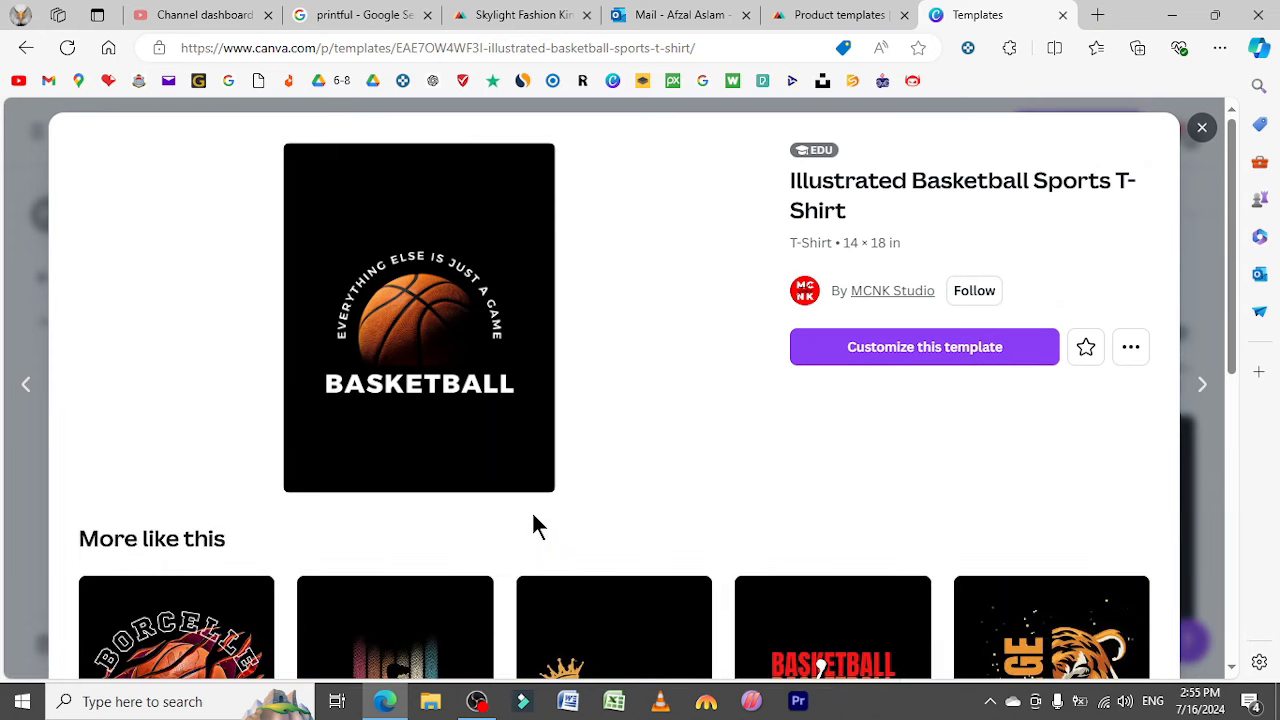
left_click(910, 350)
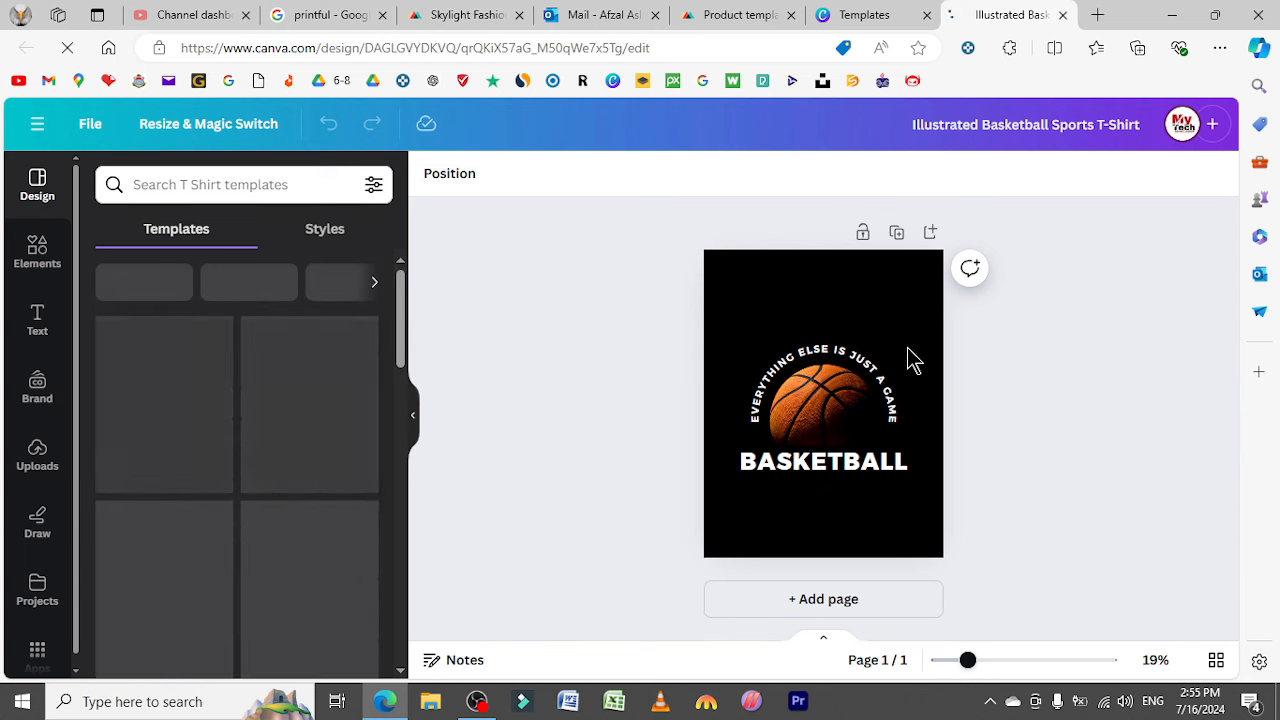
left_click(835, 464)
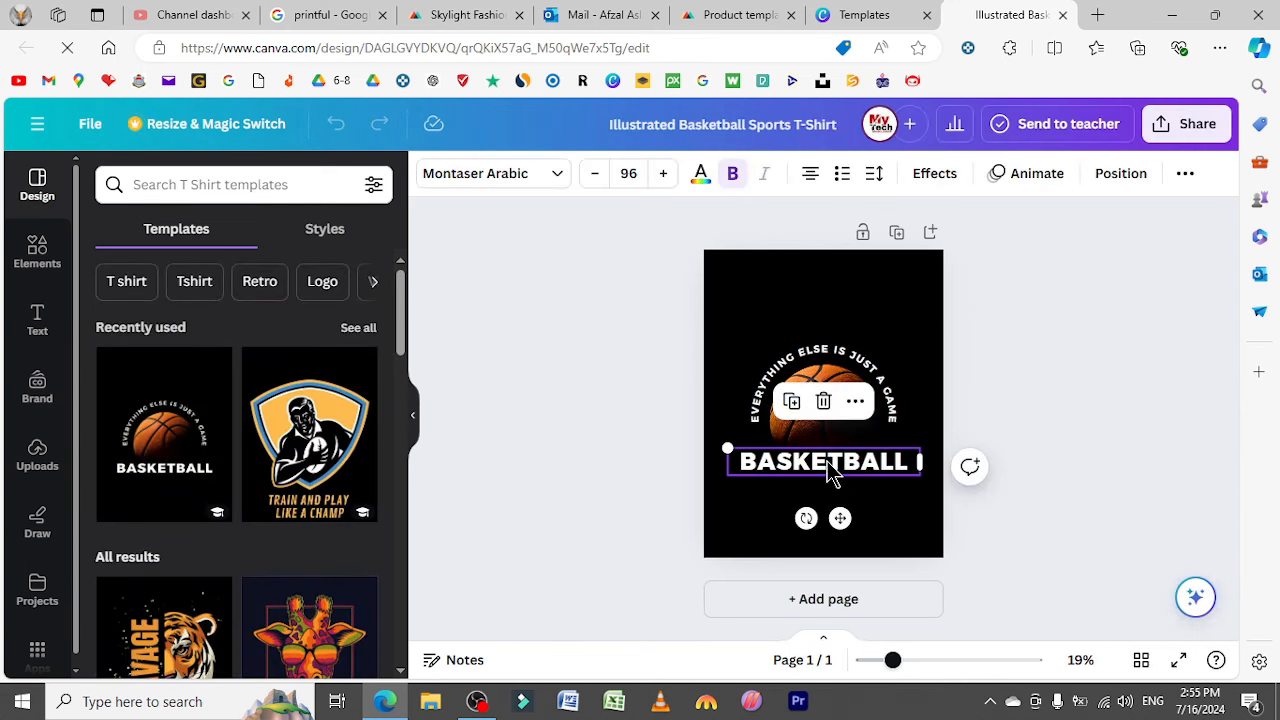
left_click(815, 353)
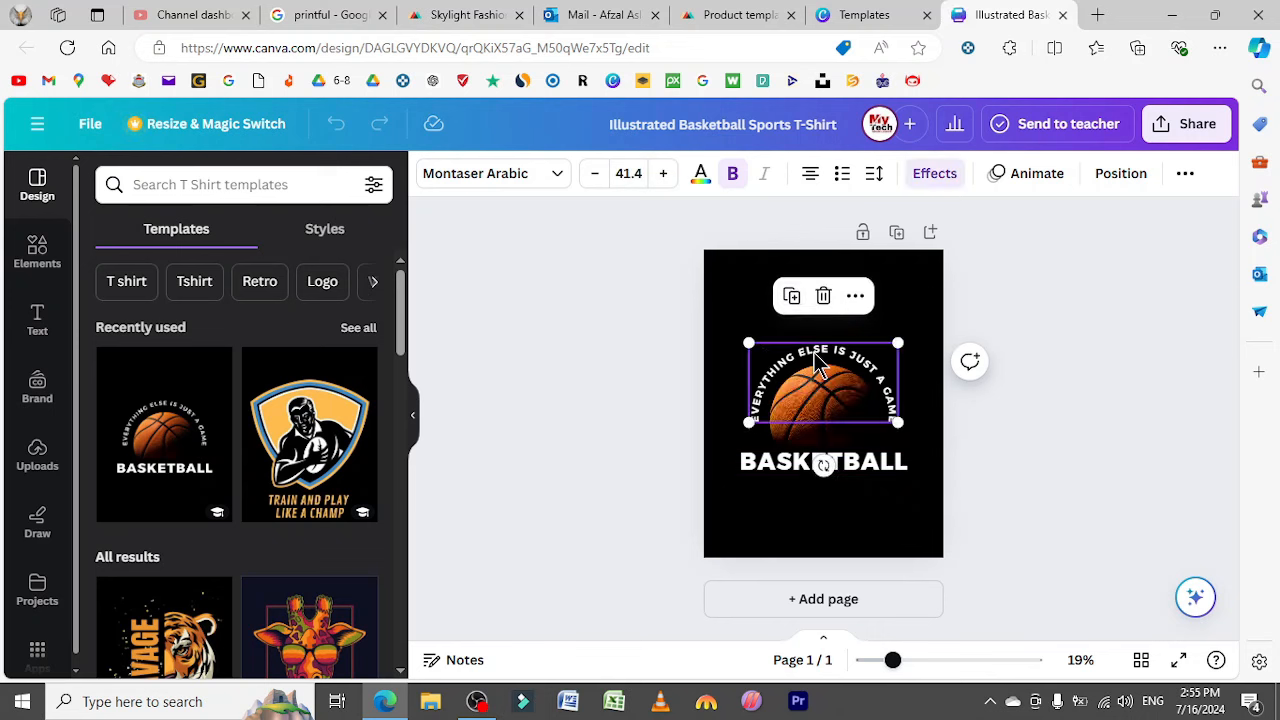
Open the download settings for the basketball design and set the PNG size multiplier to 1.375.
left_click(1205, 128)
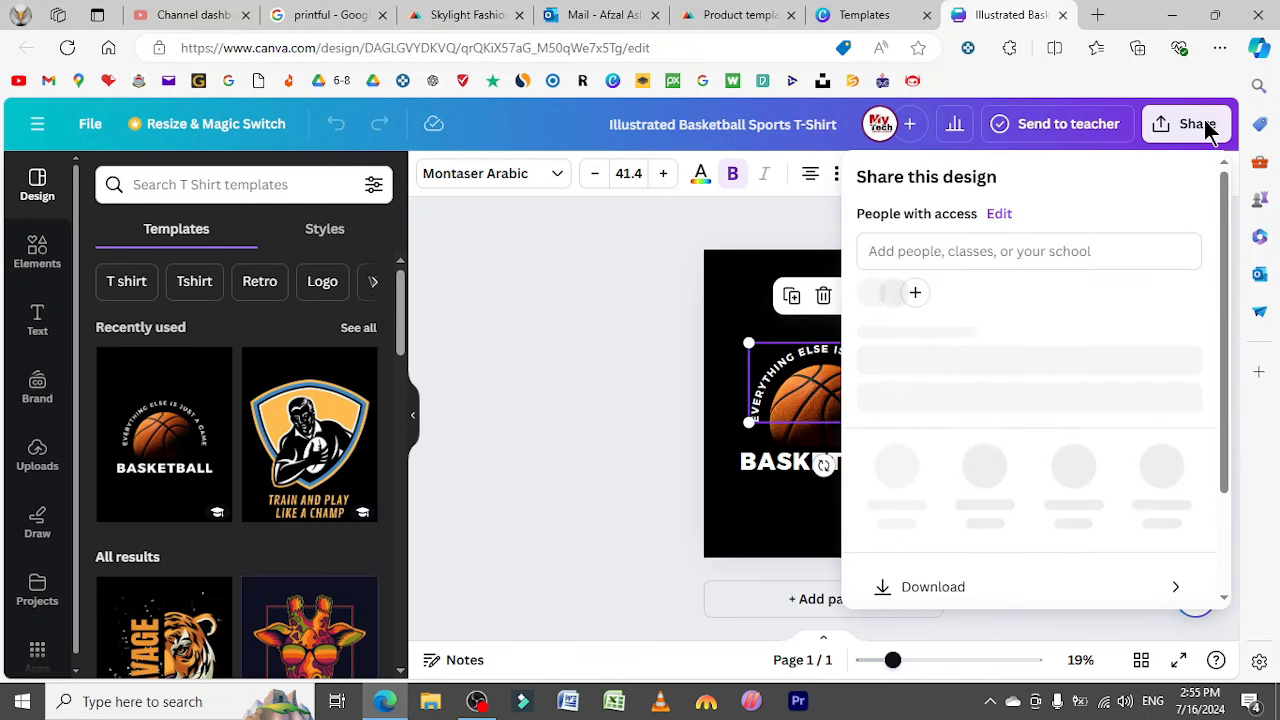
left_click(954, 596)
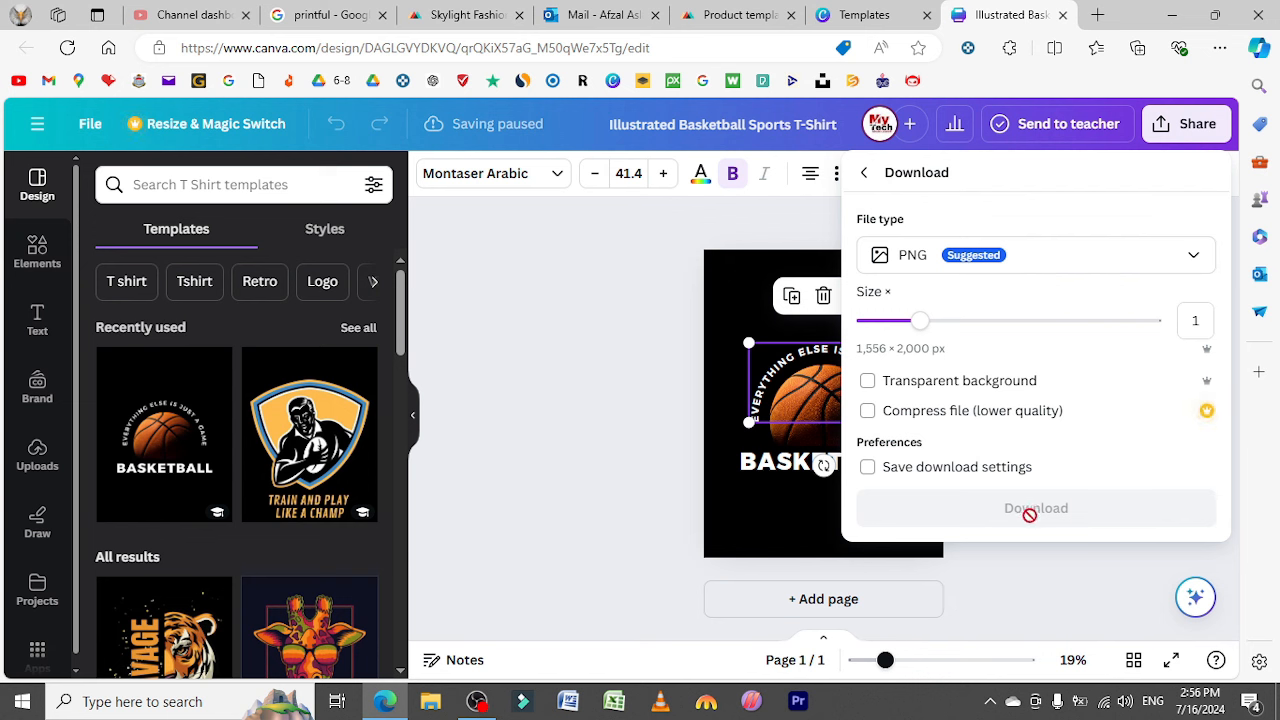
left_click(962, 321)
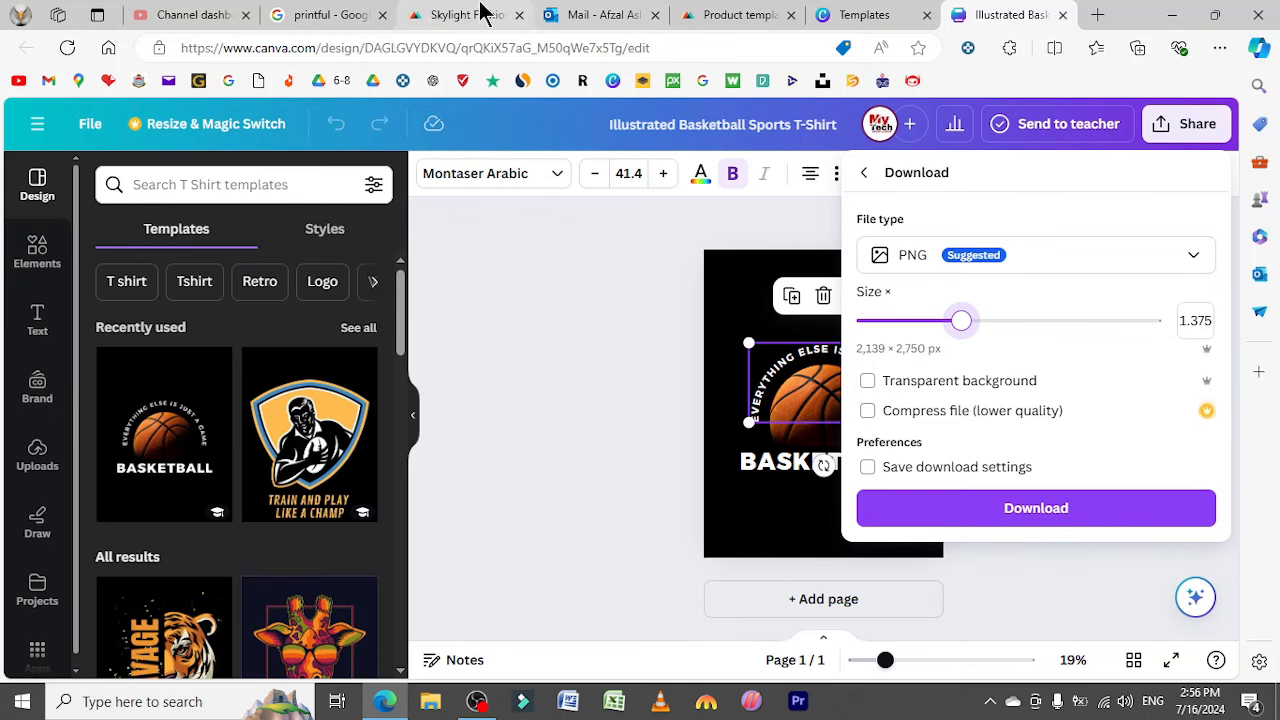
Close the basketball template preview to browse more T-shirt templates in Canva, and return to the Skylight Fashion Kingdom store in Printful.
left_click(449, 14)
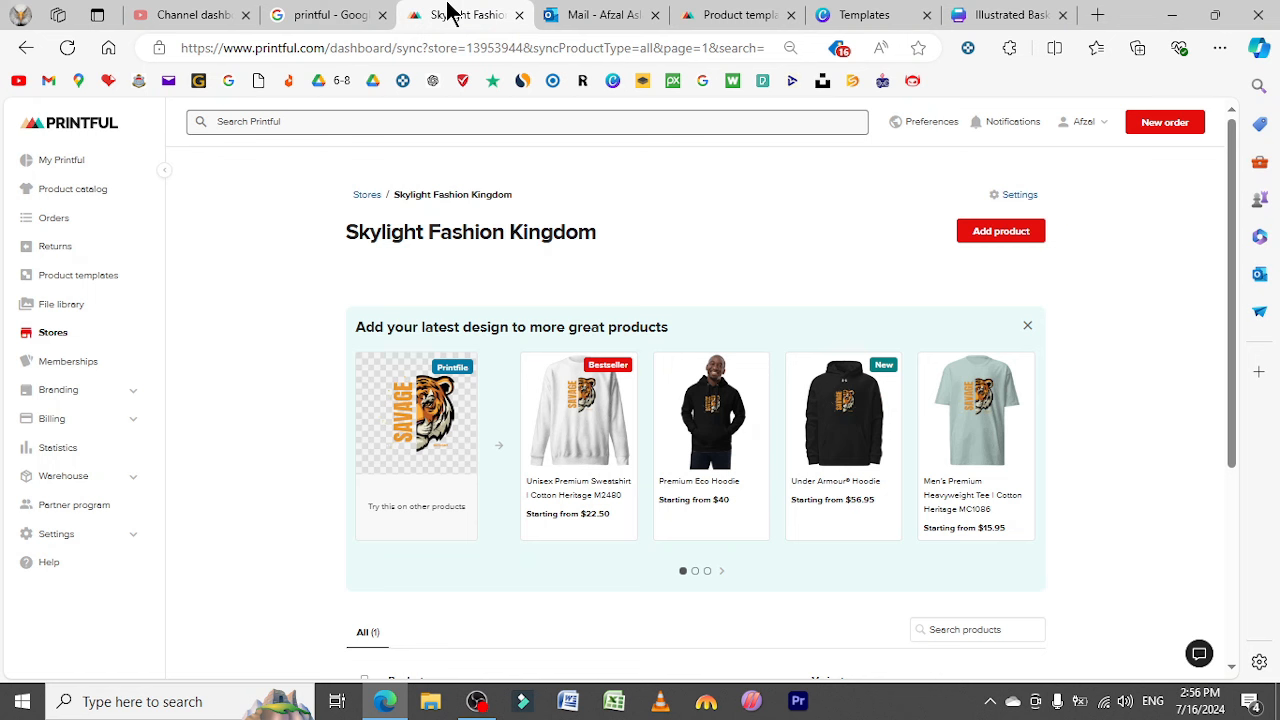
left_click(851, 15)
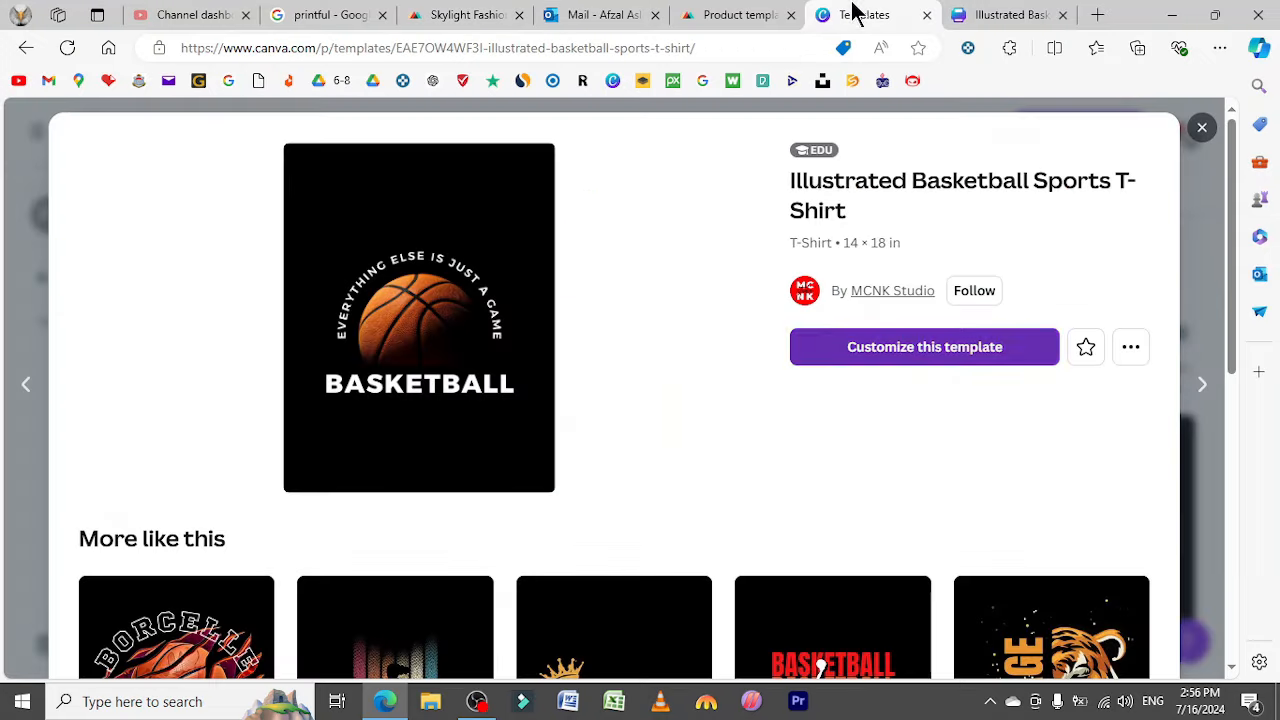
left_click(1202, 127)
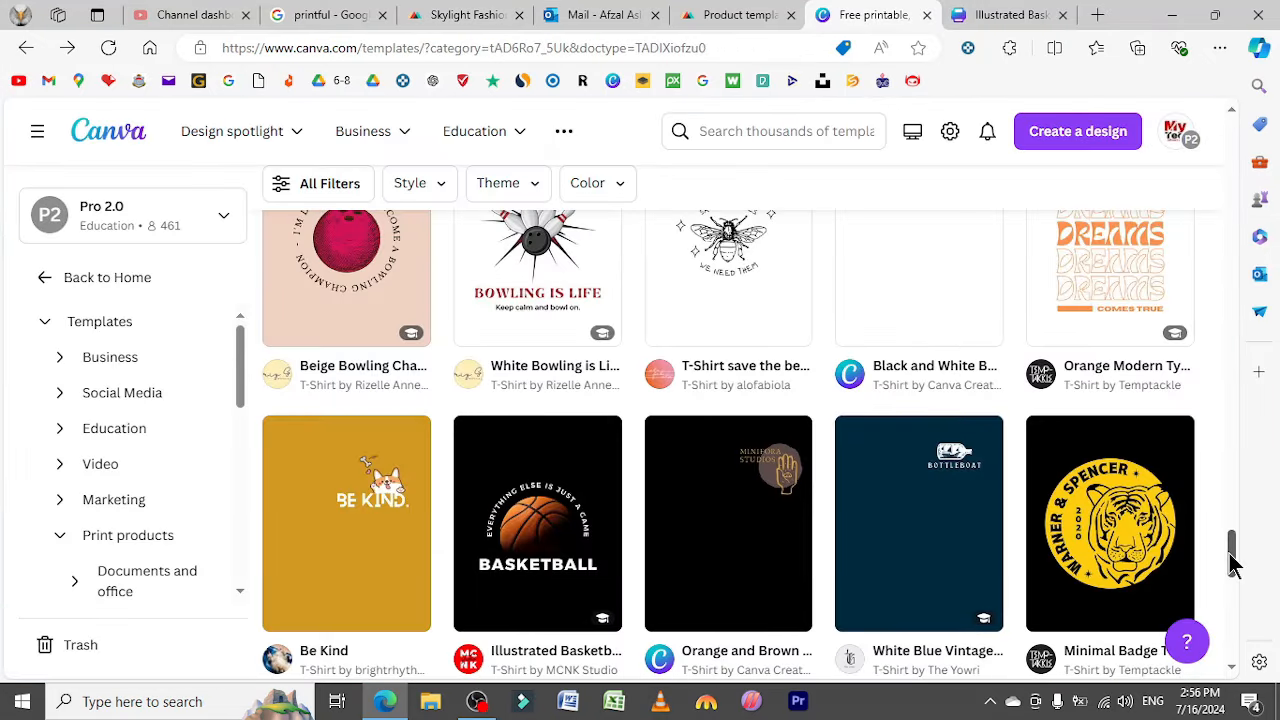
left_click_drag(1232, 565, 1225, 362)
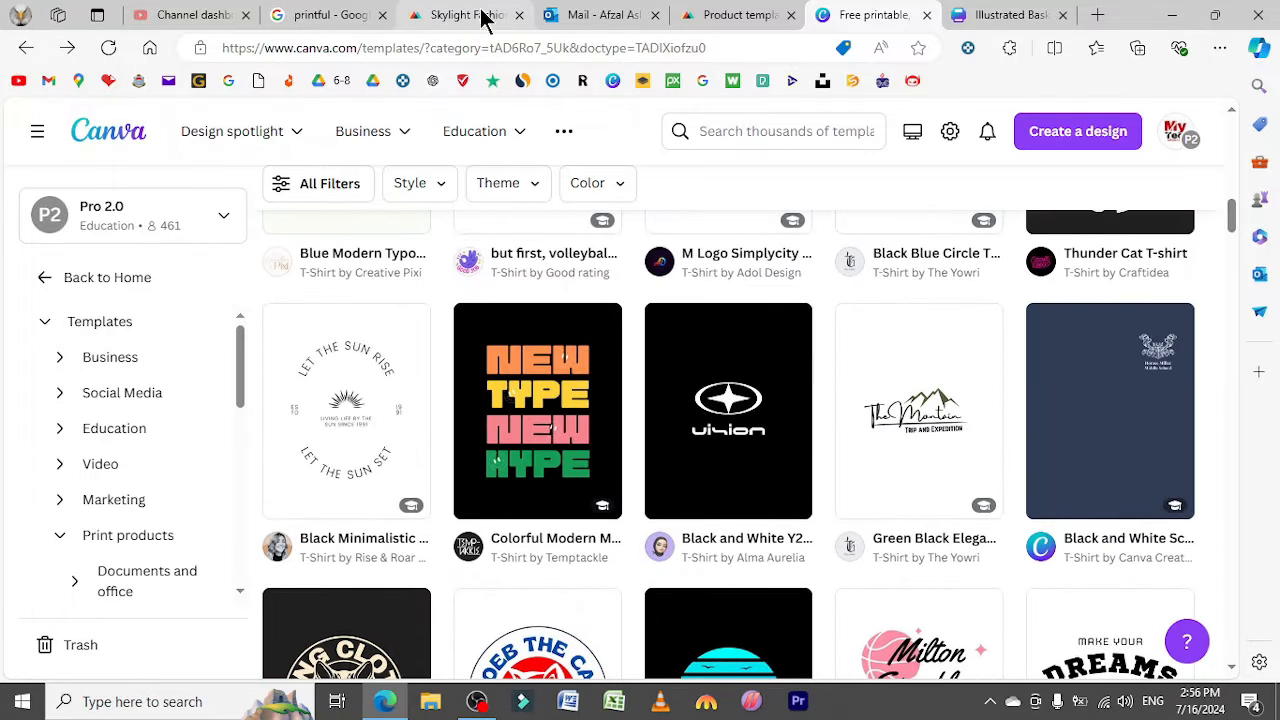
left_click(480, 16)
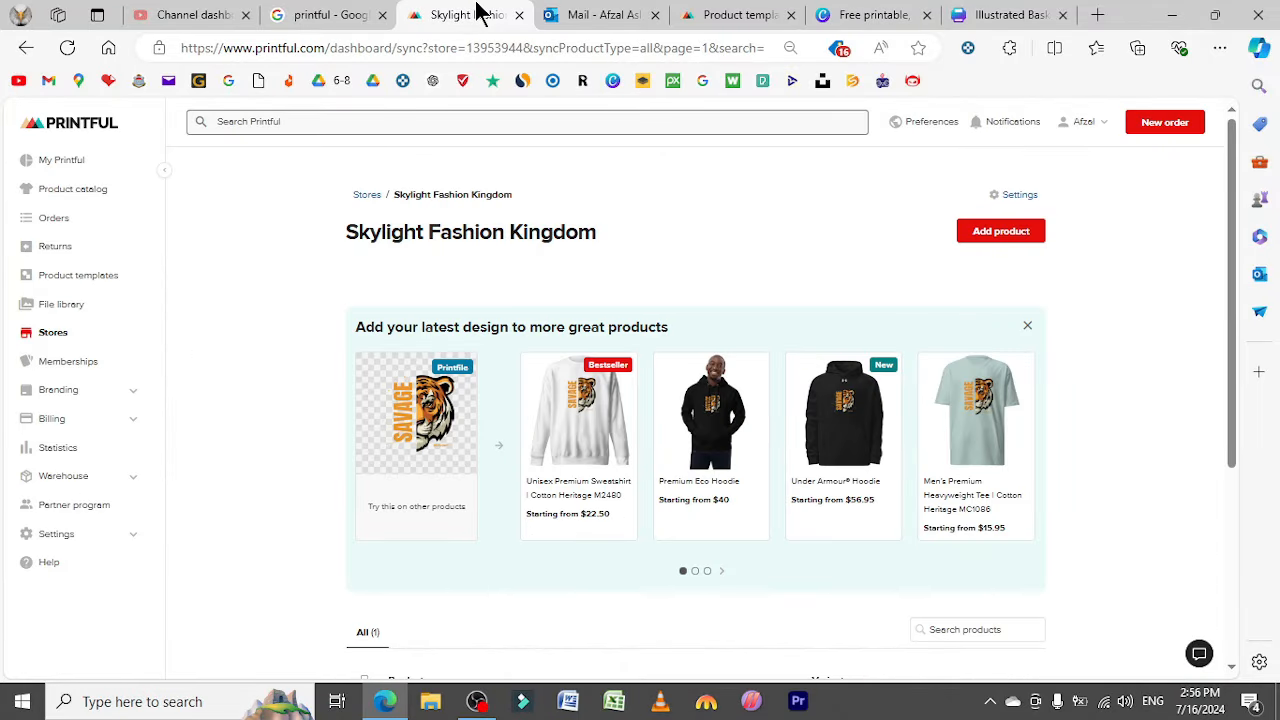